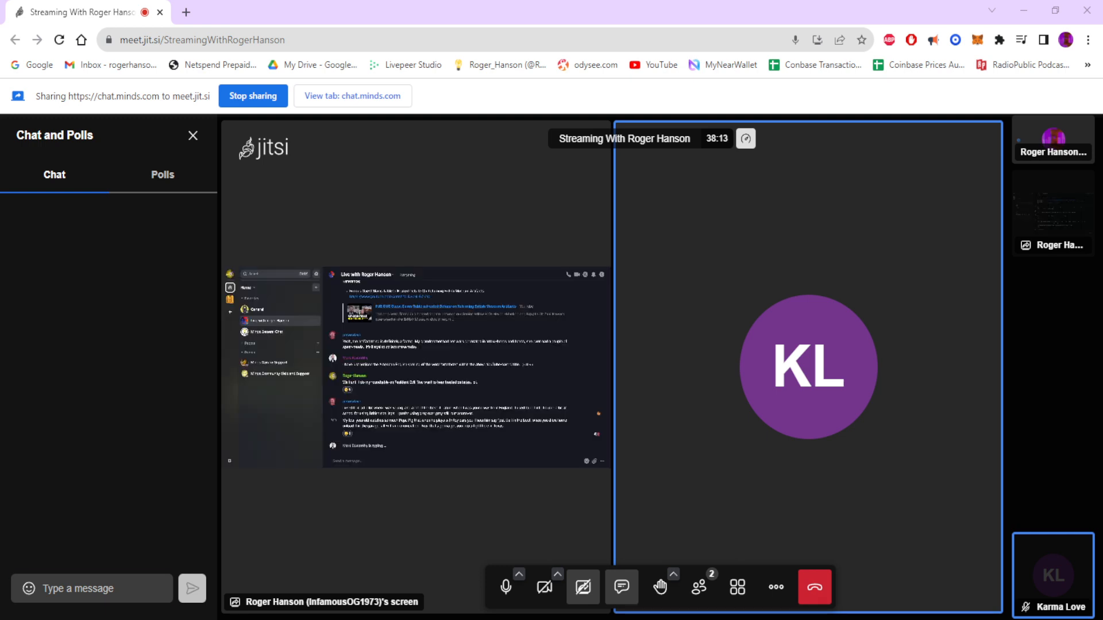
left_click(92, 588)
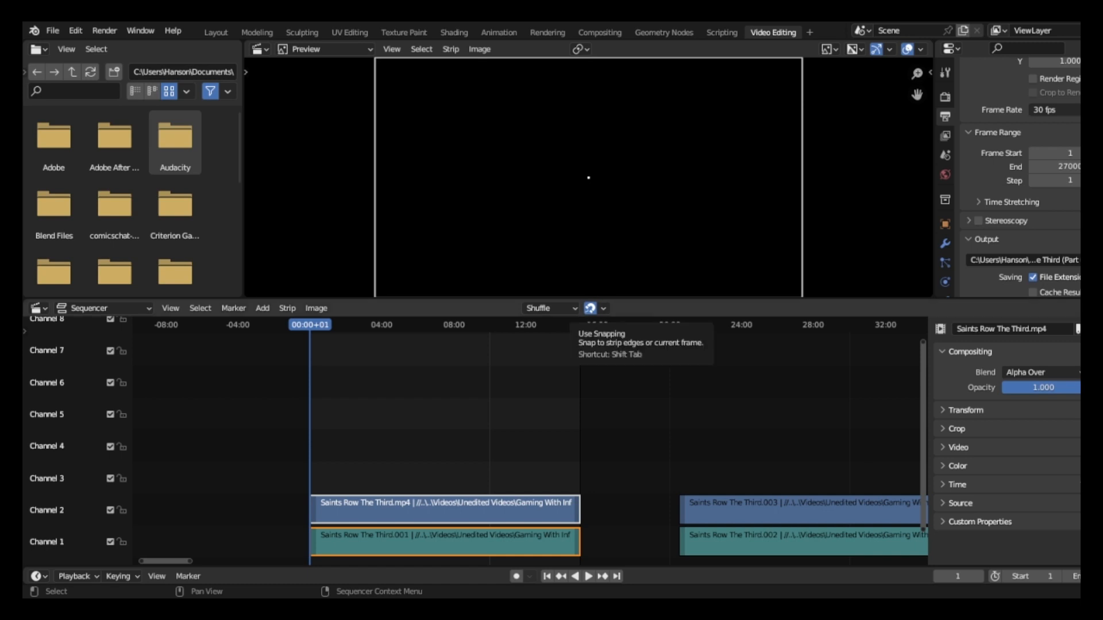
Review the scene's output properties from resolution and frame range to the video and audio encoding settings.
scroll(1020, 178, "up", 5)
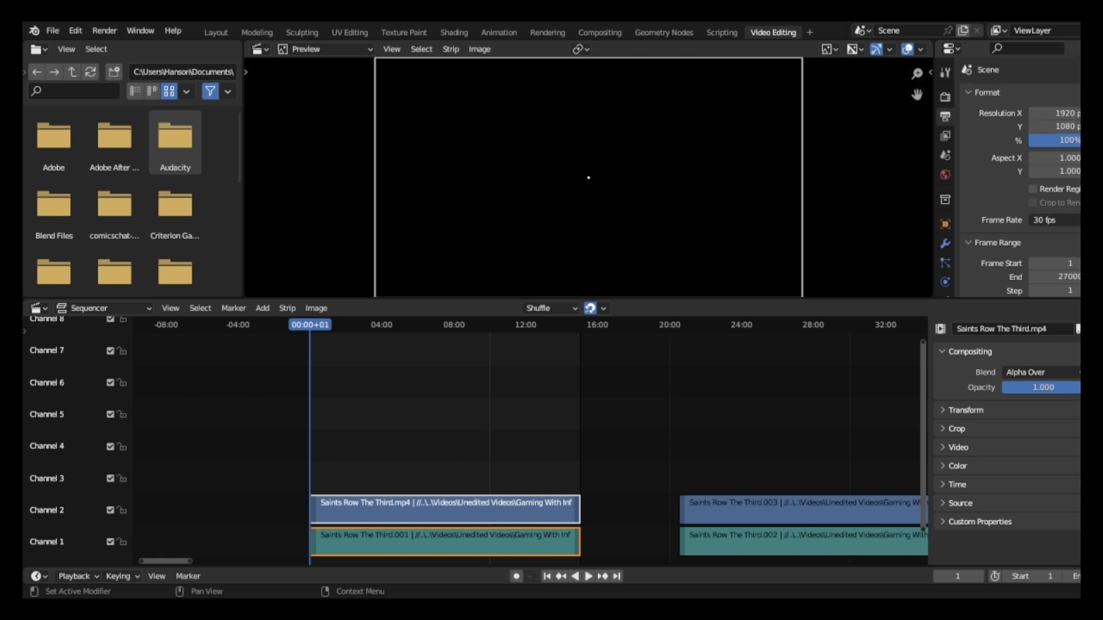
scroll(1020, 178, "down", 5)
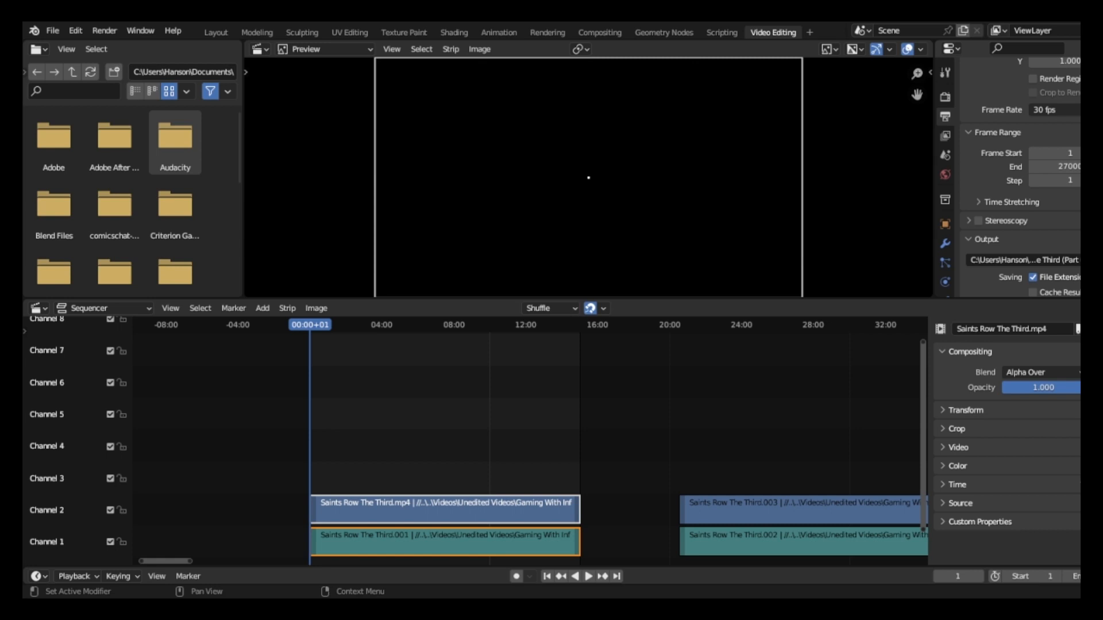
scroll(1022, 177, "down", 5)
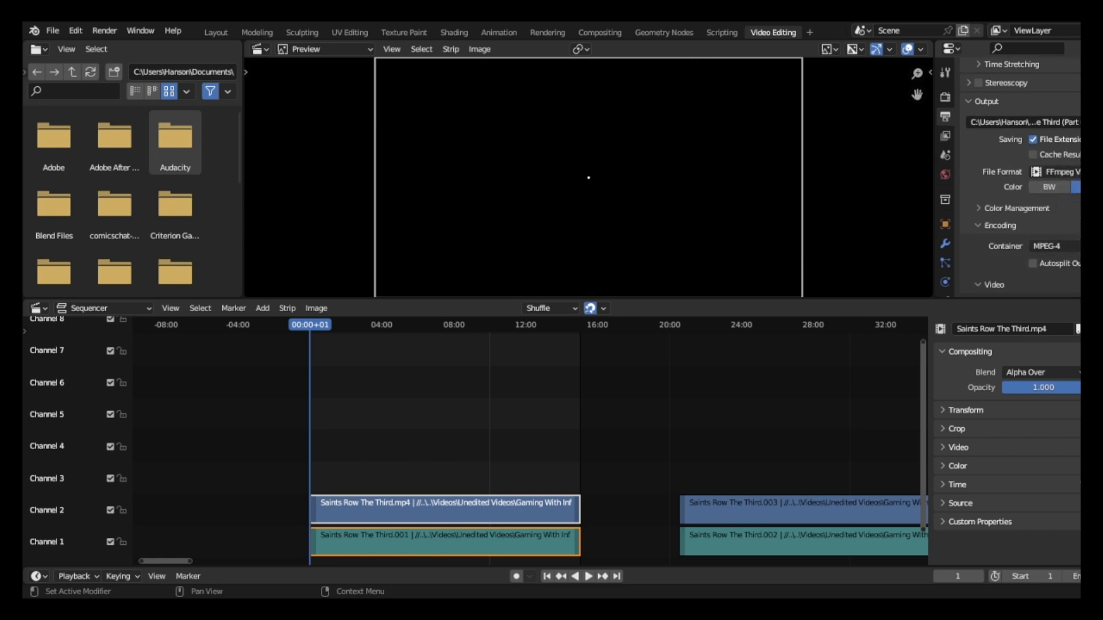
scroll(1023, 176, "down", 1)
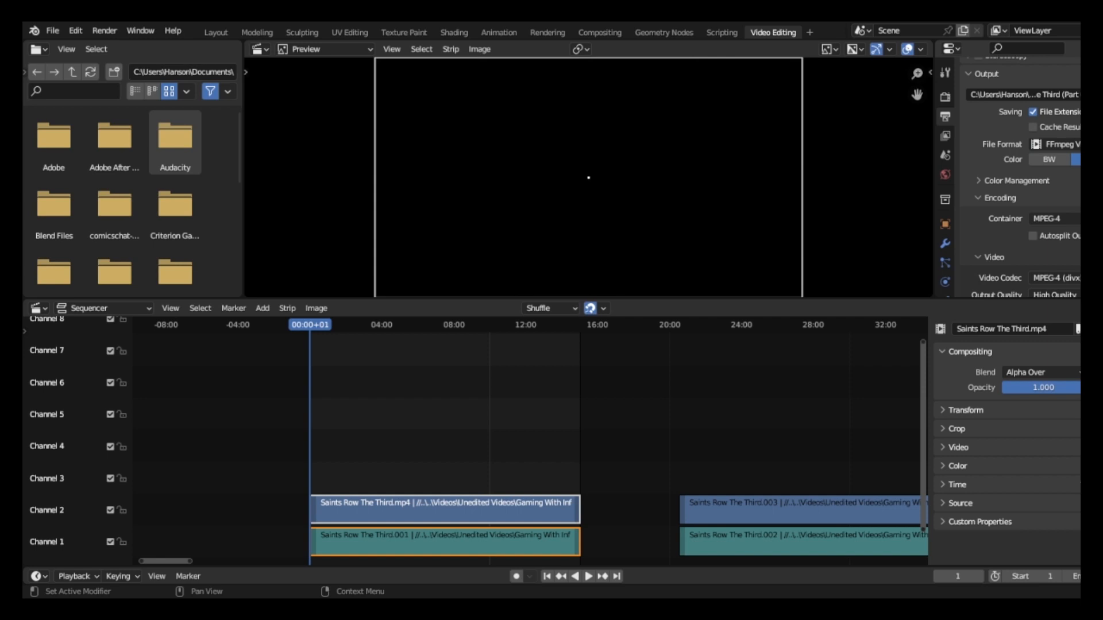
scroll(1022, 177, "down", 2)
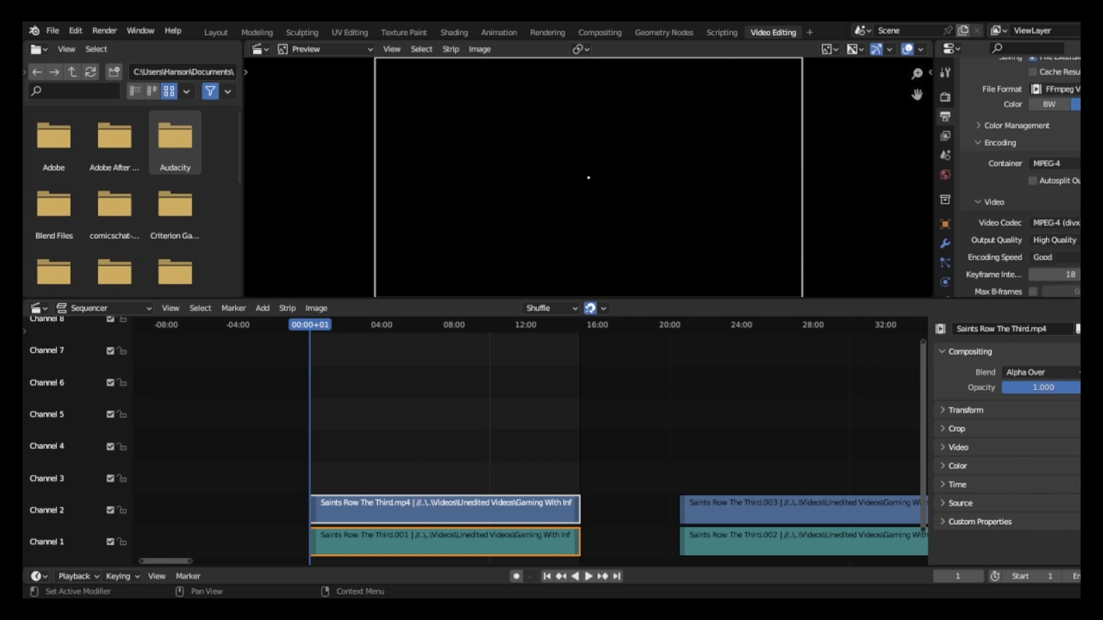
scroll(1022, 177, "down", 1)
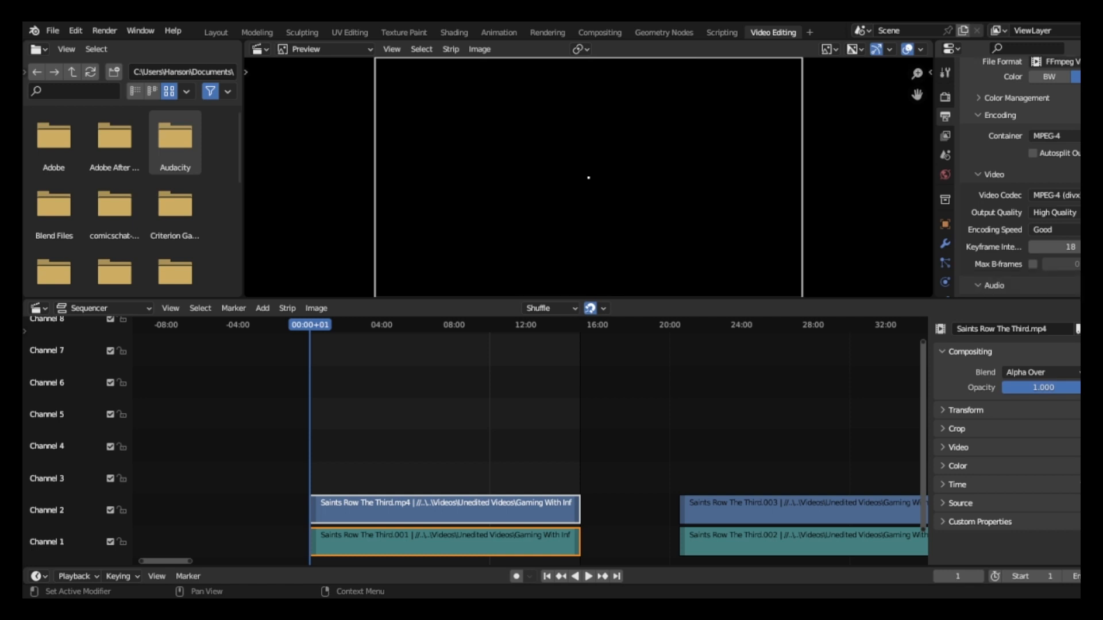
scroll(1019, 177, "down", 2)
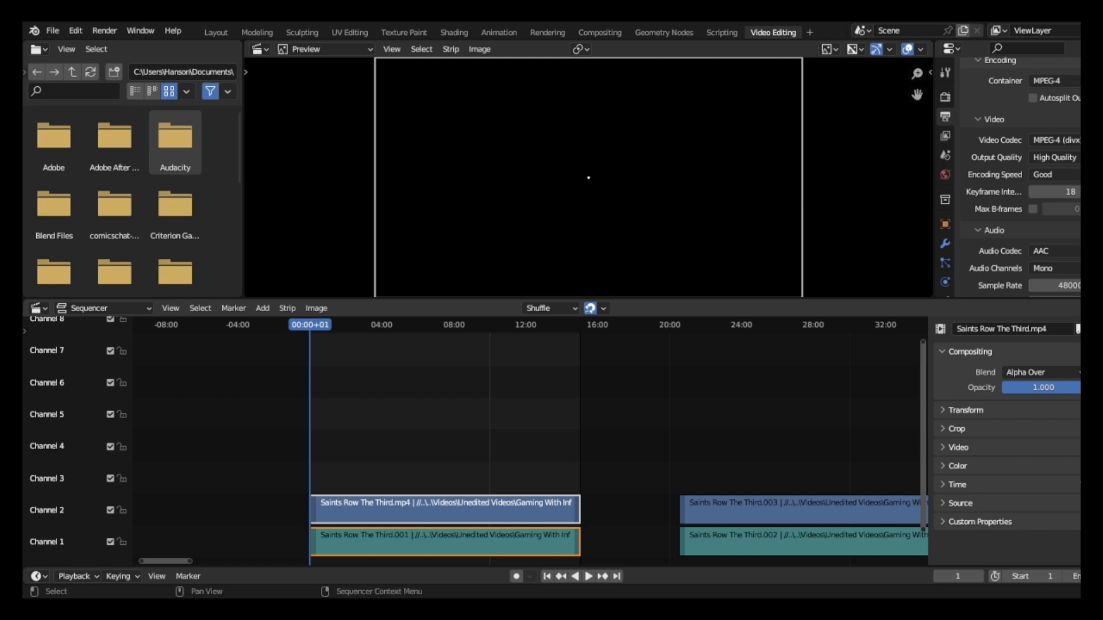
Check the limits of the frame range at its last and first frames and inspect the End frame value.
key("shift+Right")
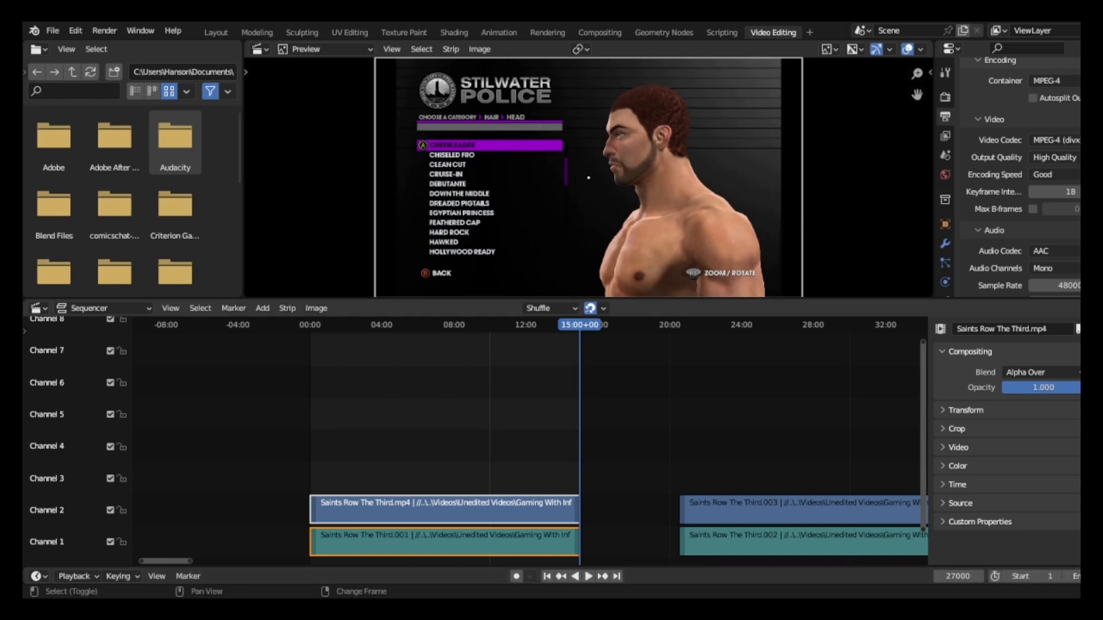
key("shift+Left")
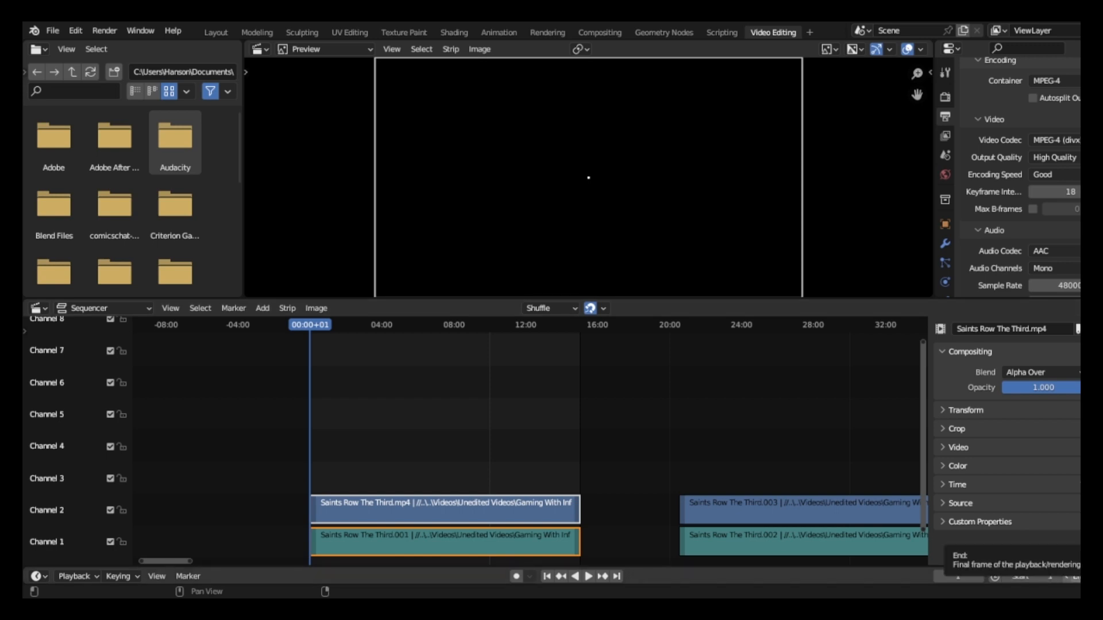
left_click(1073, 576)
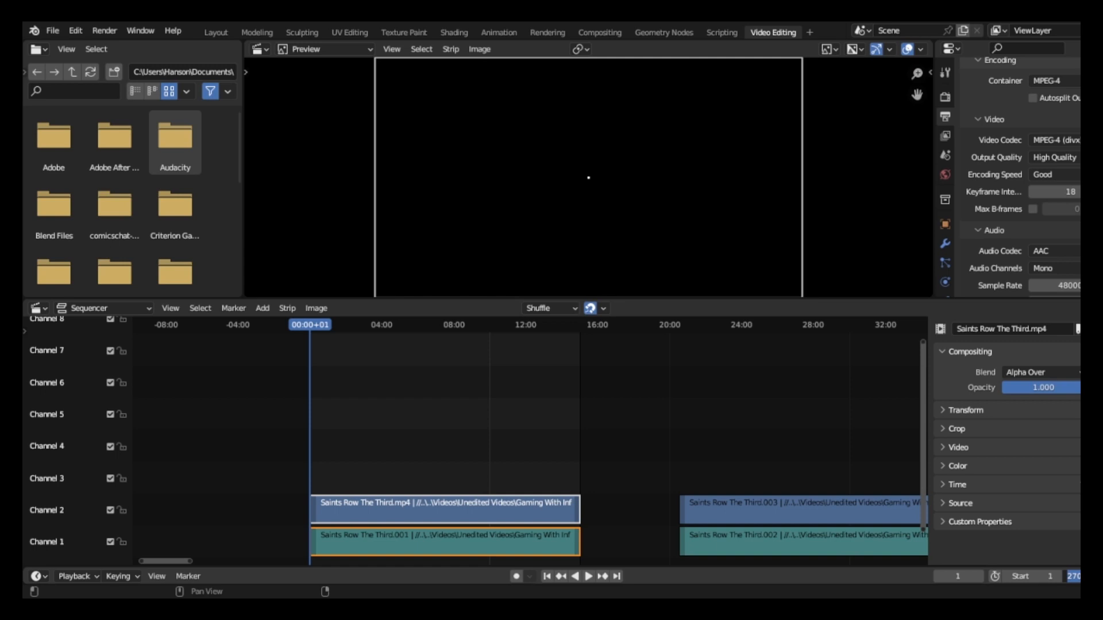
key("Return")
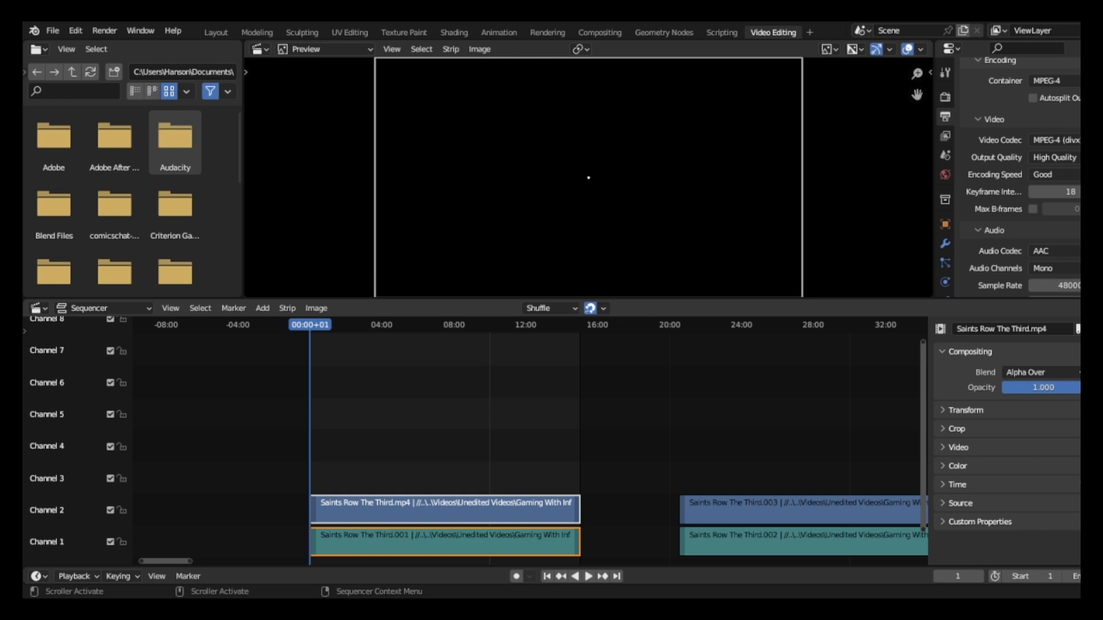
left_click(1072, 576)
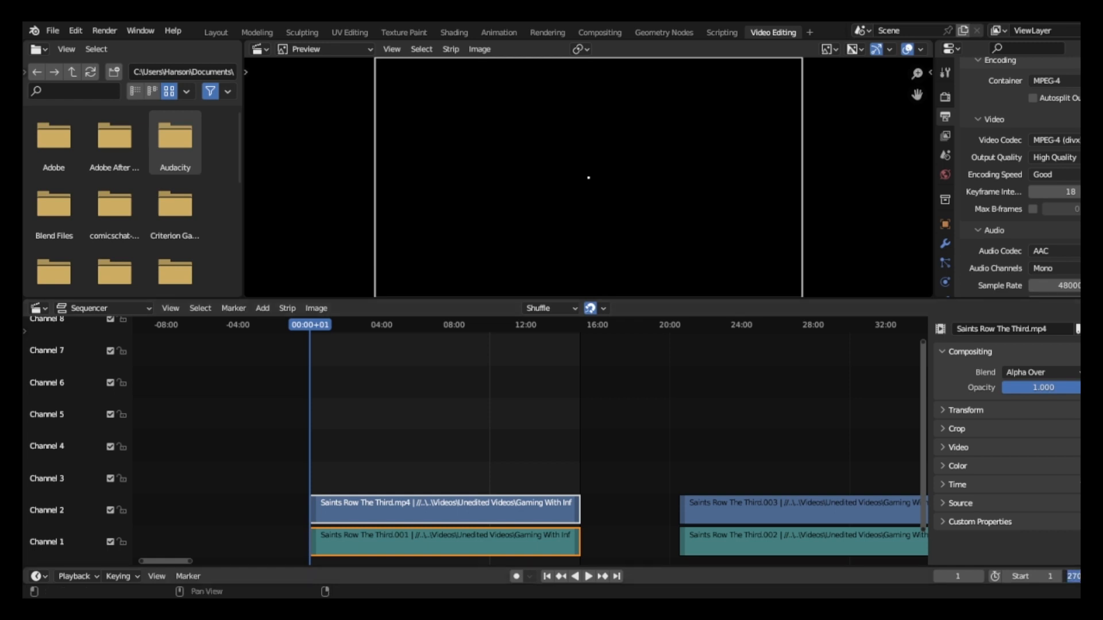
key("Escape")
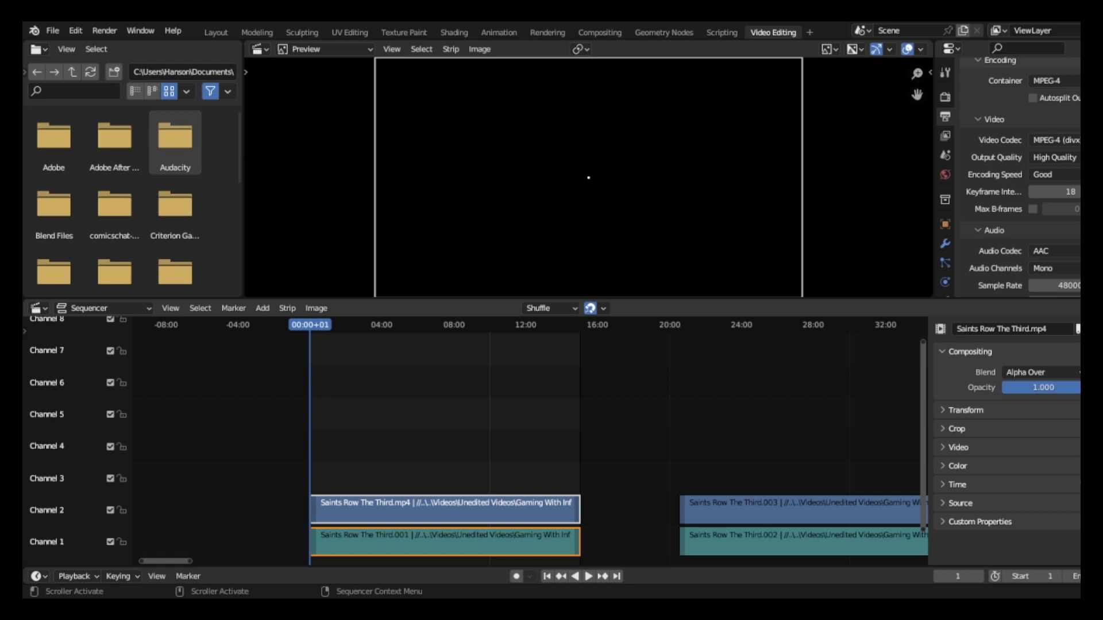
Play the first Saints Row The Third clip from its start and scrub through several parts of the footage.
key("space")
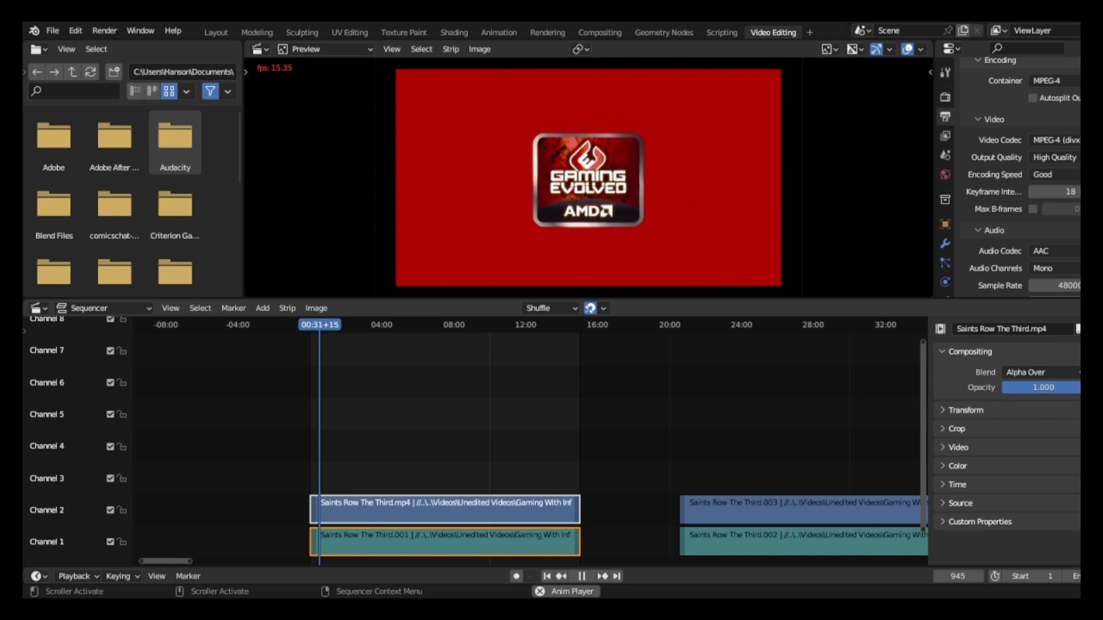
key("space")
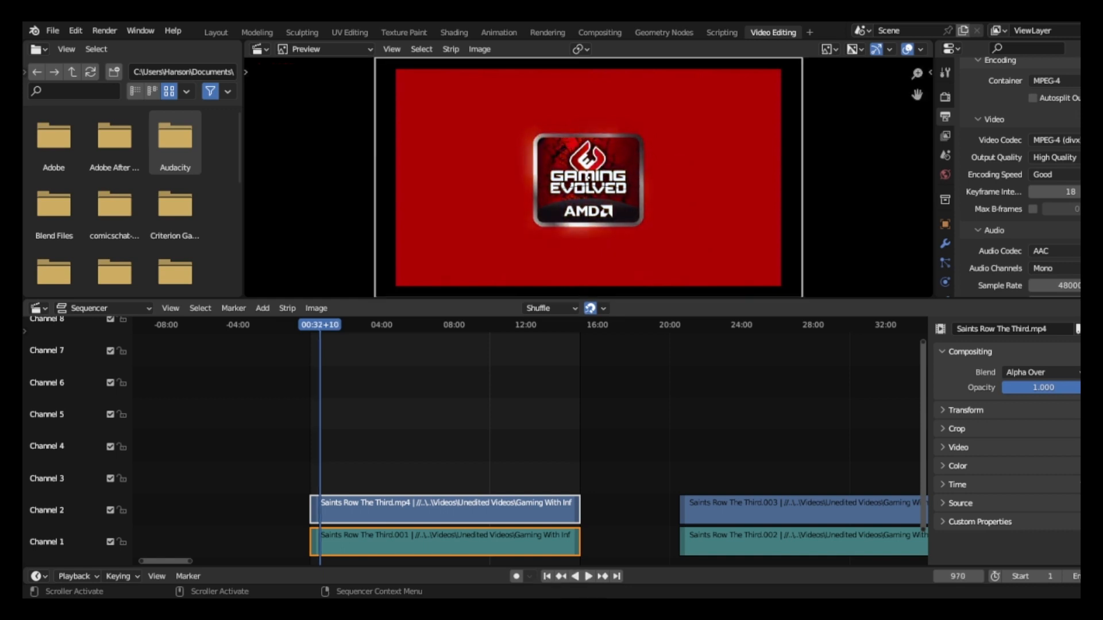
key("space")
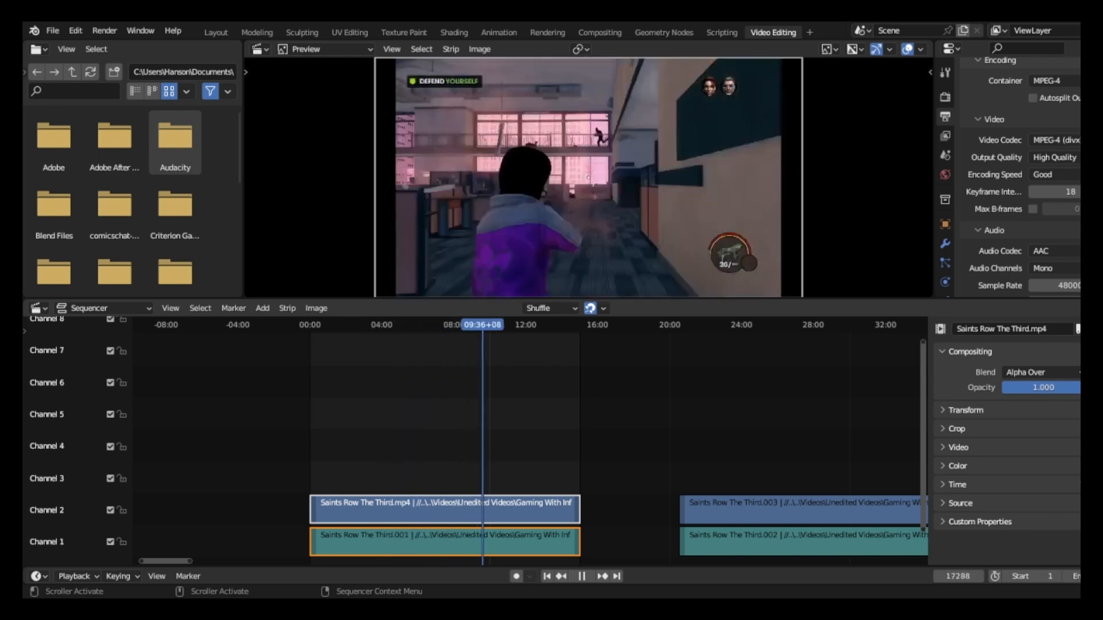
left_click_drag(510, 325, 327, 325)
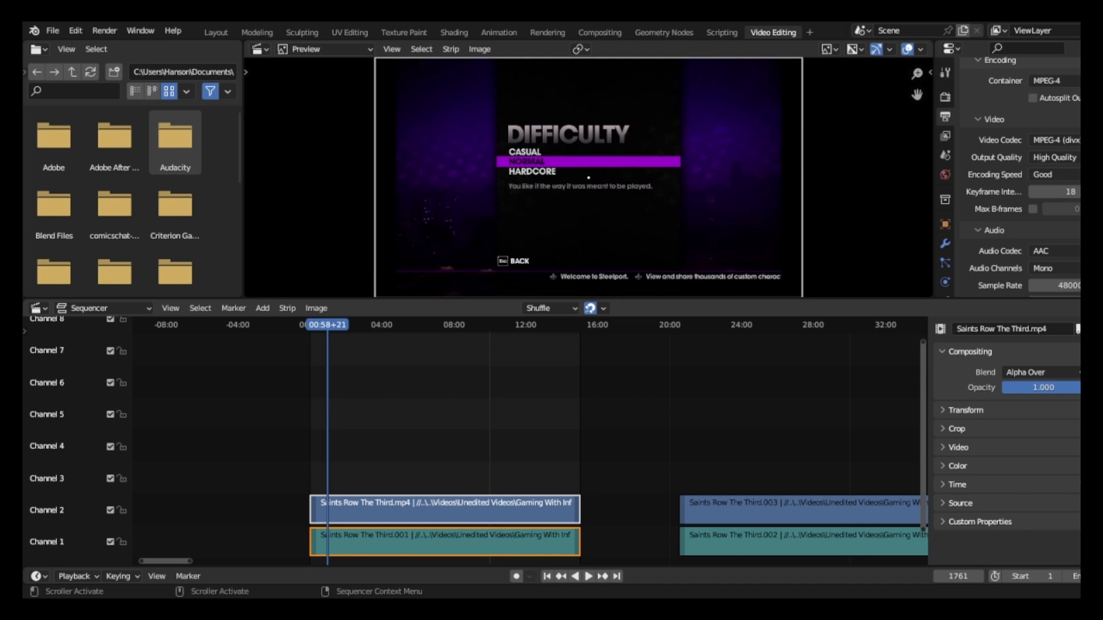
left_click_drag(327, 325, 423, 325)
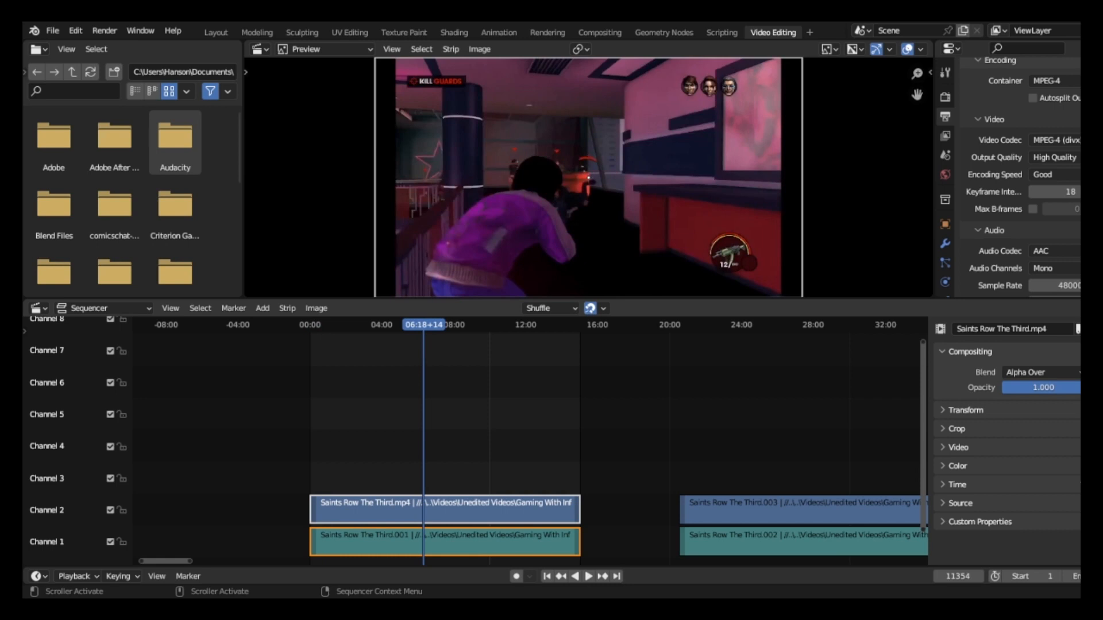
key("space")
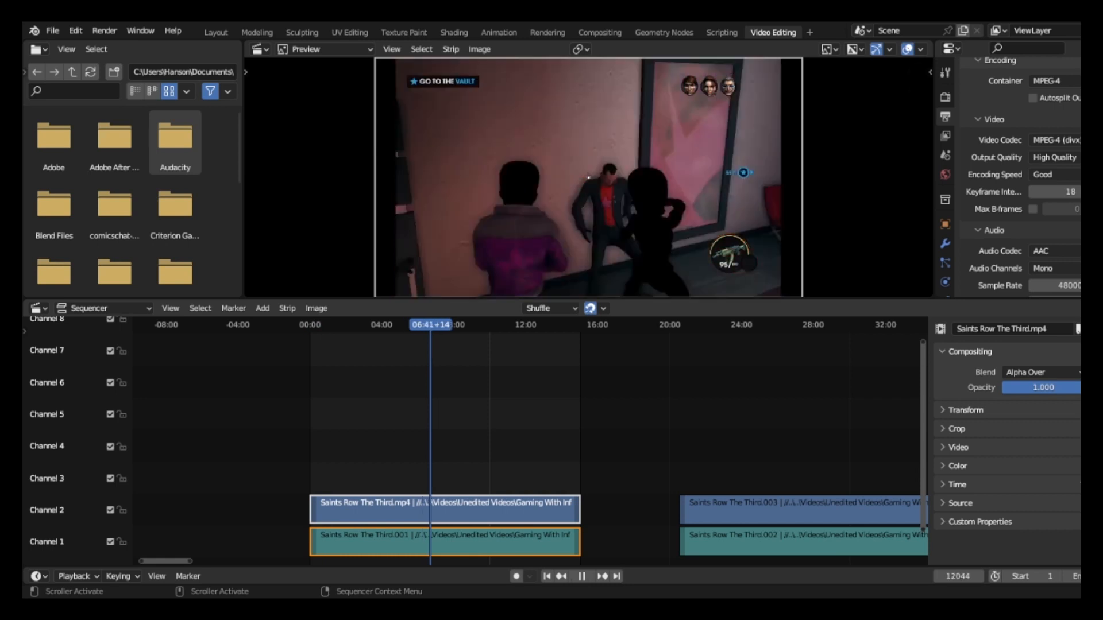
left_click_drag(453, 325, 411, 325)
key("space")
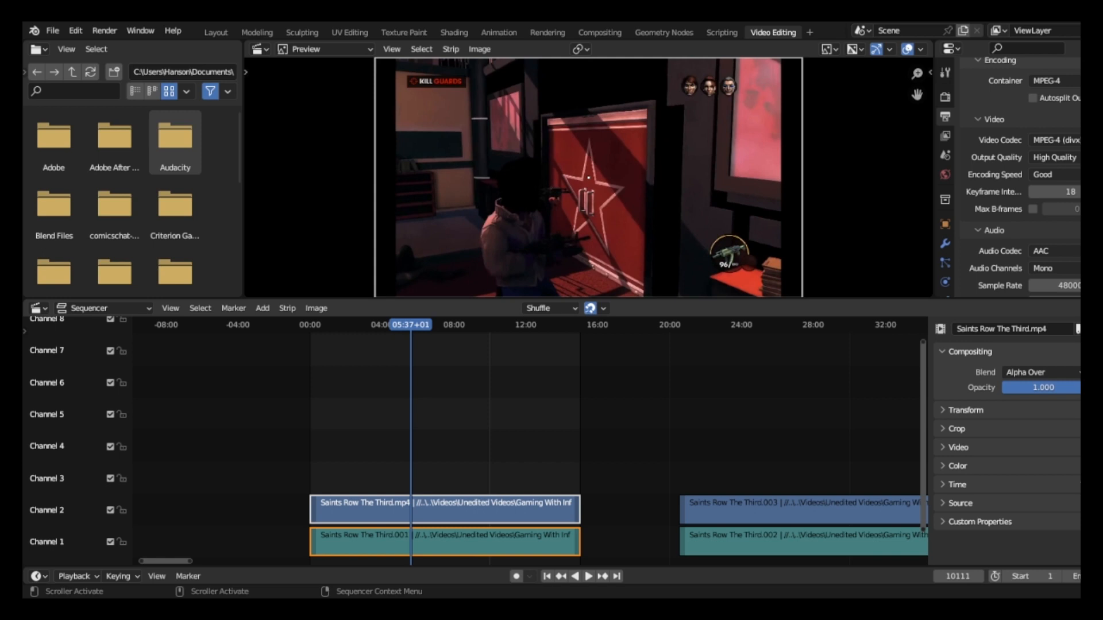
Play the early part of the clip and pause at 02:28+15, in the bright flash after the Saints Row logo.
key("space")
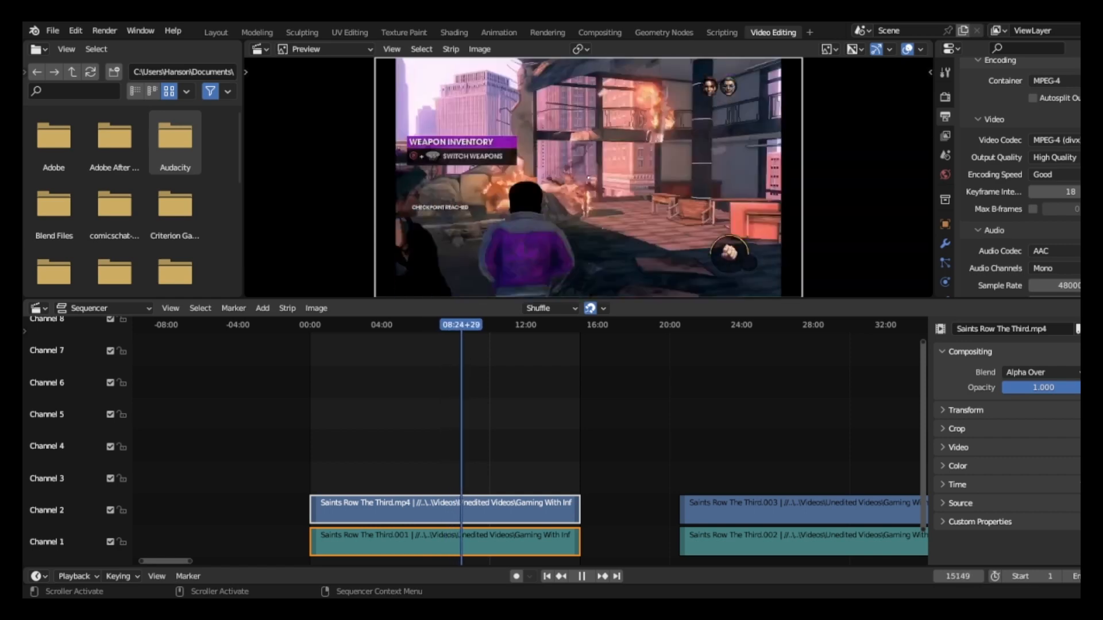
left_click_drag(473, 325, 331, 325)
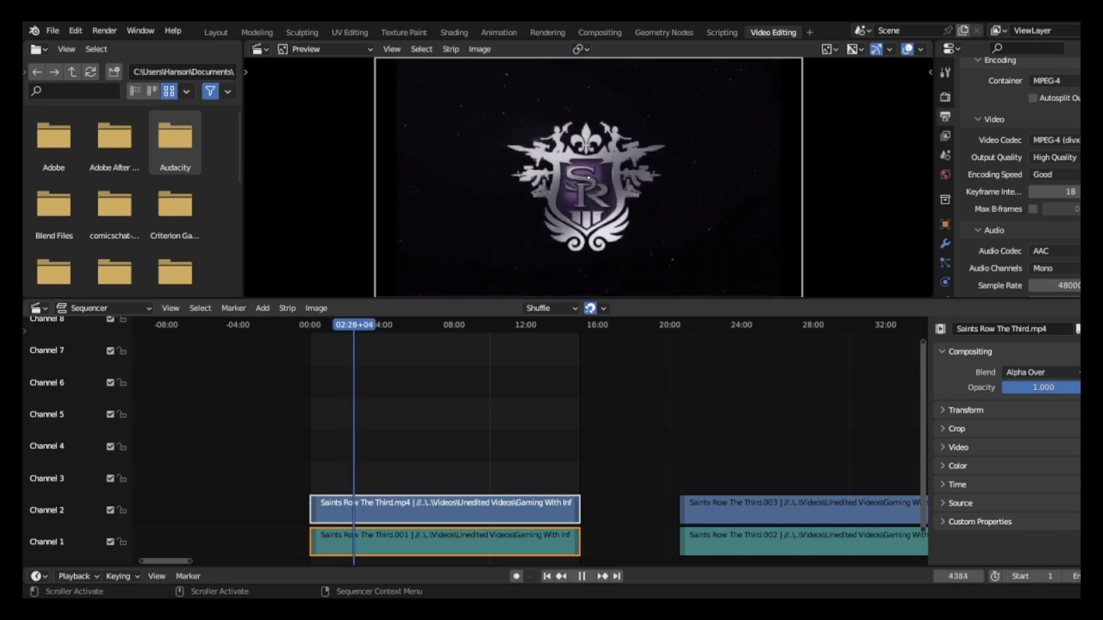
key("space")
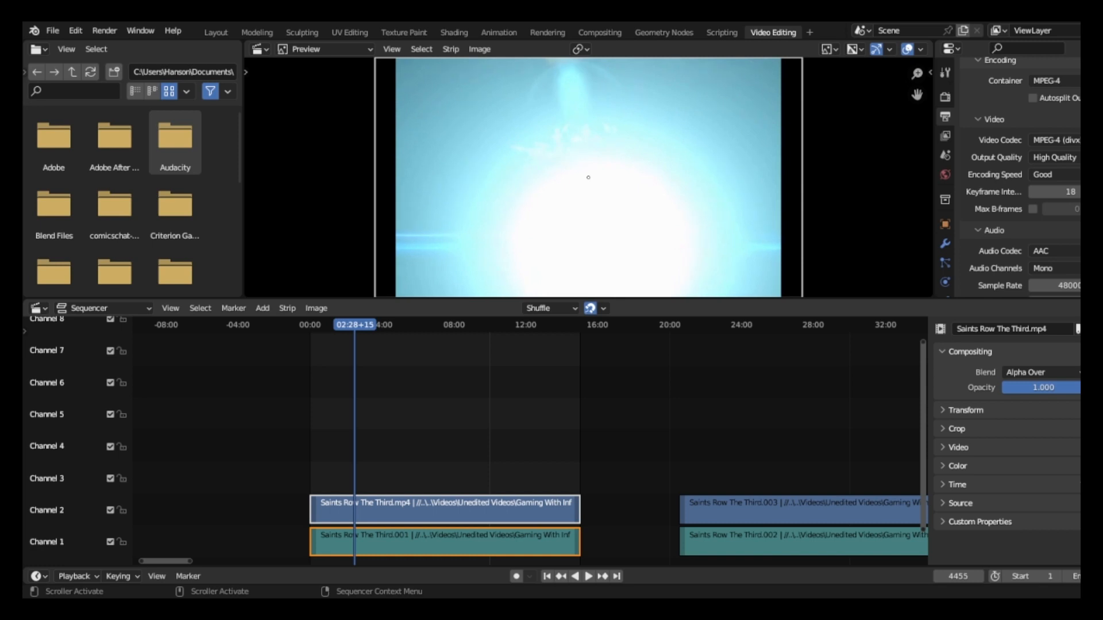
Step forward and back through the frames around the white flash and park the playhead at 02:31+26 on the fully white frame.
key("Right")
key("Right")
key("Right")
key("Right")
key("Right")
key("Right")
key("Right")
key("Right")
key("Right")
key("Right")
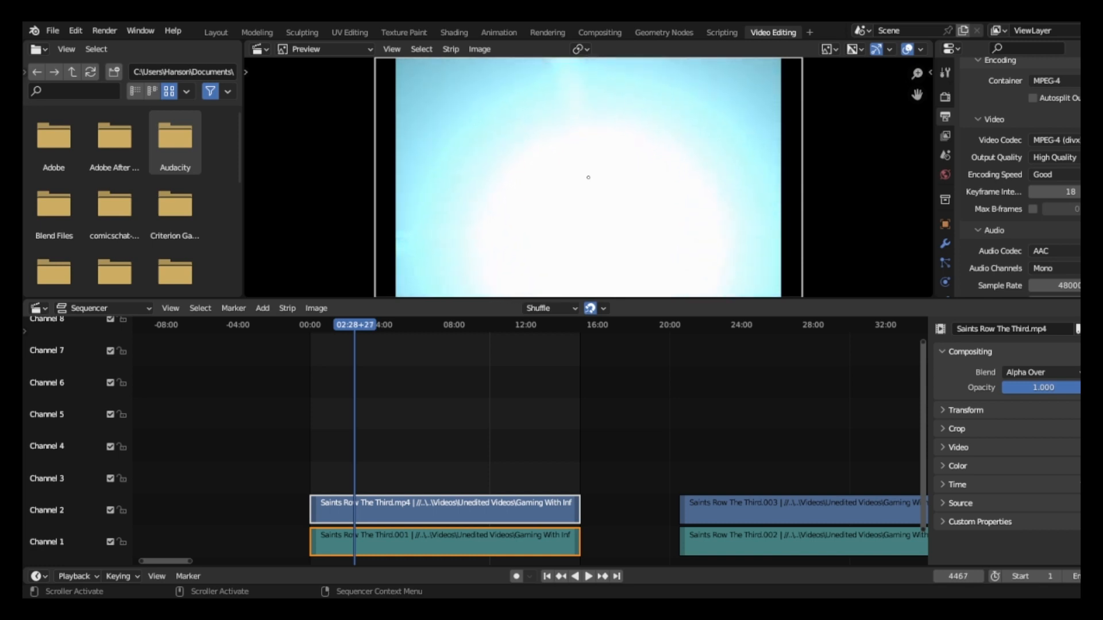
key("Right")
key("Right")
key("Right")
key("Right")
key("Right")
key("Right")
key("Right")
key("Right")
key("Right")
key("Right")
key("Right")
key("Right")
key("Right")
key("Right")
key("Right")
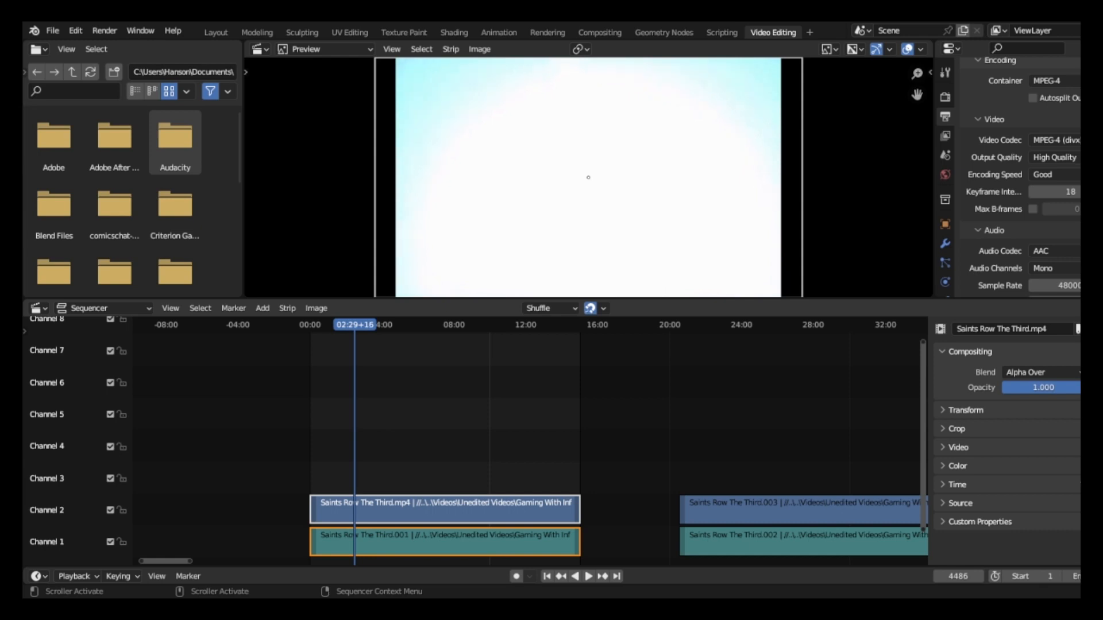
key("Right")
key("Right")
key("Right")
key("Right")
key("Right")
key("Right")
key("Right")
key("Right")
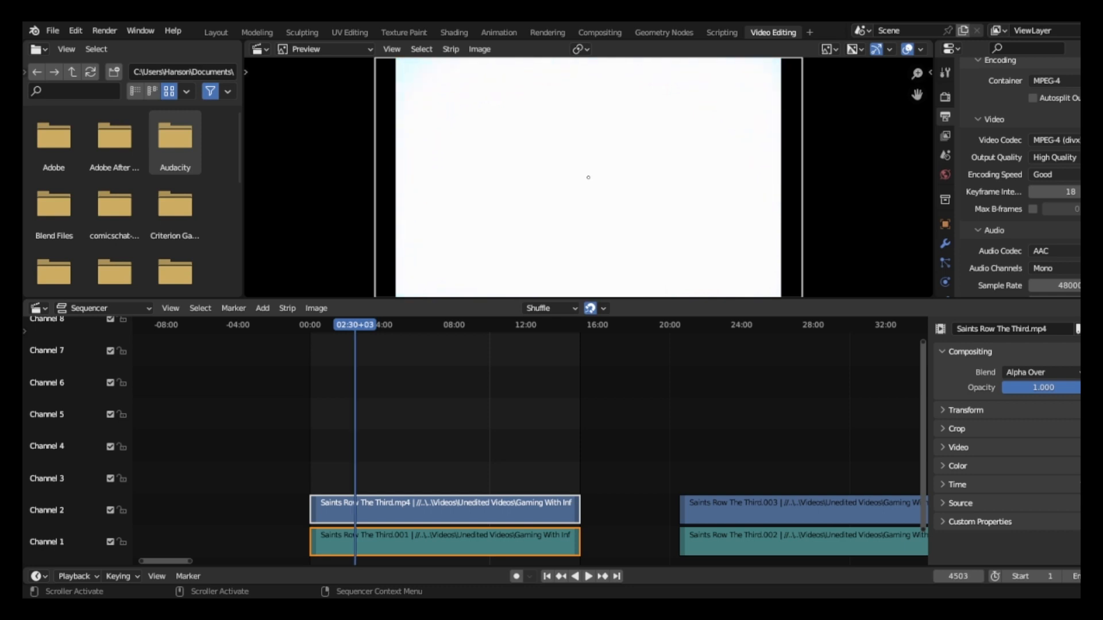
key("Right")
key("Right")
key("Right")
key("Right")
key("Right")
key("Right")
key("Right")
key("Right")
key("Right")
key("Right")
key("Right")
key("Right")
key("Right")
key("Right")
key("Right")
key("Right")
key("Right")
key("Right")
key("Right")
key("Right")
key("Right")
key("Right")
key("Right")
key("Right")
key("Right")
key("Right")
key("Right")
key("Right")
key("Right")
key("Right")
key("Right")
key("Right")
key("Right")
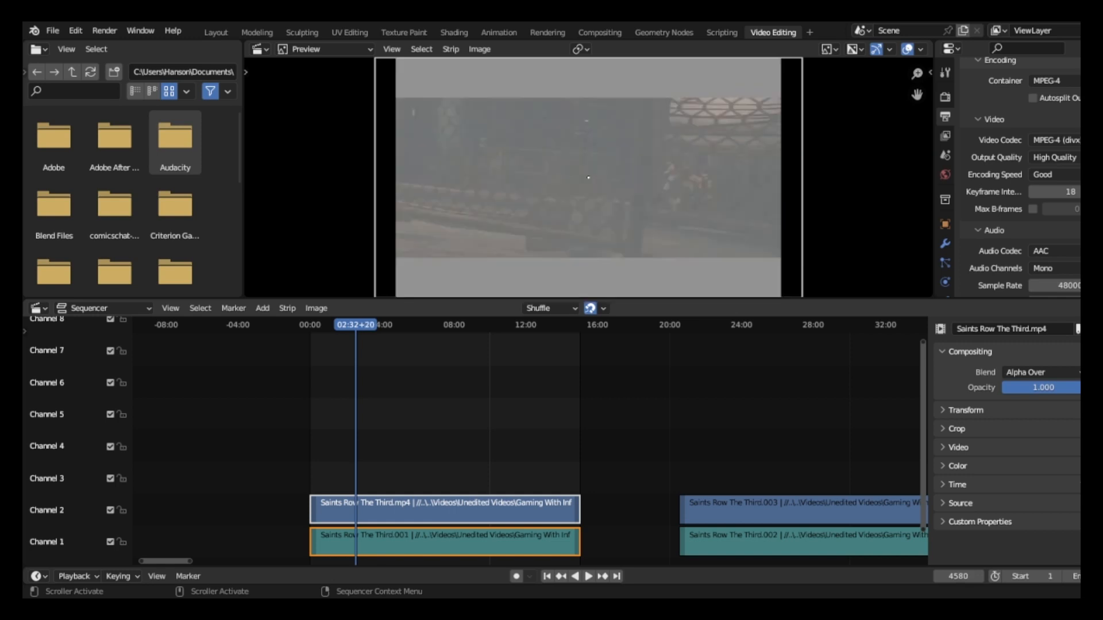
key("Left")
key("Left")
key("Left")
key("Left")
key("Left")
key("Left")
key("Left")
key("Left")
key("Left")
key("Left")
key("Left")
key("Left")
key("Left")
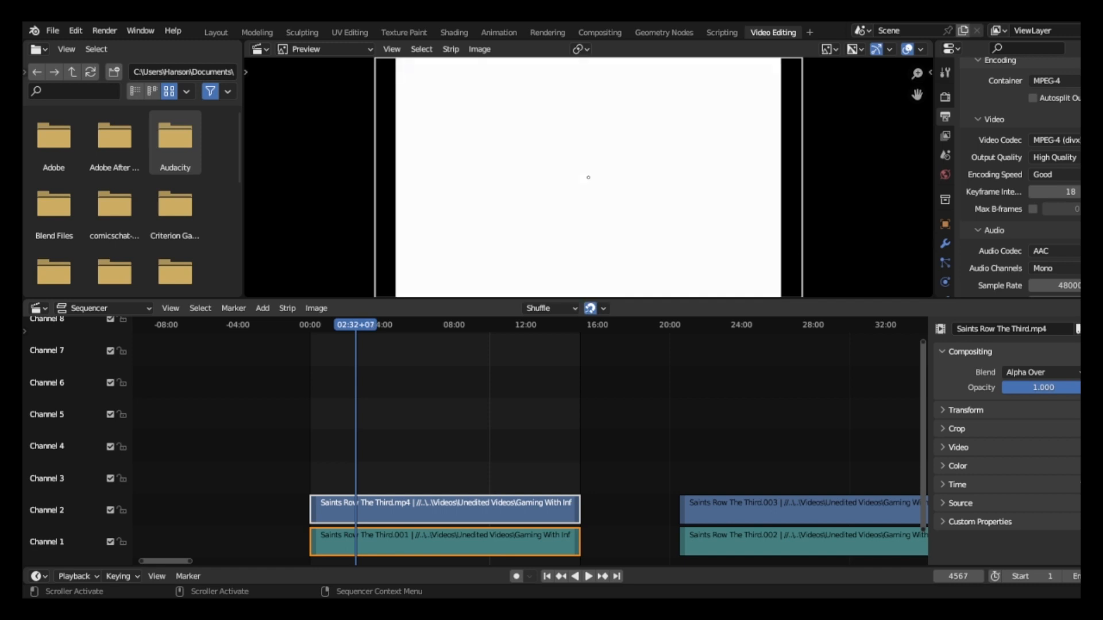
key("Right")
key("Right")
key("Right")
key("Right")
key("Right")
key("Right")
key("Right")
key("Right")
key("Right")
key("Right")
key("Right")
key("Right")
key("Right")
key("Right")
key("Right")
key("Right")
key("Right")
key("Right")
key("Right")
key("Right")
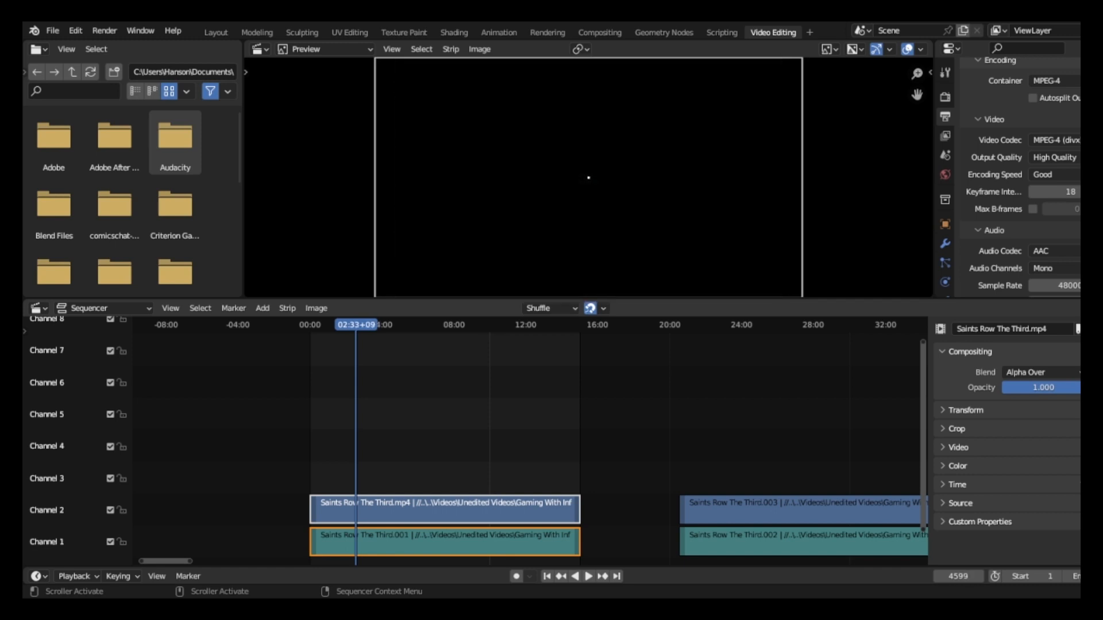
key("Right")
key("Right")
key("Right")
key("Right")
key("Right")
key("Right")
key("Right")
key("Right")
key("Right")
key("Right")
key("Right")
key("Right")
key("Right")
key("Right")
key("Right")
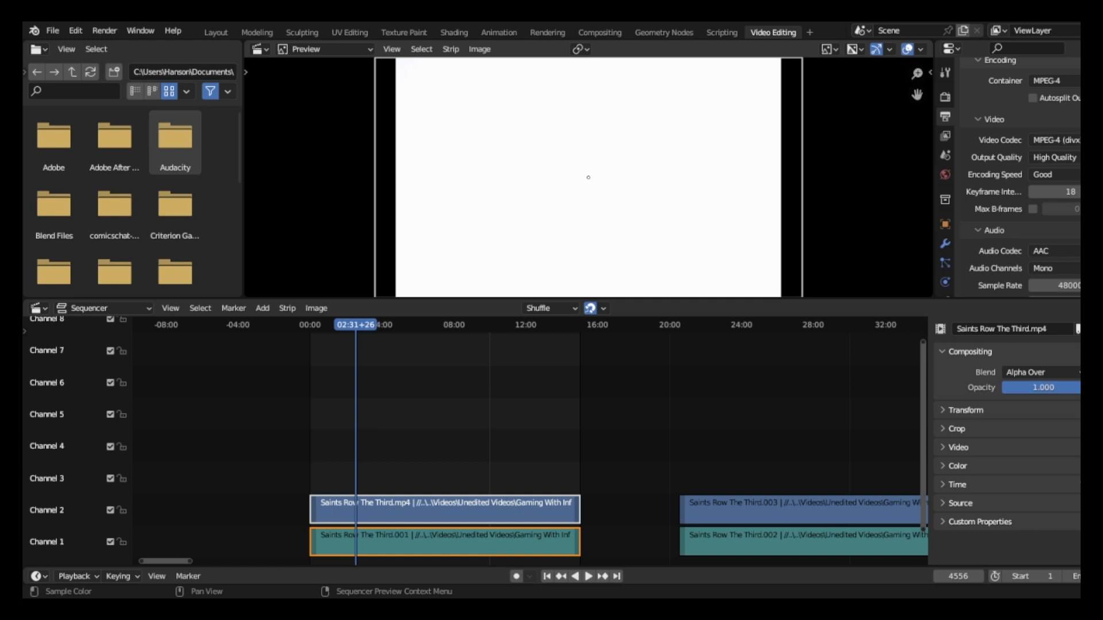
Box-select both the video strip on Channel 2 and the audio strip on Channel 1 of the first clip.
left_click(445, 510)
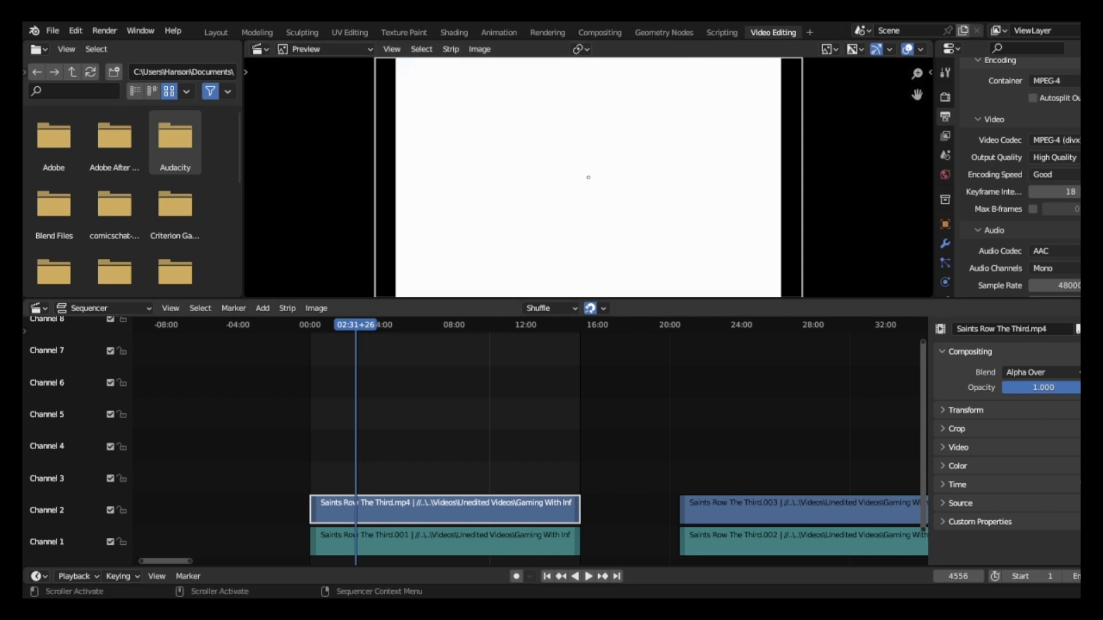
left_click_drag(374, 469, 414, 545)
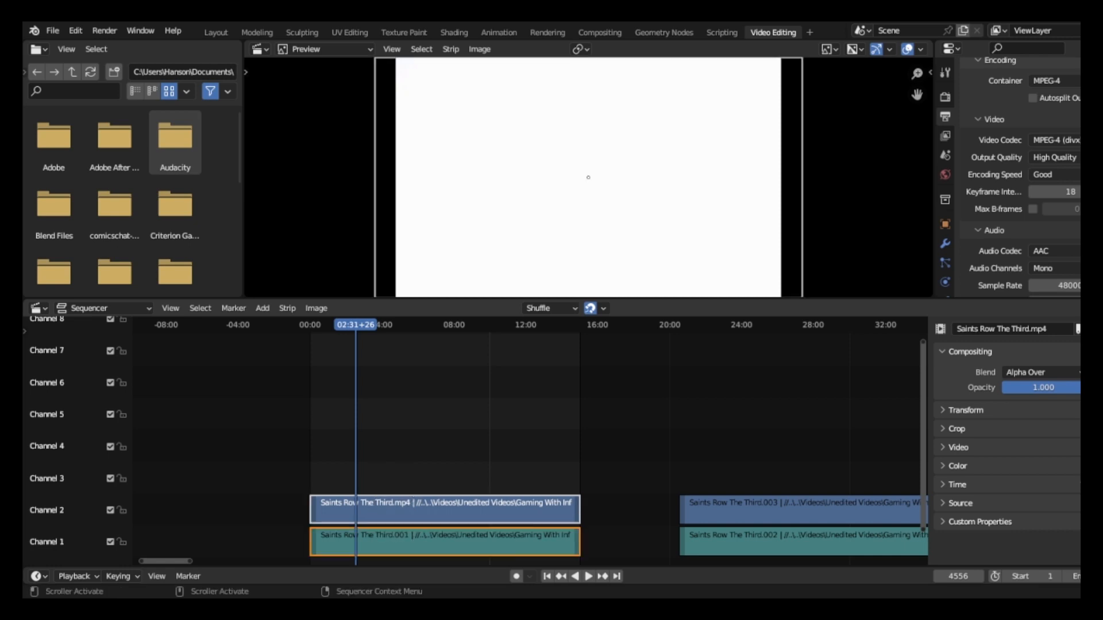
left_click_drag(400, 465, 439, 541)
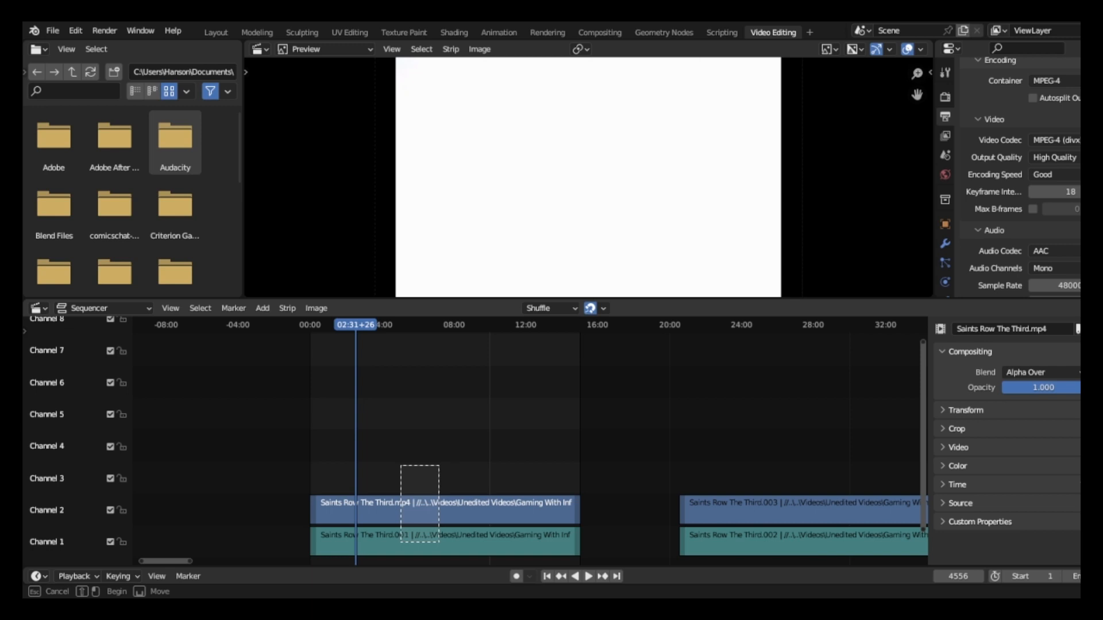
left_click_drag(439, 542, 440, 546)
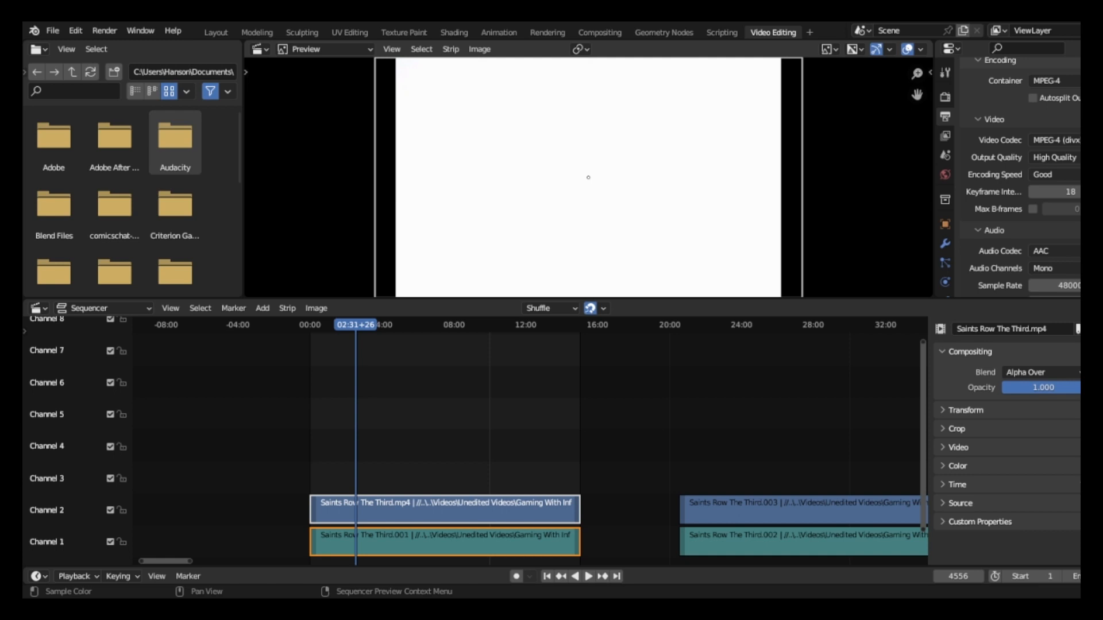
scroll(588, 177, "down", 1)
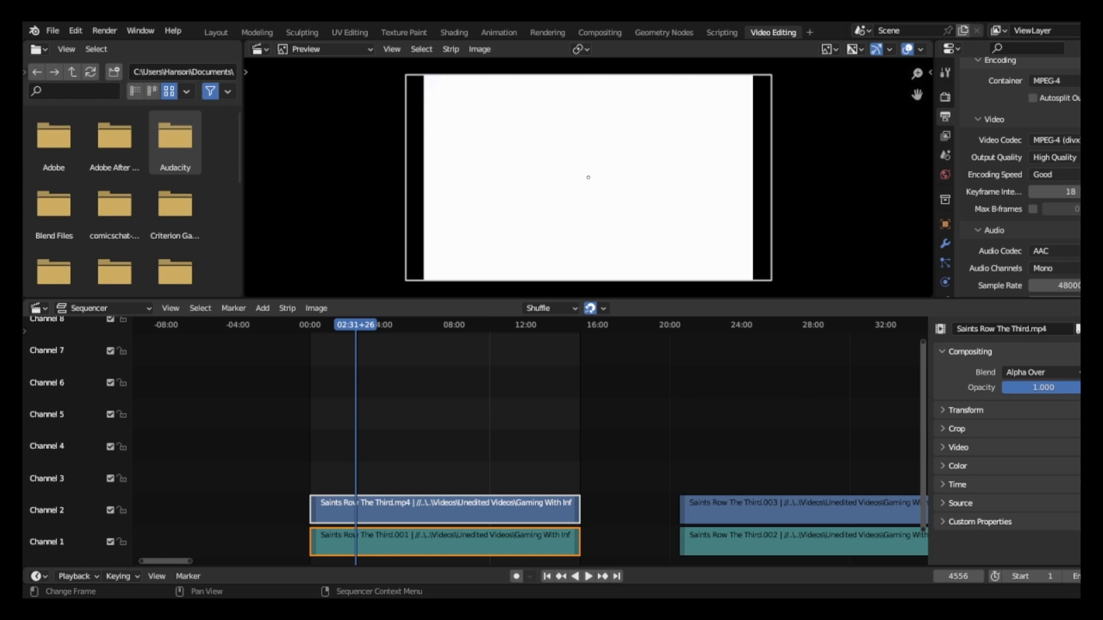
Select only the first clip's video strip on Channel 2 and expand its Transform settings.
left_click(446, 510)
left_click(445, 541)
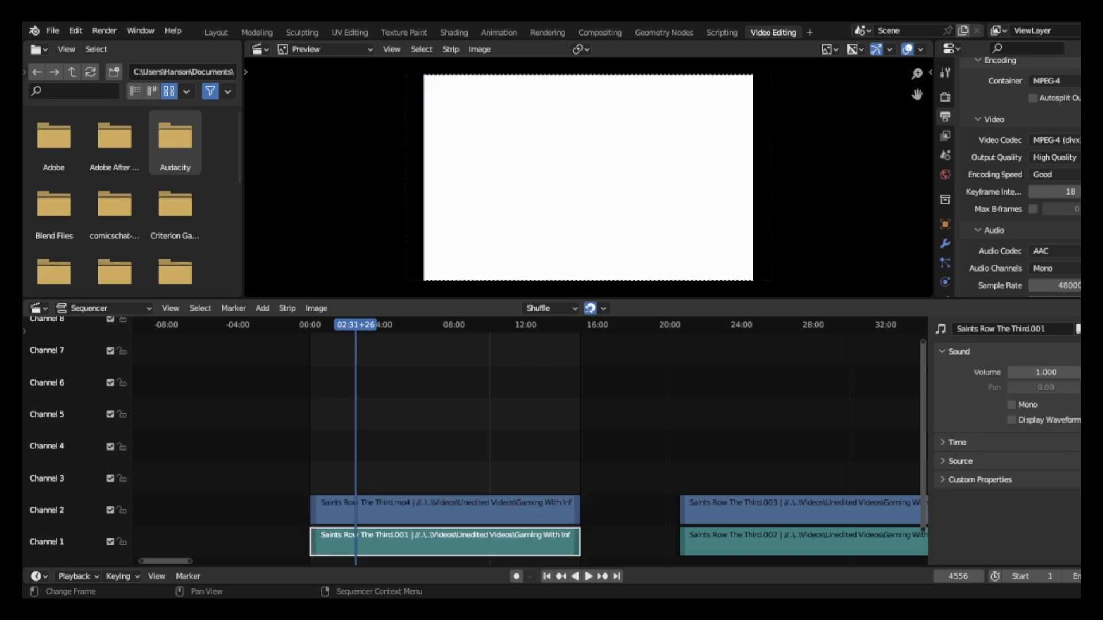
left_click(446, 510)
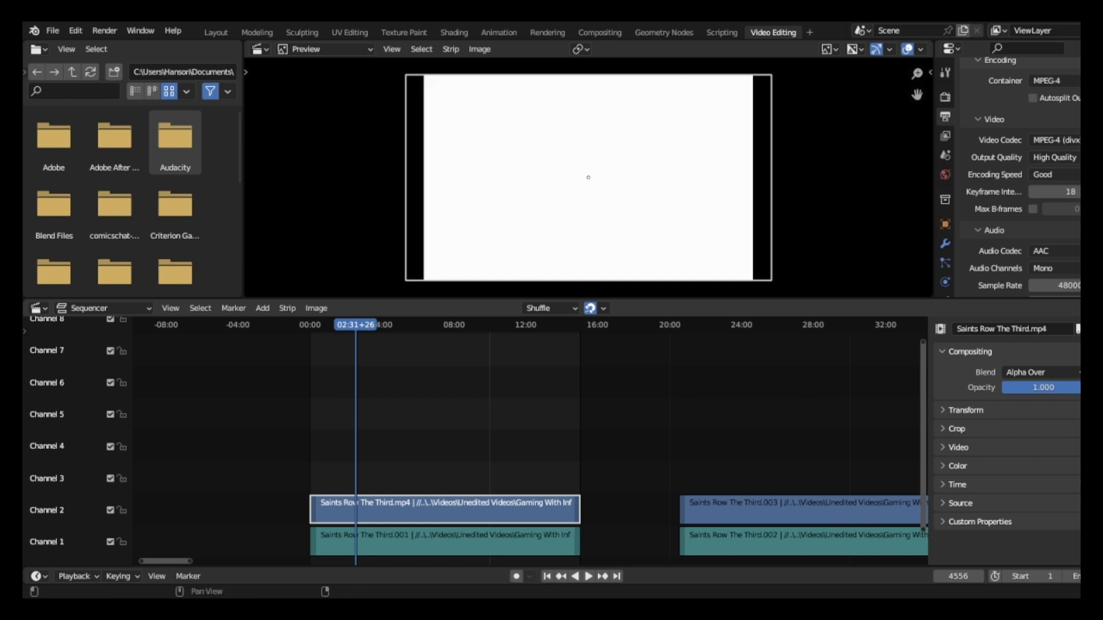
left_click(956, 429)
left_click(956, 429)
left_click(958, 447)
left_click(958, 448)
left_click(965, 411)
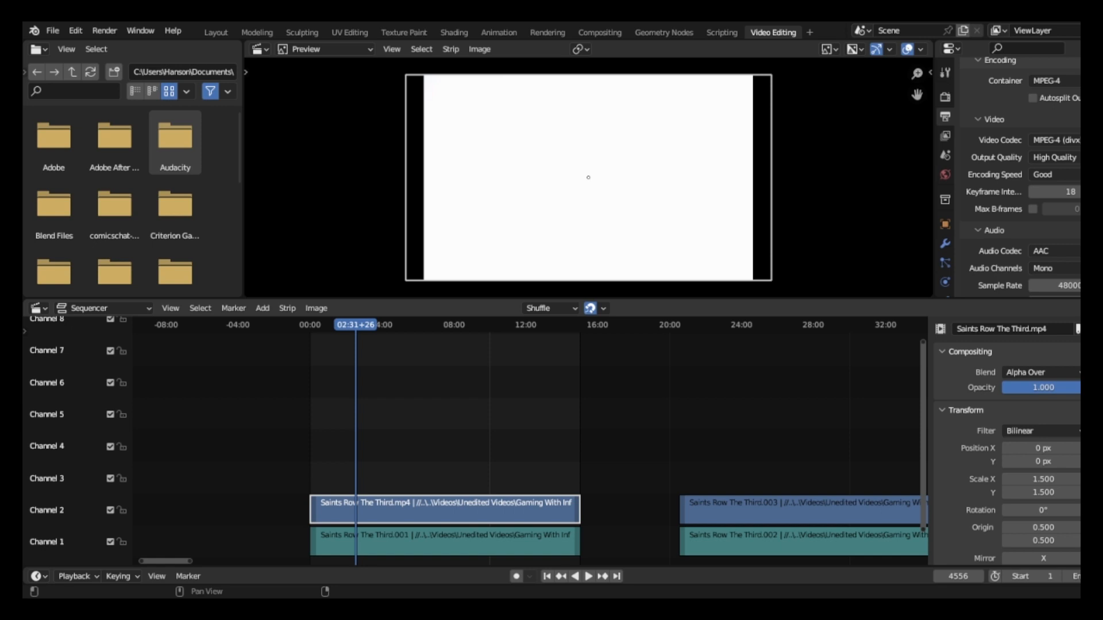
scroll(1007, 441, "down", 2)
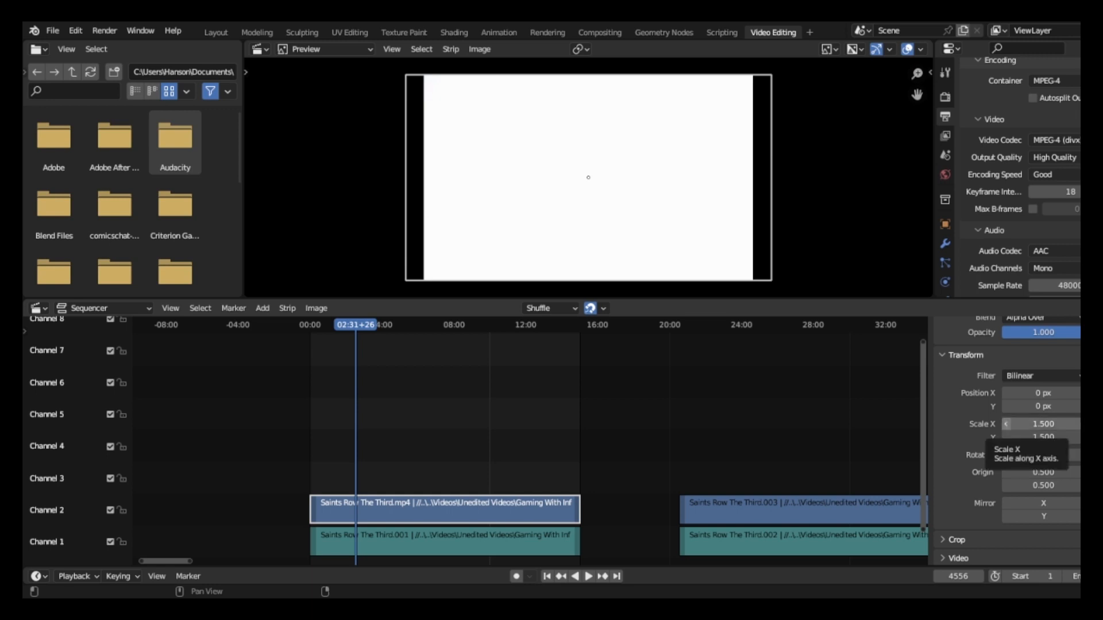
Widen the first clip's video strip by setting its Scale X to 1.680.
mouse_move(1043, 424)
left_mouse_down()
mouse_move(1017, 424)
mouse_move(1043, 423)
left_mouse_up()
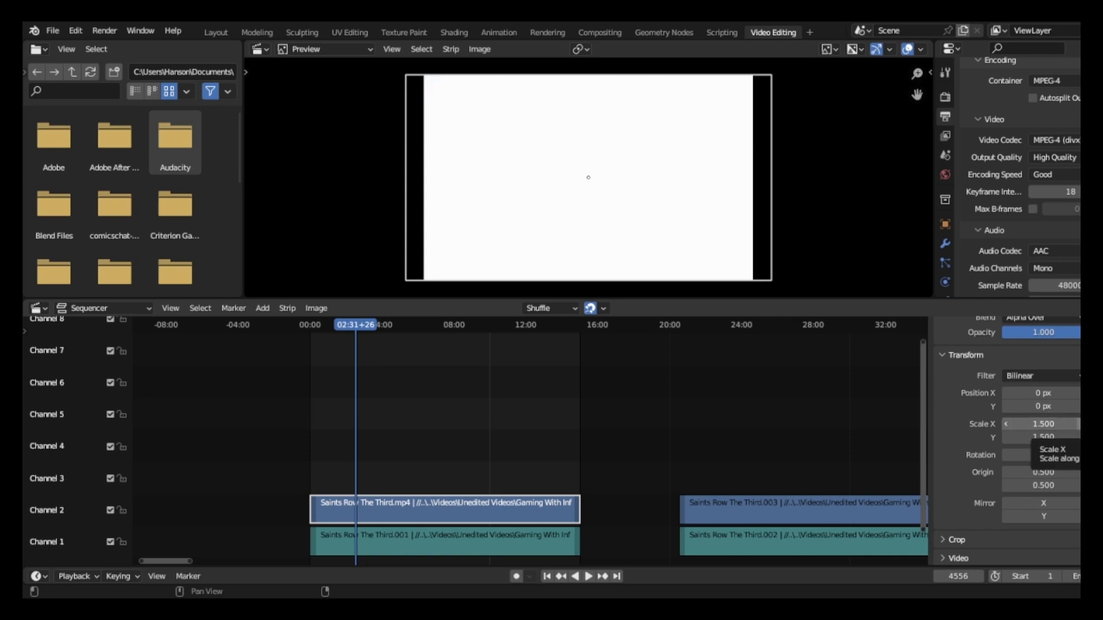
left_click(1080, 423)
left_click(1080, 424)
left_click(1079, 424)
left_click(1079, 424)
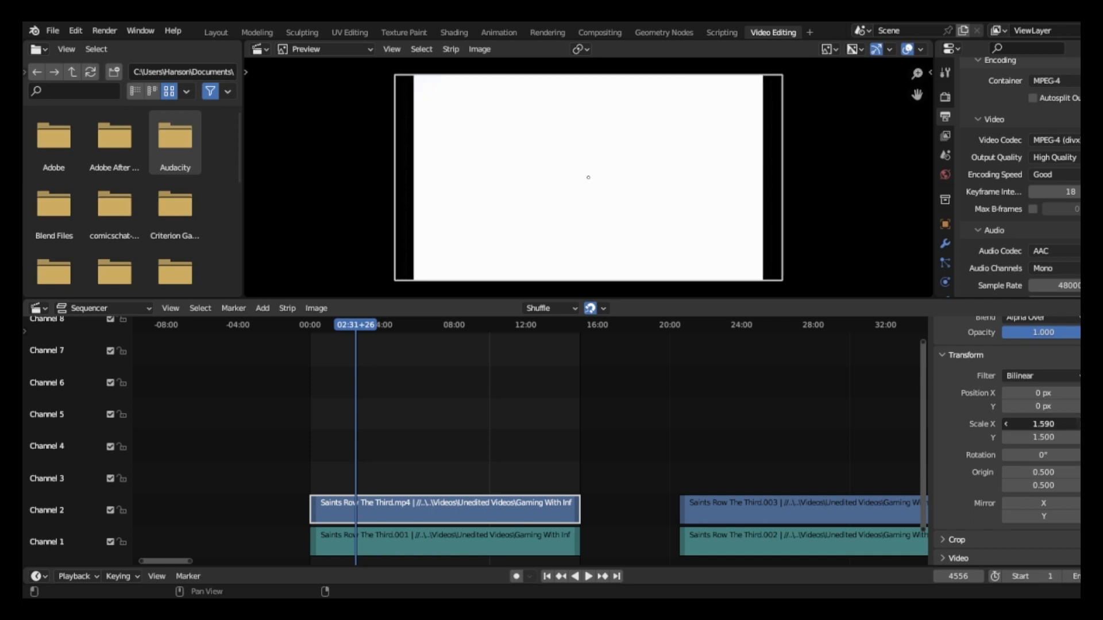
left_click(1079, 424)
left_click(1078, 423)
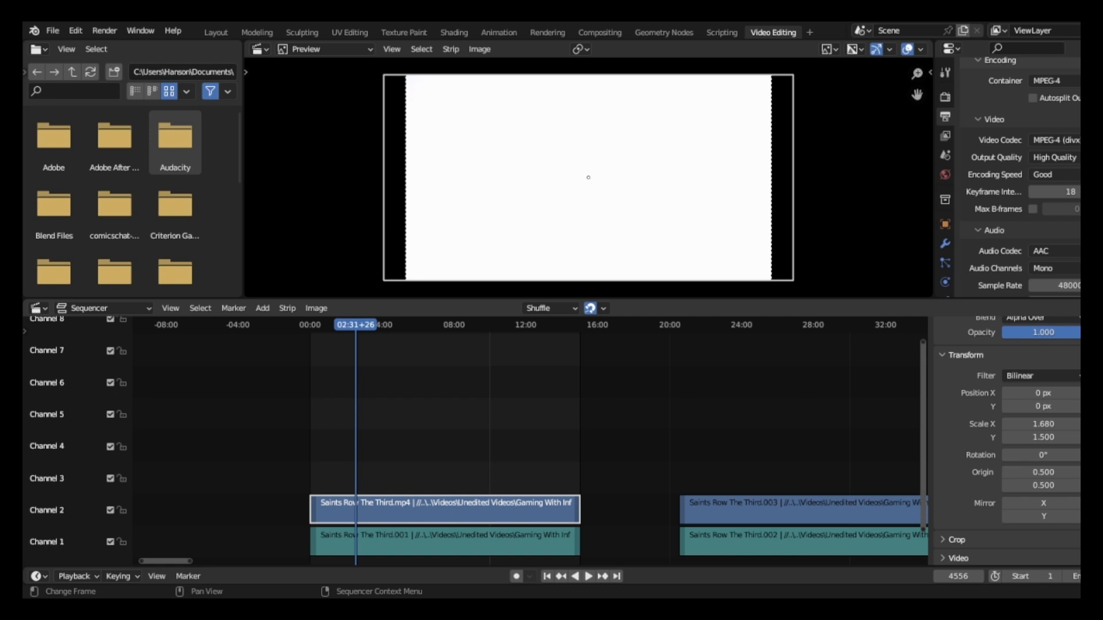
scroll(529, 437, "down", 6)
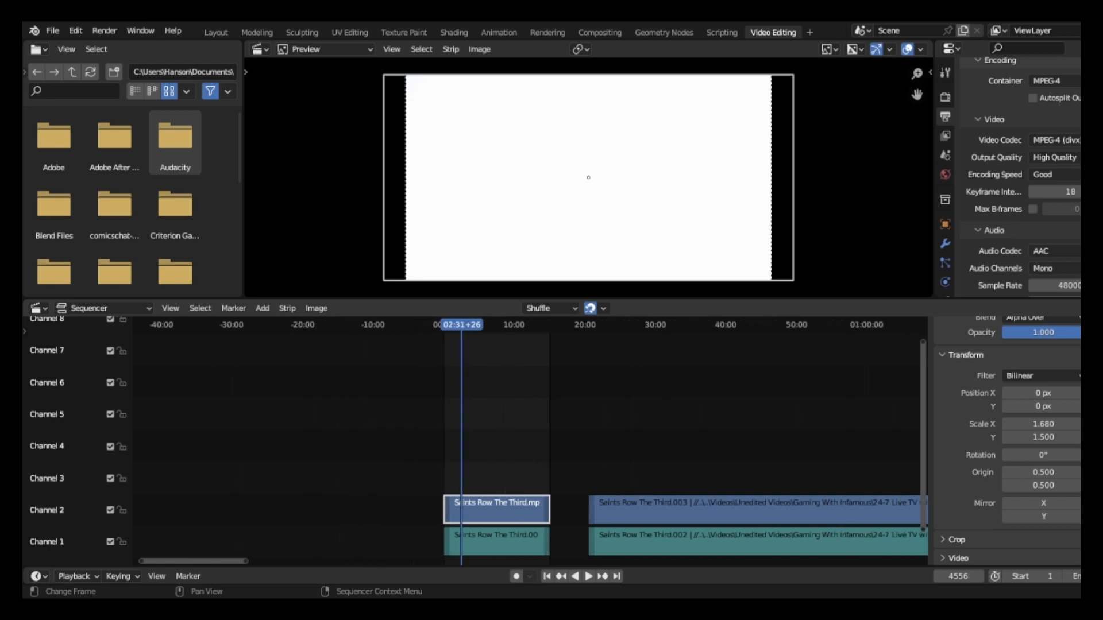
scroll(530, 436, "down", 4)
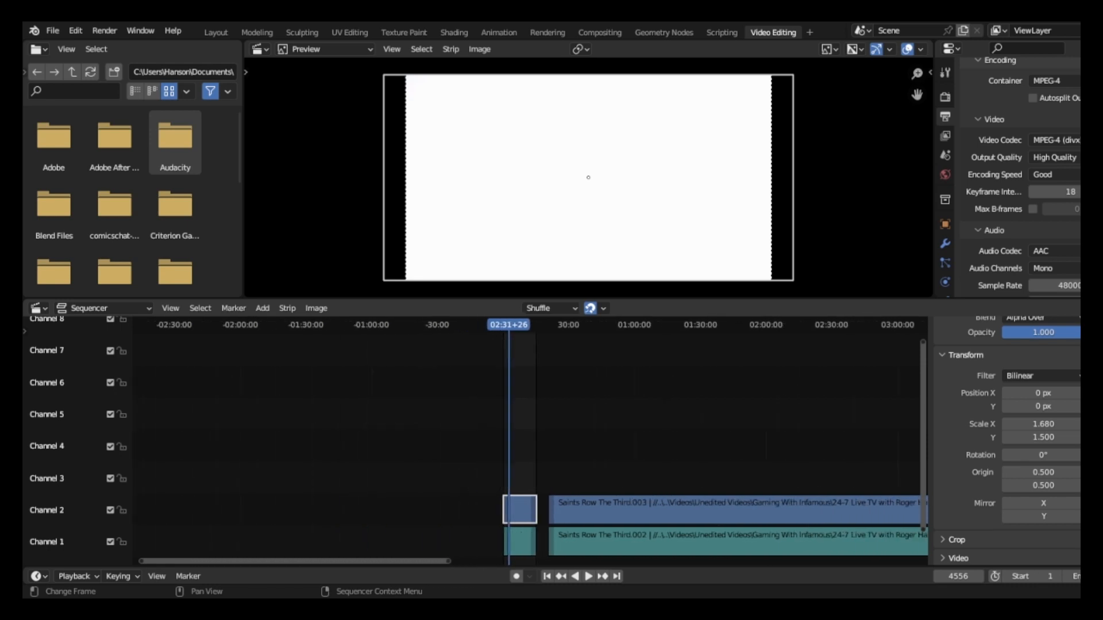
scroll(530, 436, "up", 7)
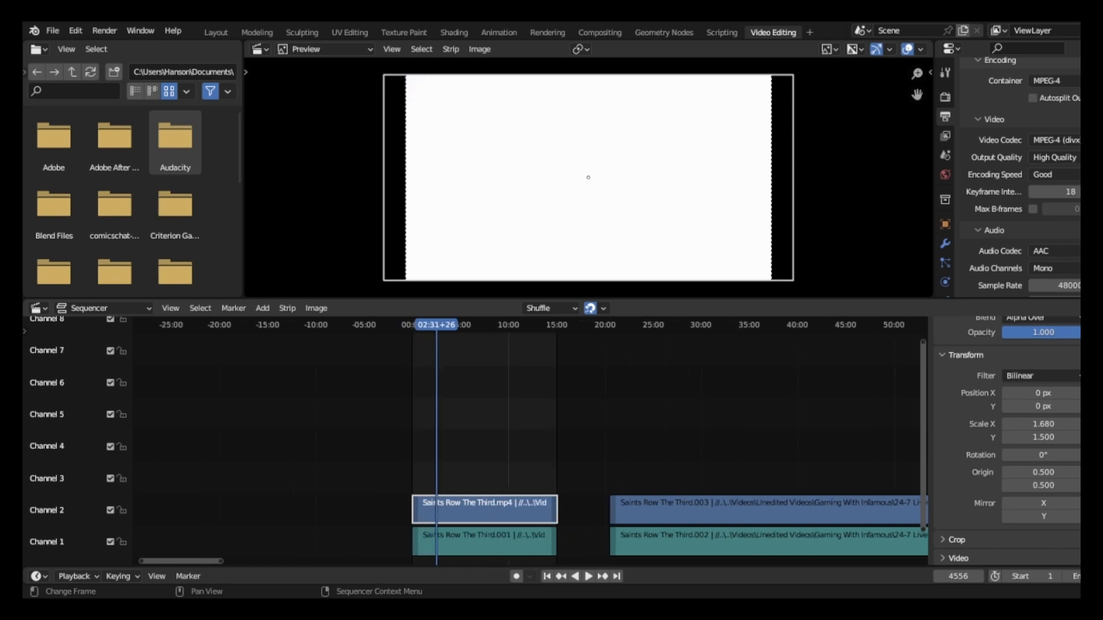
scroll(529, 436, "up", 3)
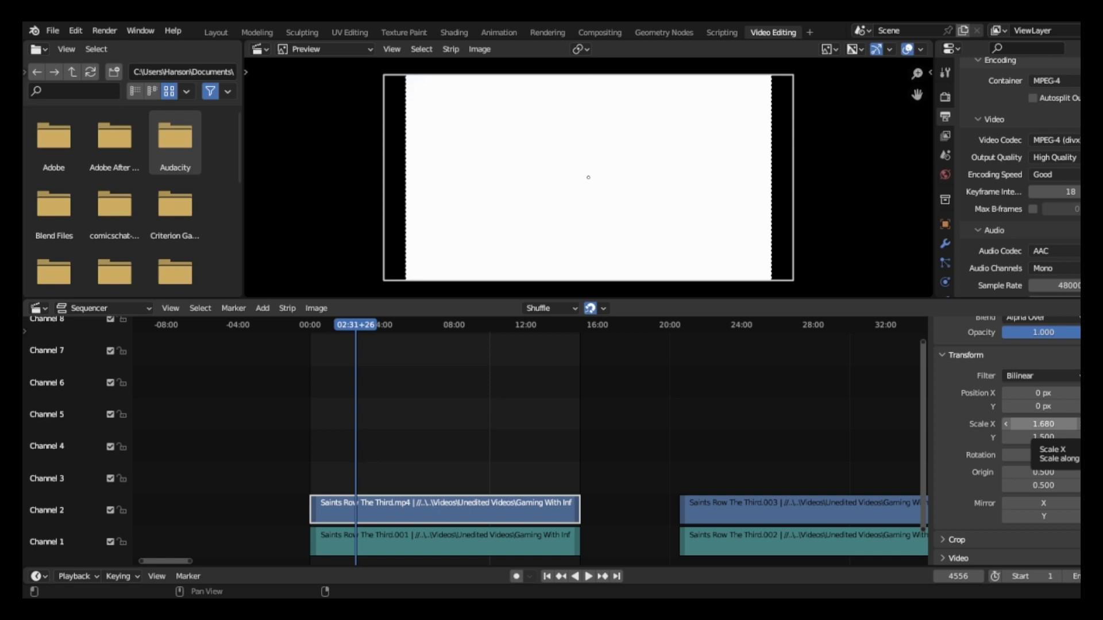
Try a Scale X of 1.620 on the first clip's video strip, and return it to 1.680.
mouse_move(1042, 424)
left_mouse_down()
mouse_move(1070, 424)
mouse_move(1028, 423)
left_mouse_up()
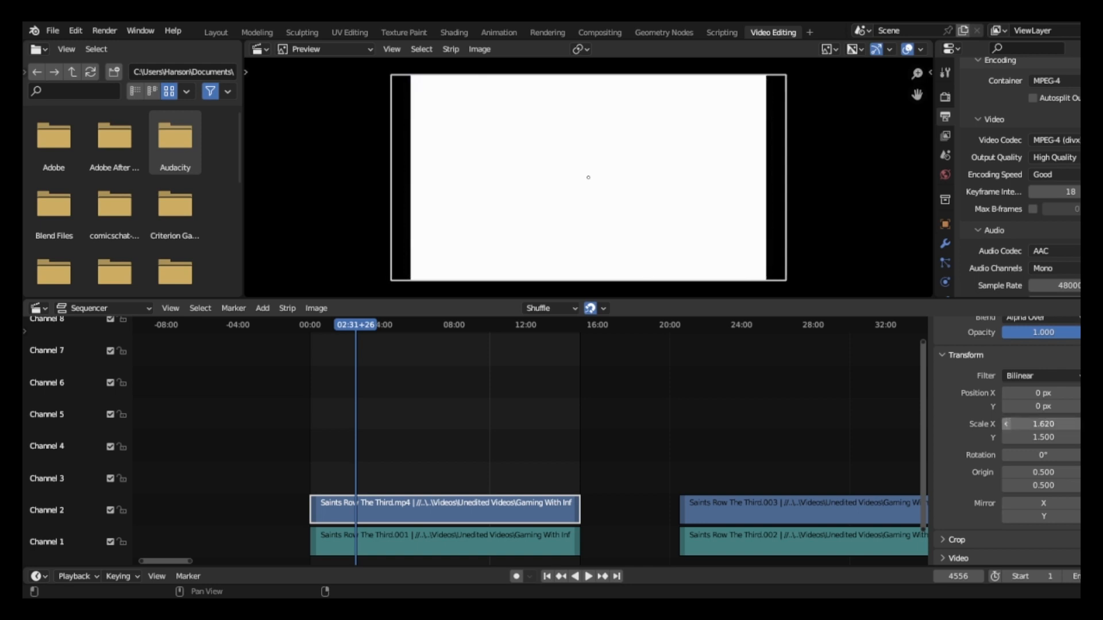
left_click(1079, 424)
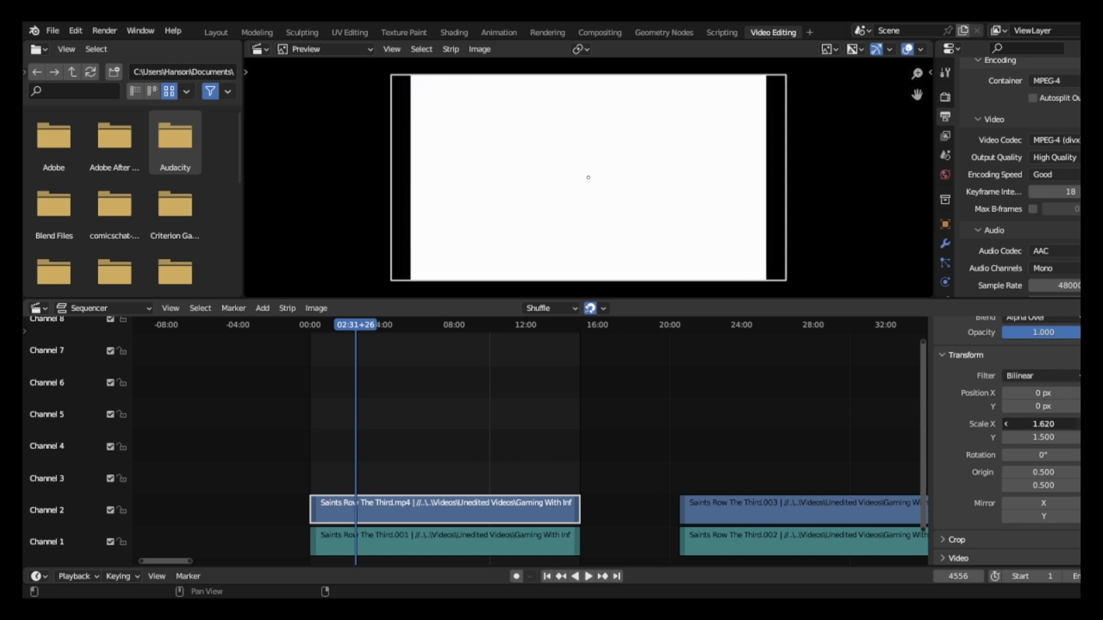
left_click(1080, 423)
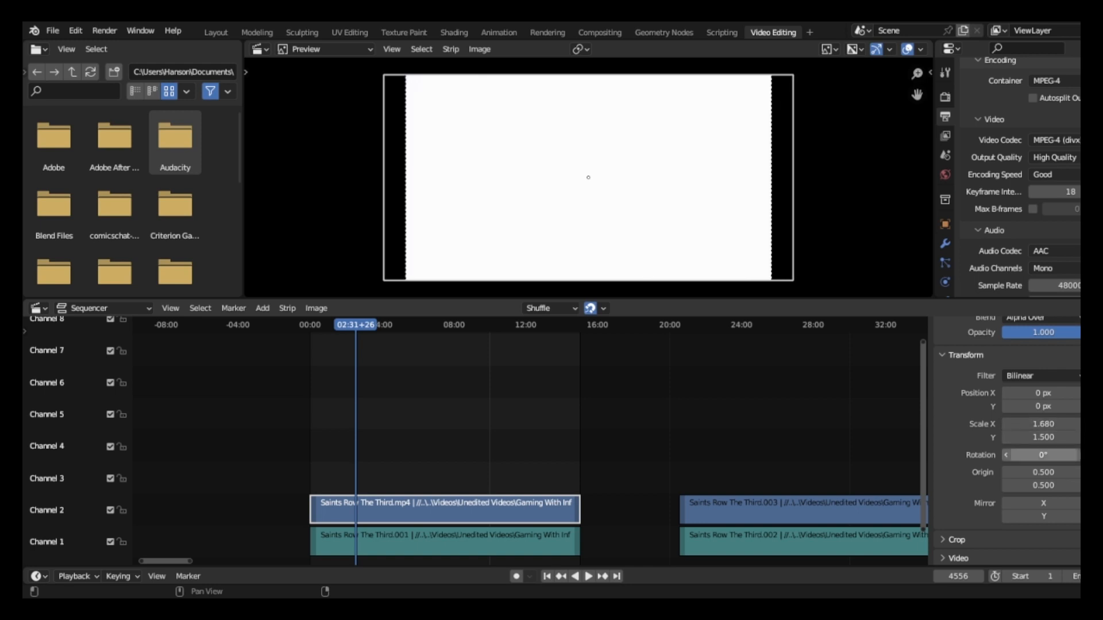
Try Scale Y values up to 1.590 on the first clip's video strip, and bring it back to 1.500.
left_click(1079, 437)
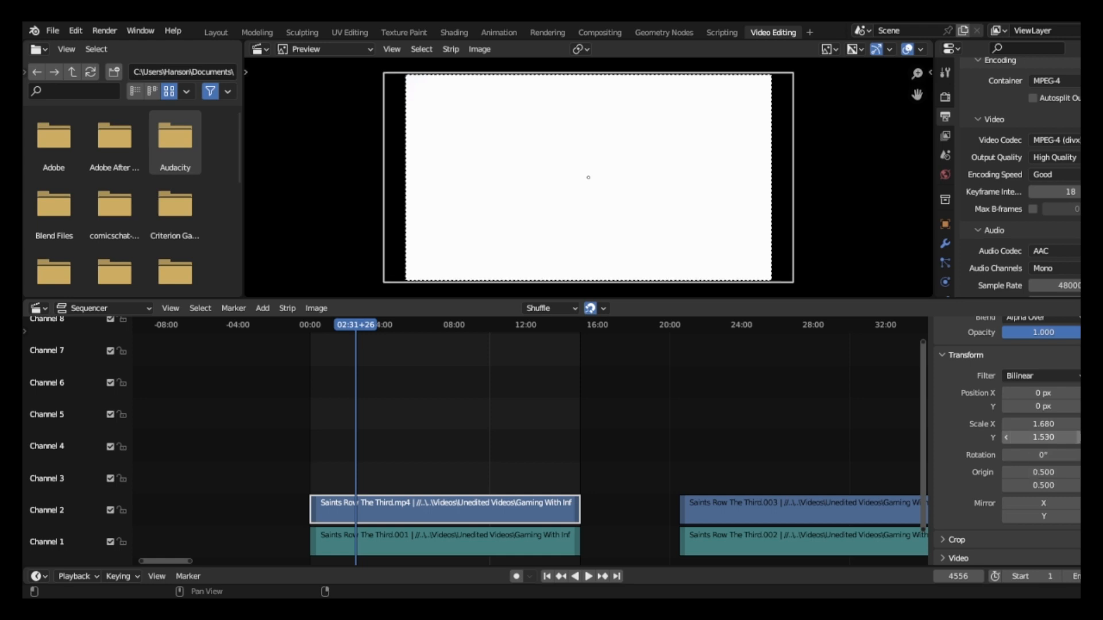
left_click(1079, 438)
left_click(1079, 437)
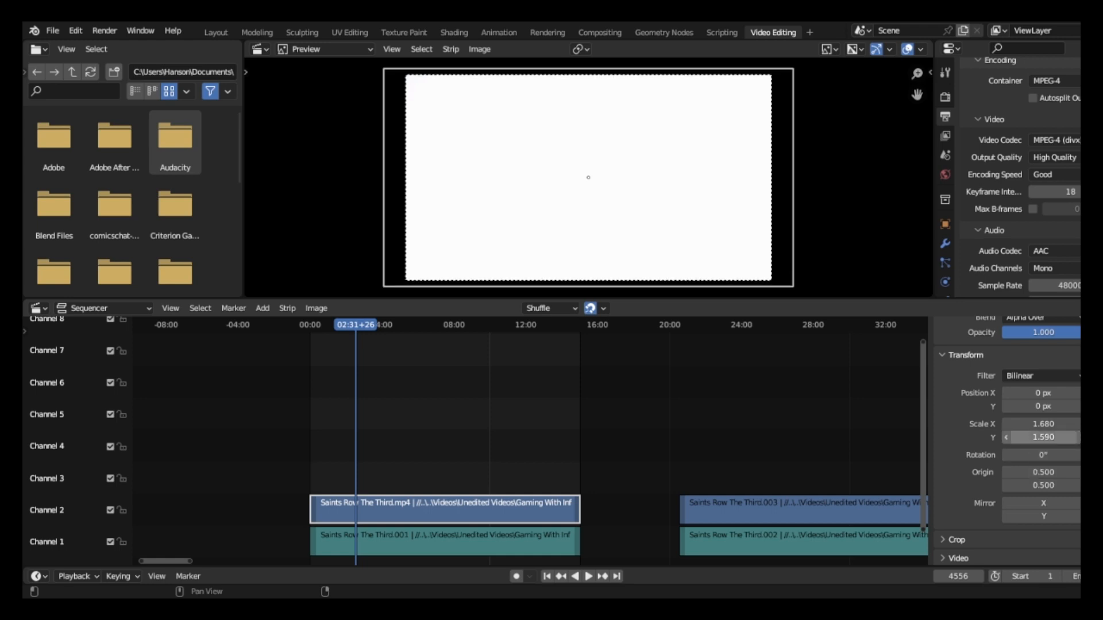
left_click(1007, 437)
left_click(1007, 437)
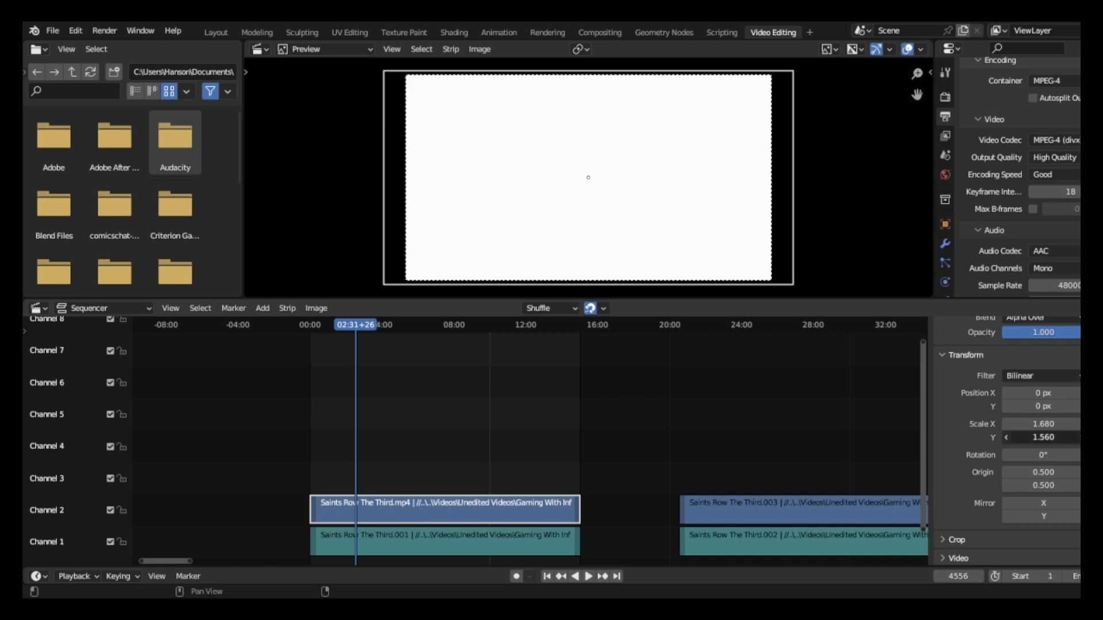
left_click(1006, 437)
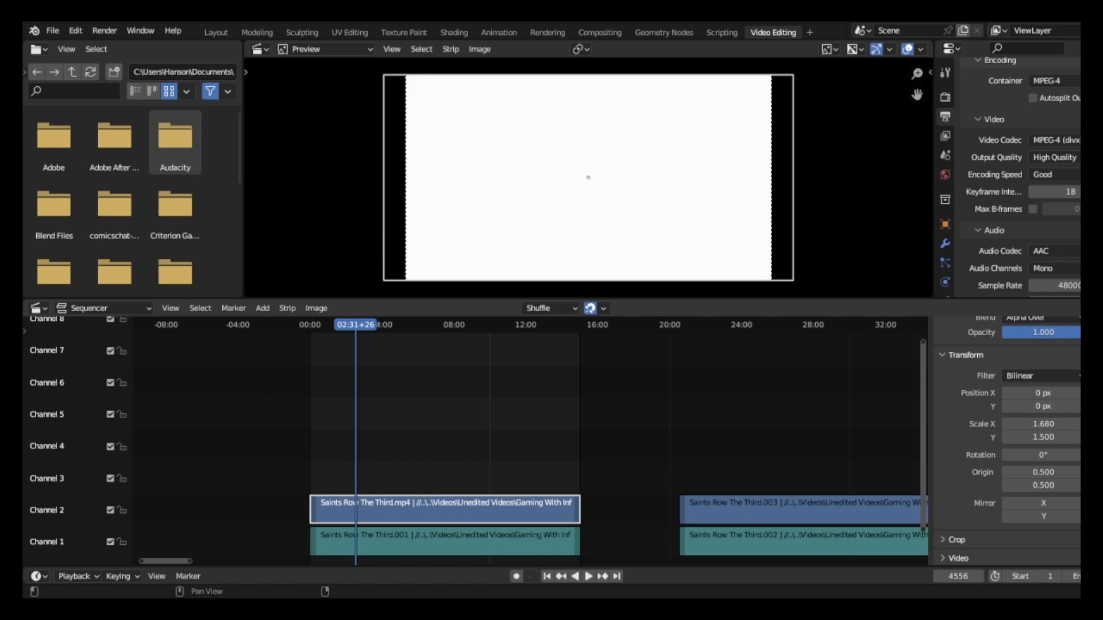
Box-select the first clip's video and audio strips and split both at the playhead on 02:31+26.
scroll(1005, 442, "up", 3)
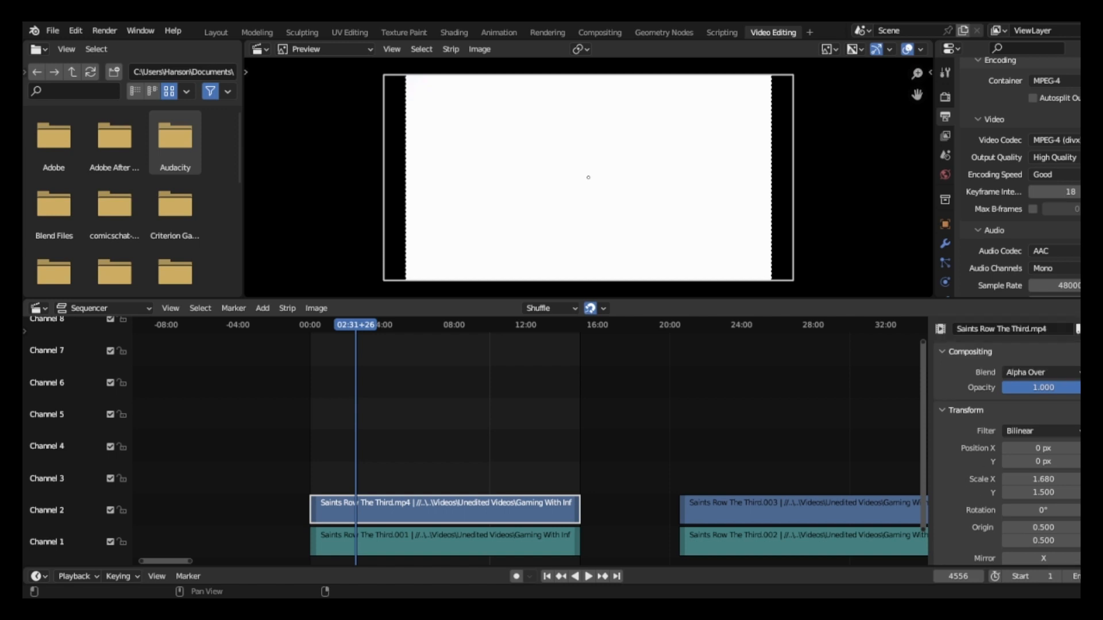
scroll(1005, 442, "down", 4)
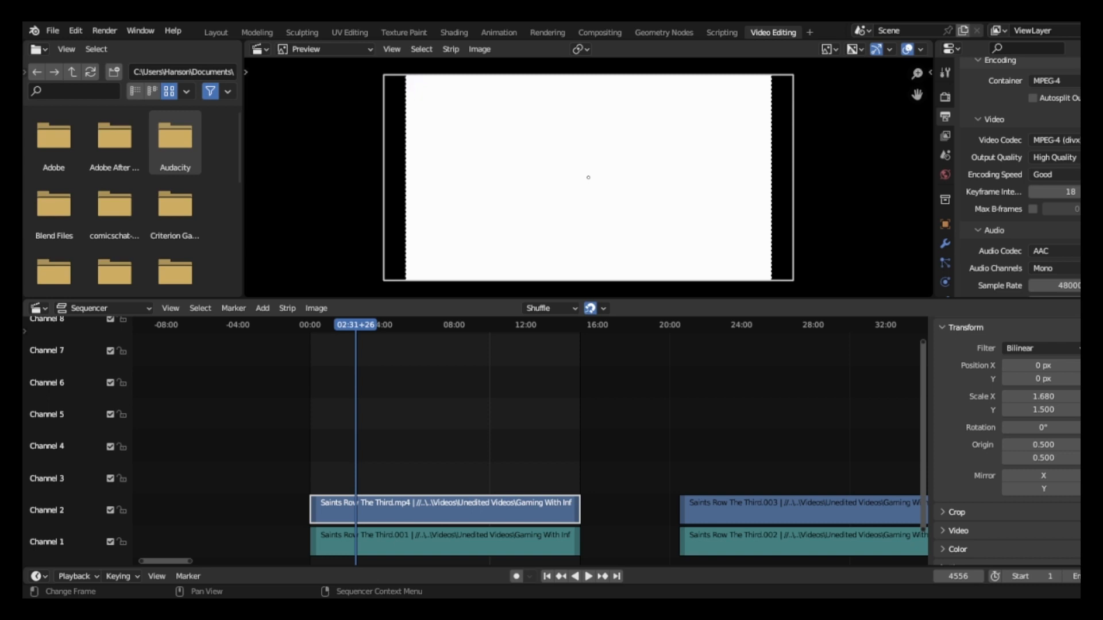
left_click_drag(419, 434, 457, 541)
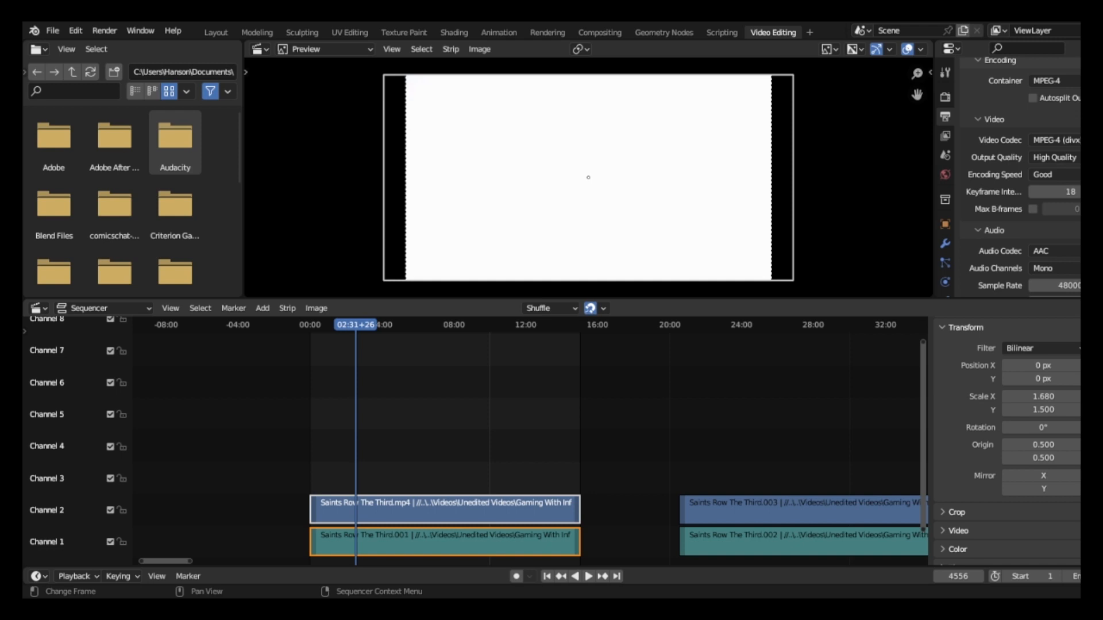
key("k")
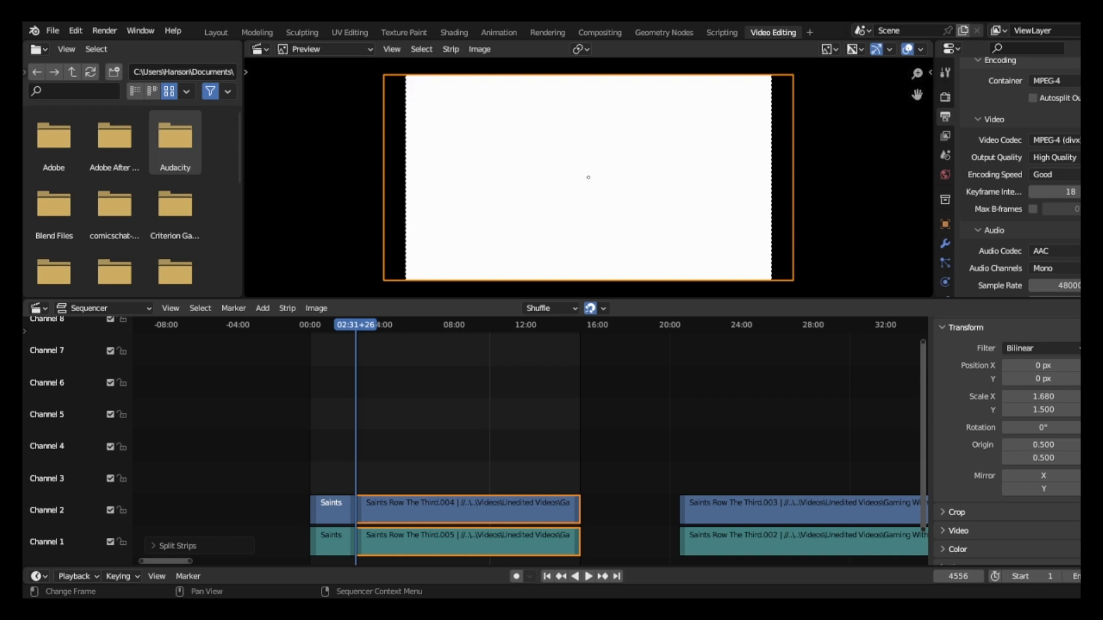
Play the footage directly after the split and pause at 02:36+15.
key("space")
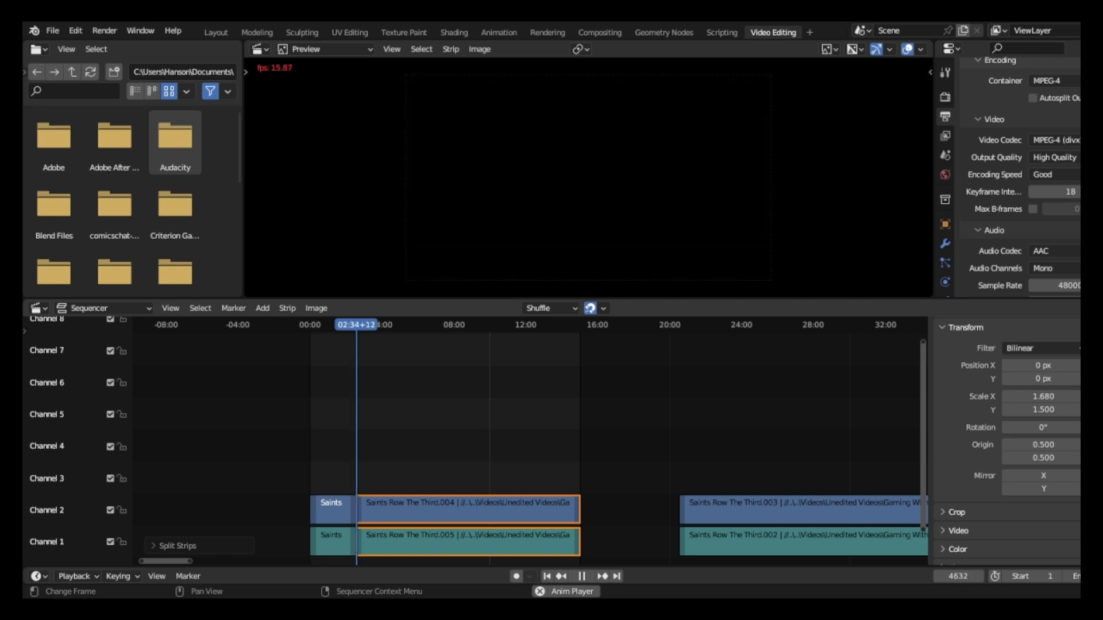
key("space")
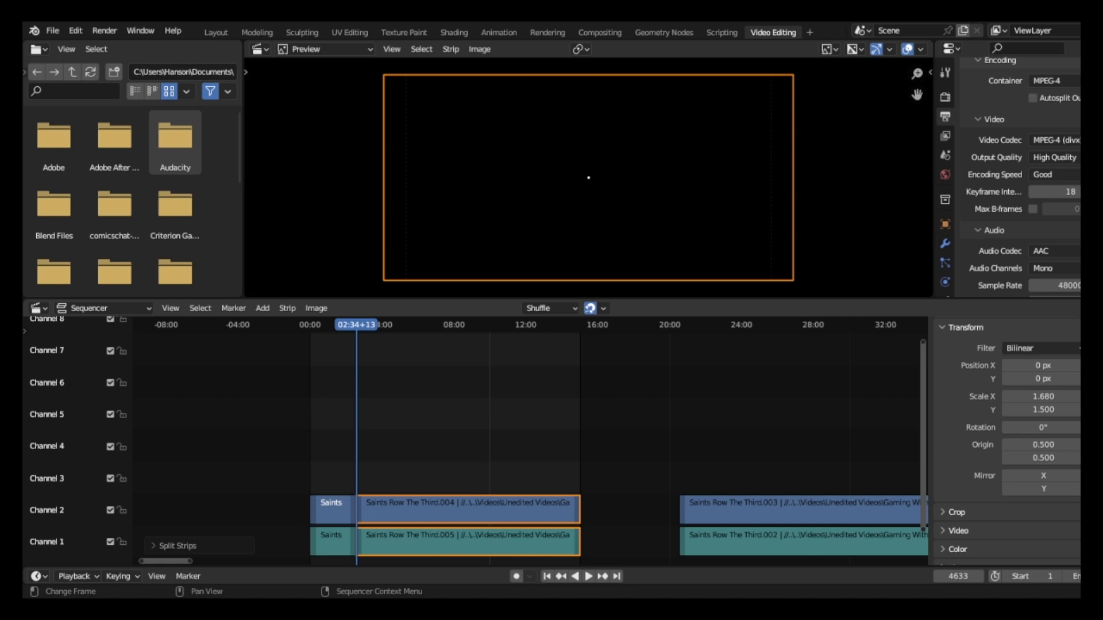
key("space")
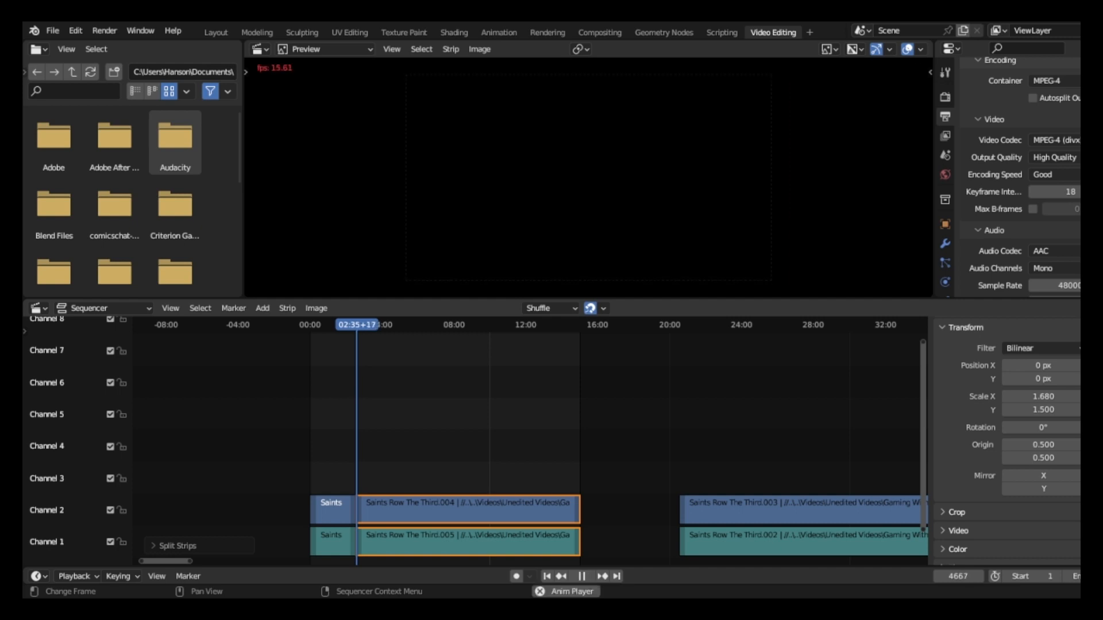
key("space")
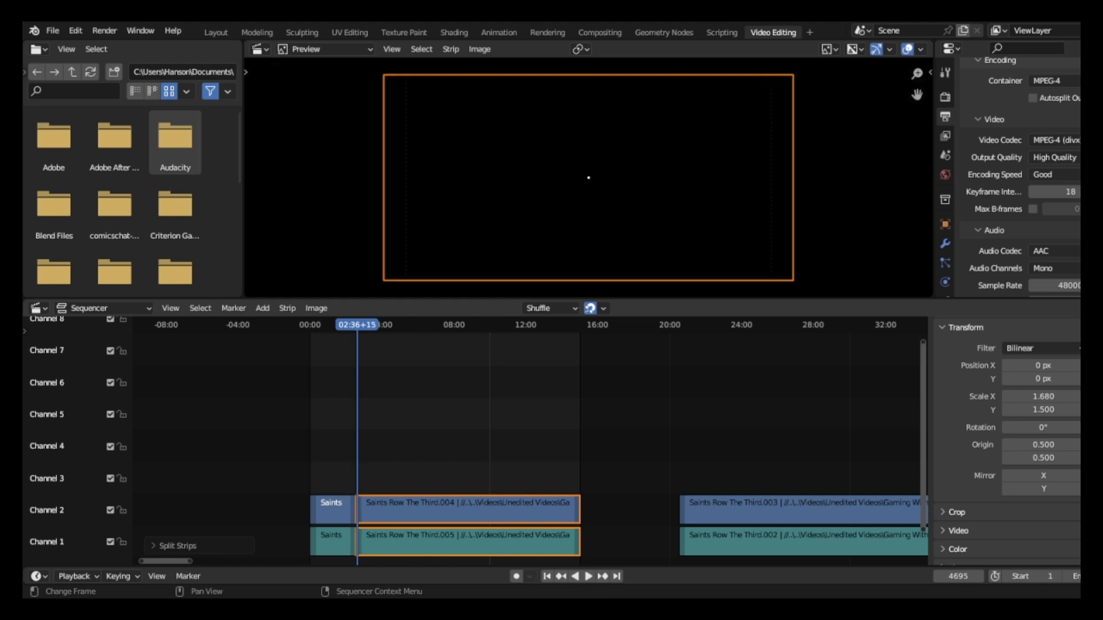
Scrub through the second part of the split clip to the character customization footage and stop at 14:35+10.
left_click_drag(367, 325, 405, 325)
key("Escape")
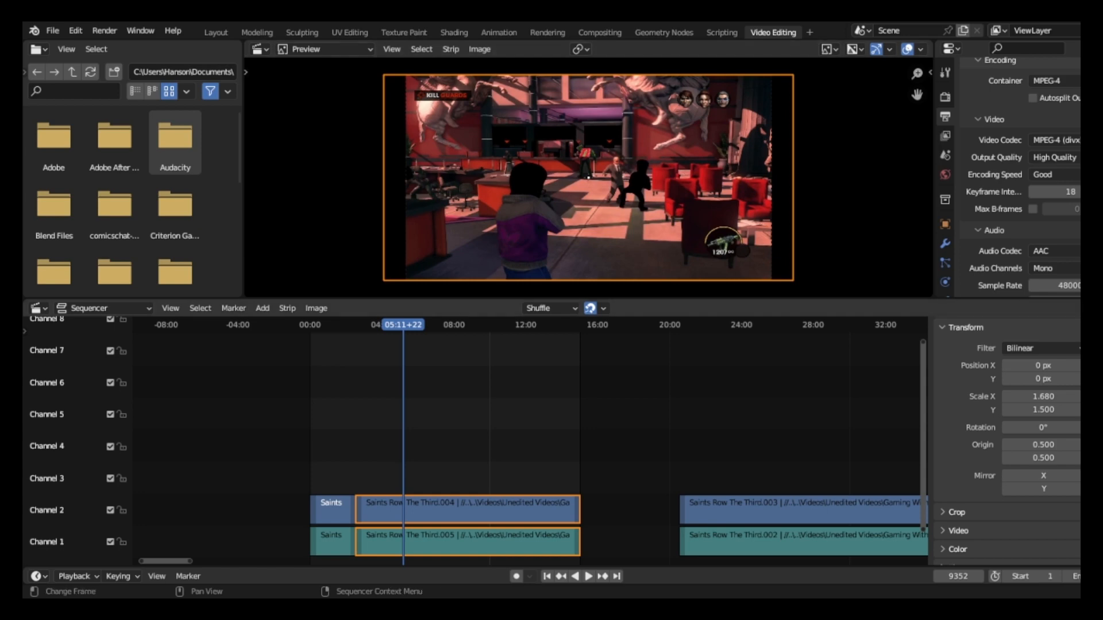
key("space")
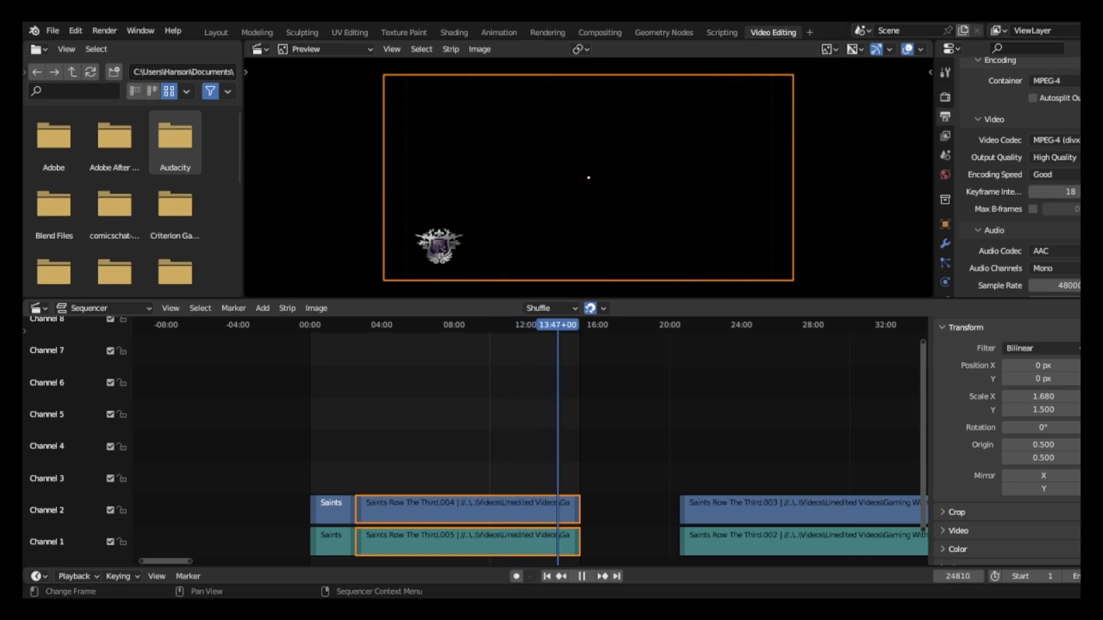
left_click_drag(555, 325, 554, 325)
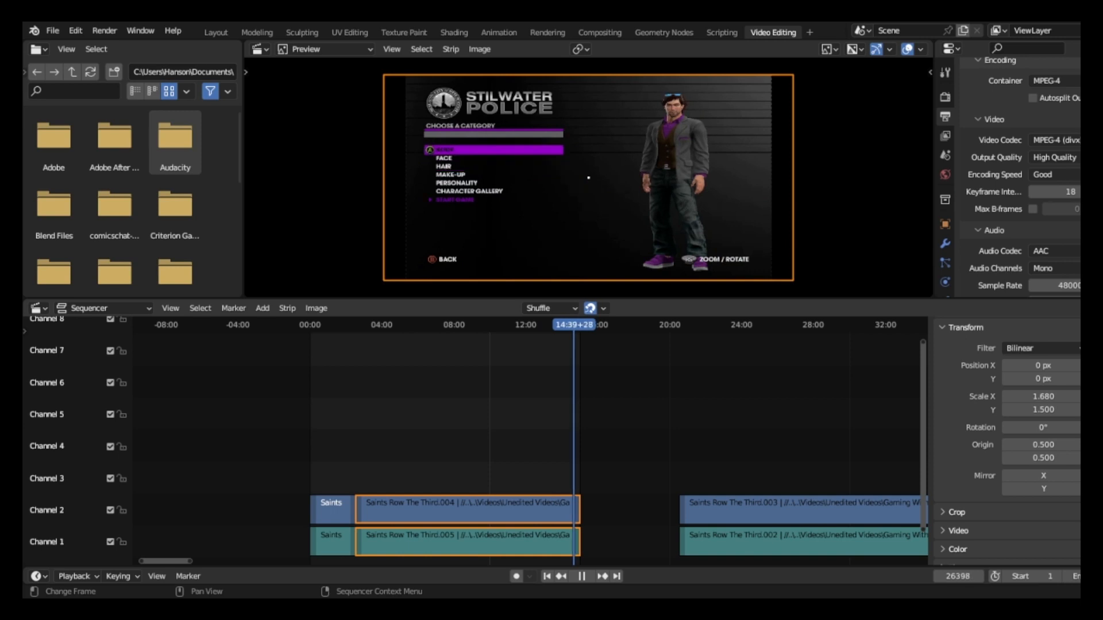
key("Escape")
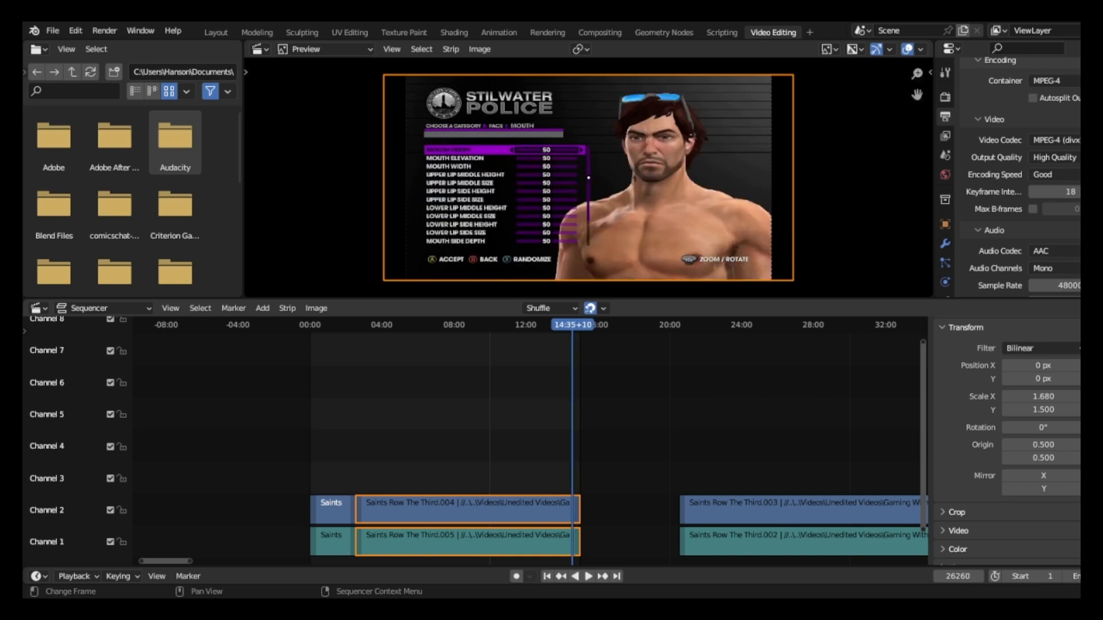
Step back frame by frame through the face customization footage to 14:32+19.
key("Left")
key("Left")
key("Left")
key("Left")
key("Left")
key("Left")
key("Left")
key("Left")
key("Left")
key("Left")
key("Left")
key("Left")
key("Left")
key("Left")
key("Left")
key("Left")
key("Left")
key("Left")
key("Left")
key("Left")
key("Left")
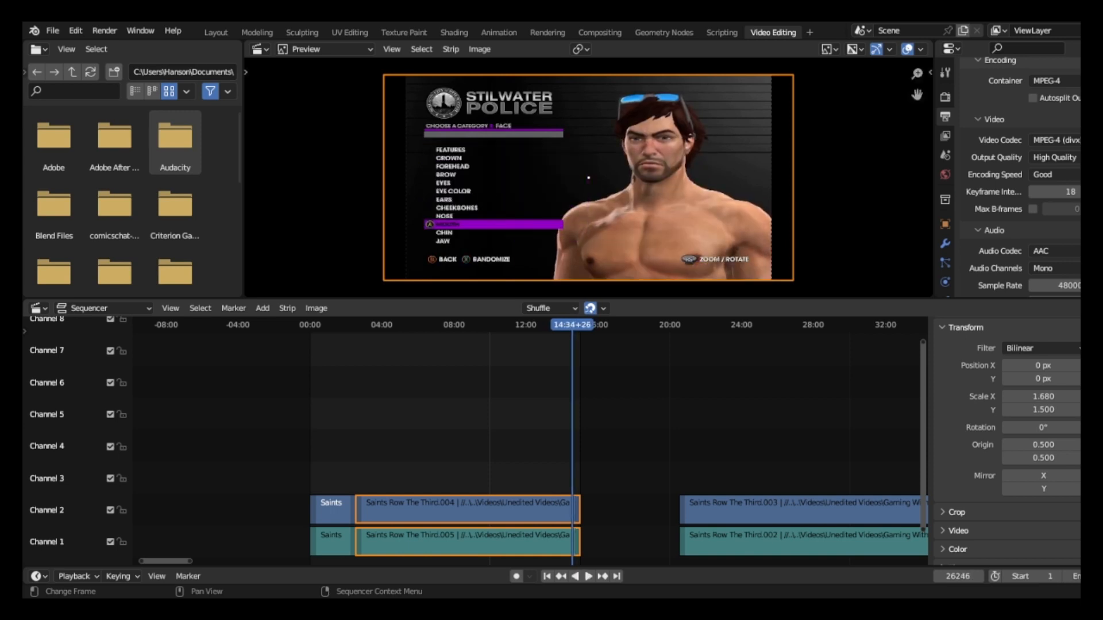
key("Left")
key("Left")
key("Left")
key("Left")
key("Left")
key("Left")
key("Left")
key("Left")
key("Left")
key("Left")
key("Left")
key("Left")
key("Left")
key("Left")
key("Left")
key("Left")
key("Left")
key("Left")
key("Left")
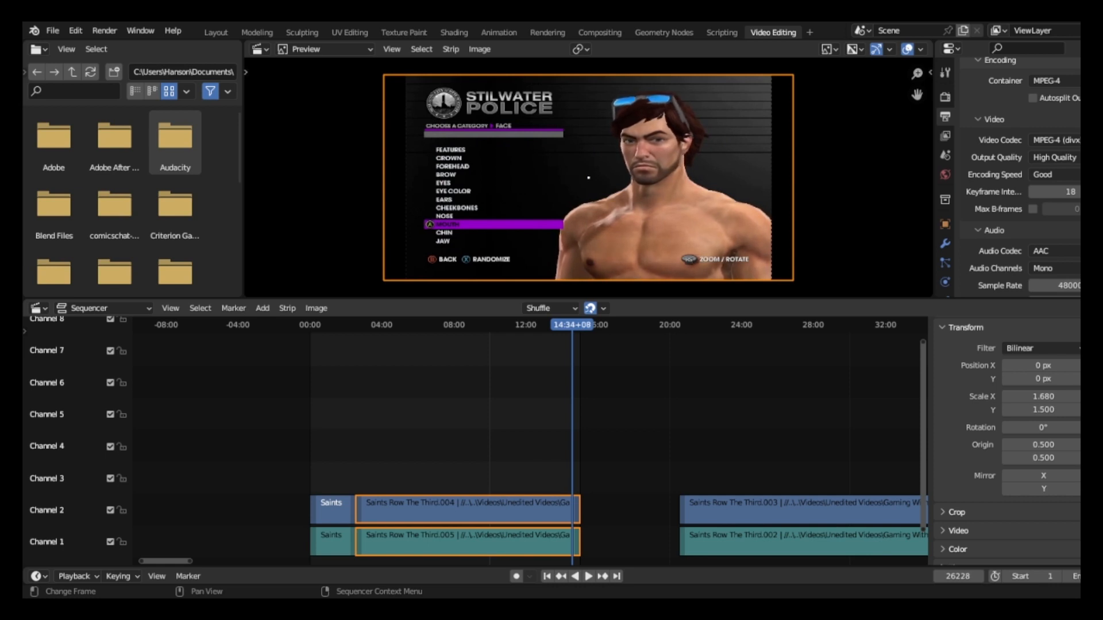
key("Left")
key("Left")
key("Left")
key("Left")
key("Left")
key("Left")
key("Left")
key("Left")
key("Left")
key("Left")
key("Left")
key("Left")
key("Left")
key("Left")
key("Left")
key("Left")
key("Left")
key("Left")
key("Left")
key("Left")
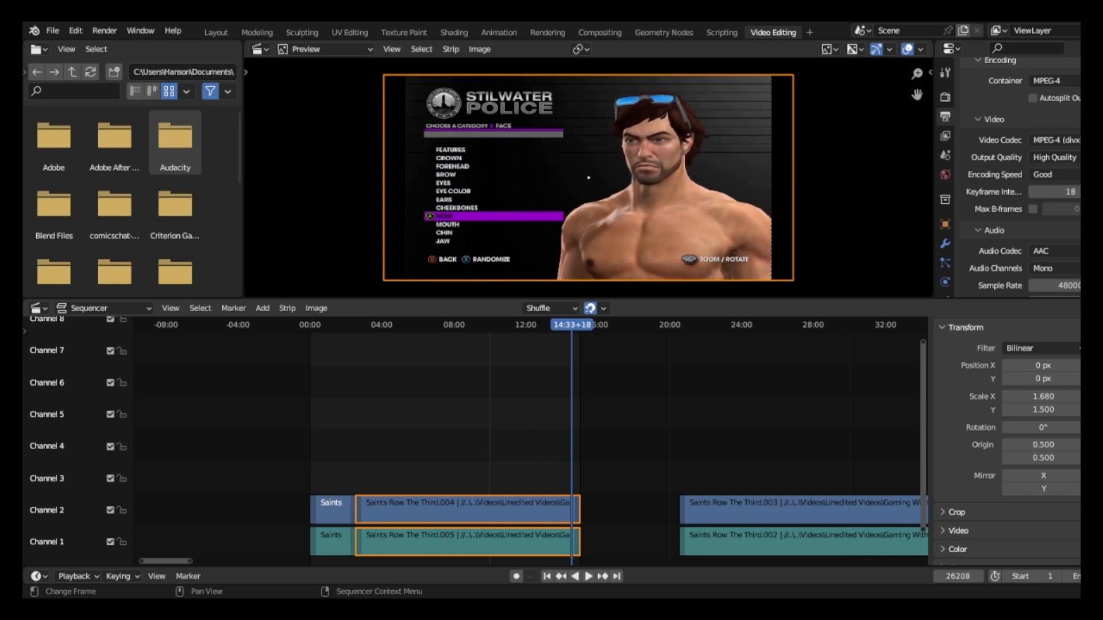
key("Left")
key("Left")
key("Left")
key("Left")
key("Left")
key("Left")
key("Left")
key("Left")
key("Left")
key("Left")
key("Left")
key("Left")
key("Left")
key("Left")
key("Left")
key("Left")
key("Left")
key("Left")
key("Left")
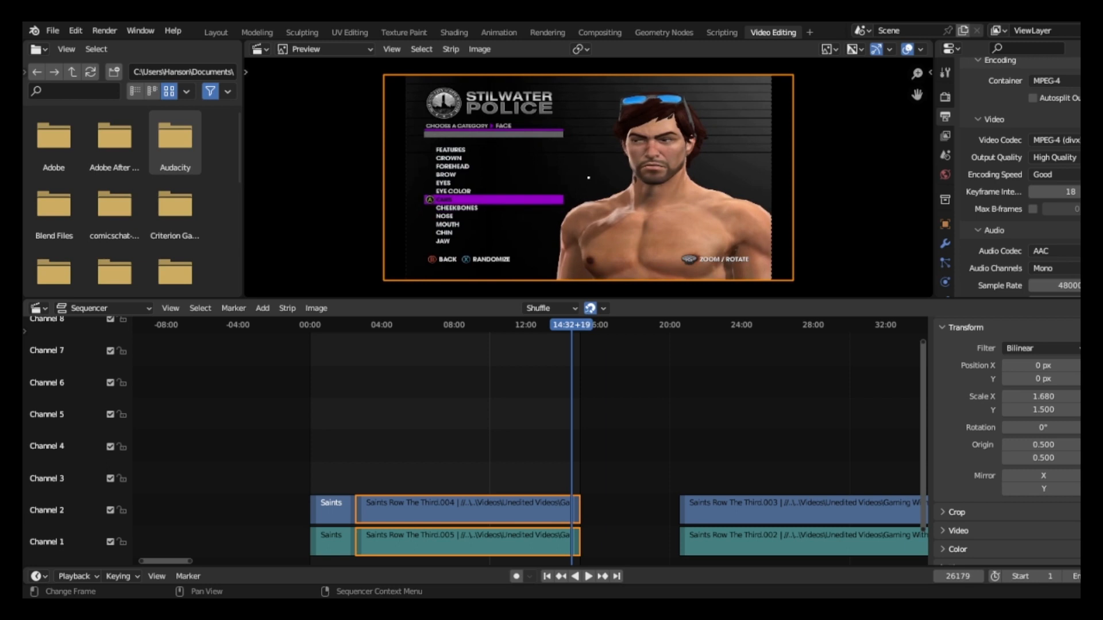
Play the character selection footage, pause at 14:16+28 and step back through the character cards to 14:07+18.
key("space")
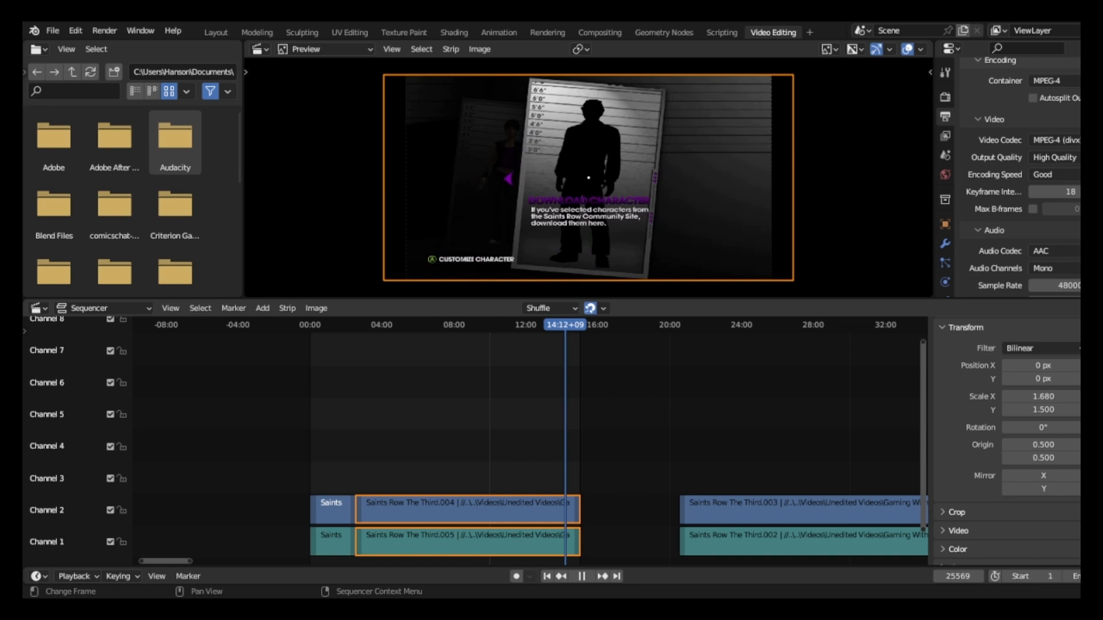
key("space")
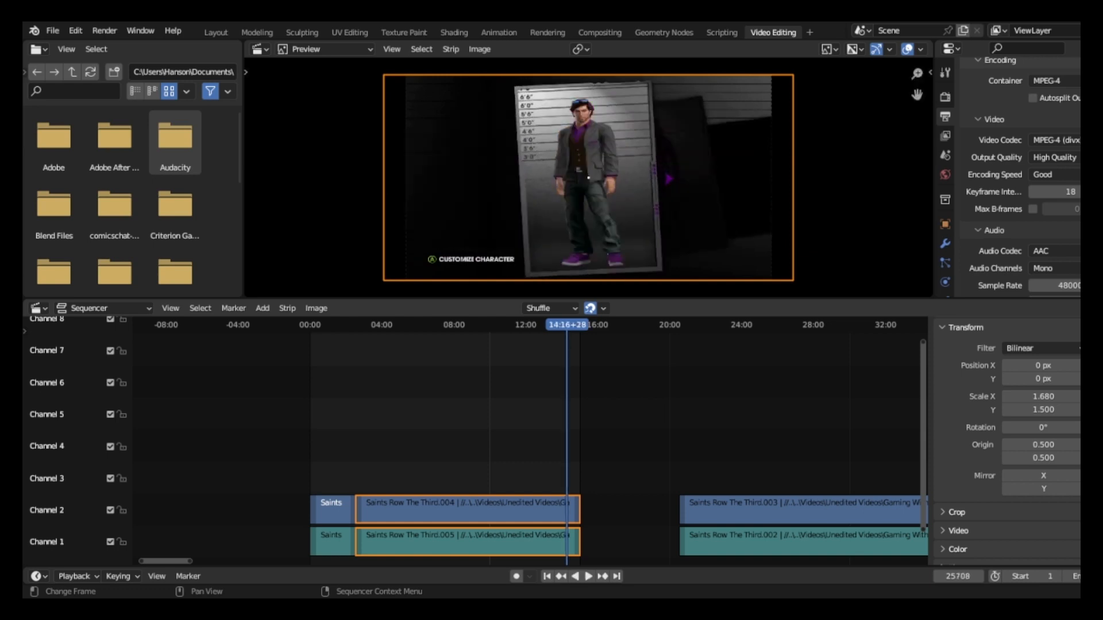
key("Left")
key("Left")
key("Left")
key("Left")
key("Left")
key("Left")
key("Left")
key("Left")
key("Left")
key("Left")
key("Left")
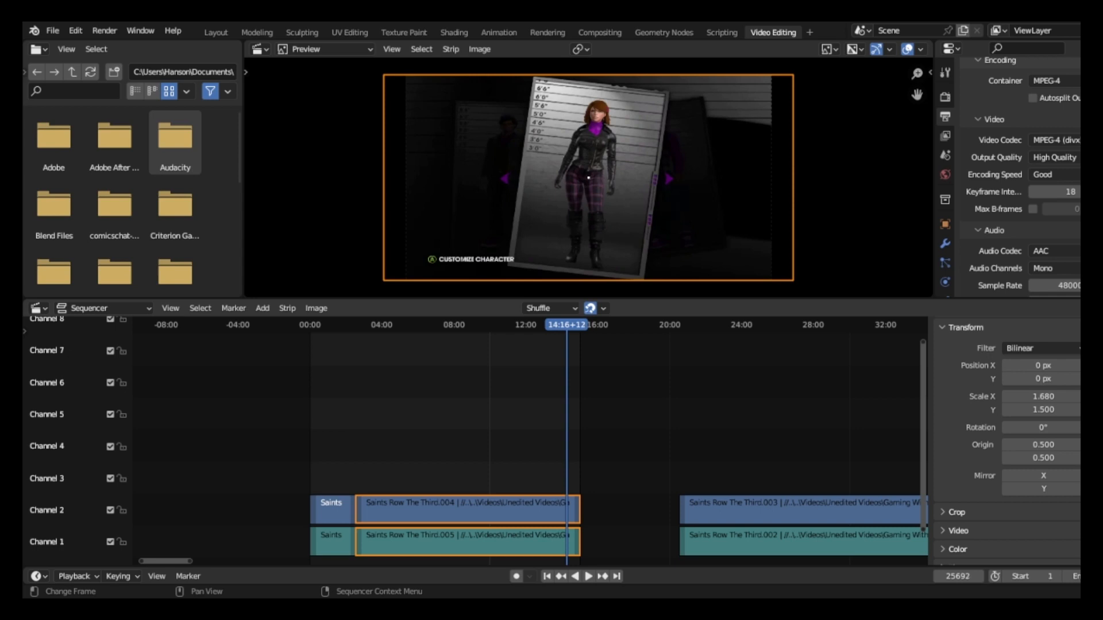
key("Left")
key("Left")
key("Left")
key("Left")
key("Left")
key("Left")
key("Left")
key("Left")
key("Left")
key("Left")
key("Left")
key("Left")
key("Left")
key("Left")
key("Left")
key("Left")
key("Left")
key("Left")
key("Left")
key("Left")
key("Left")
key("Left")
key("Left")
key("Left")
key("Left")
key("Left")
key("Left")
key("Left")
key("Left")
key("Left")
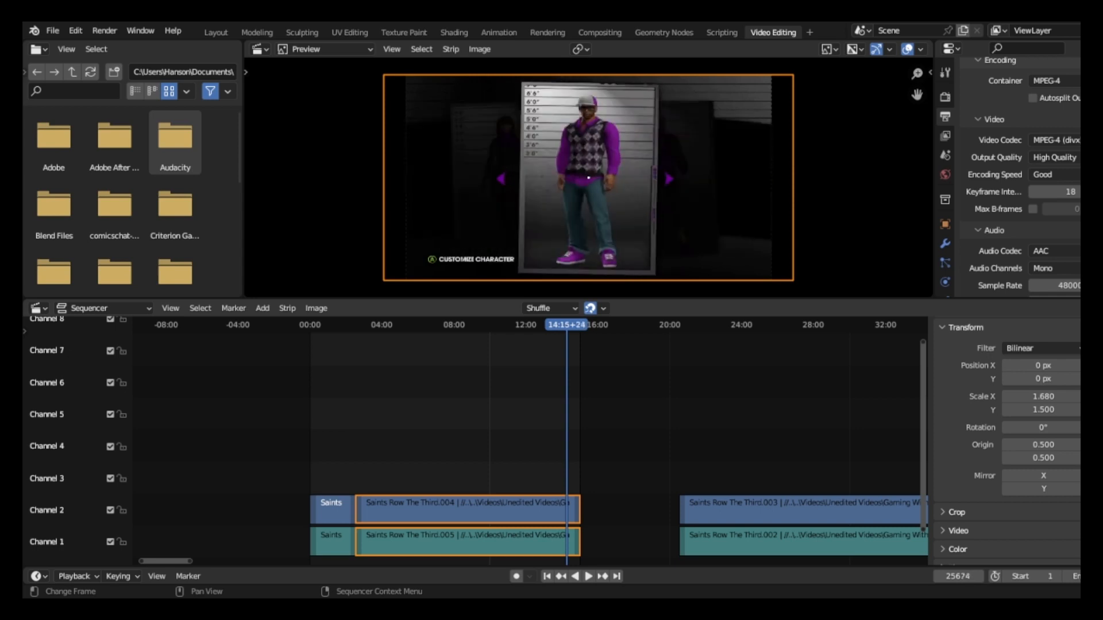
key("Left")
key("Left")
key("Left")
key("Left")
key("Left")
key("Left")
key("Left")
key("Left")
key("Left")
key("Left")
key("Left")
key("Left")
key("Left")
key("Left")
key("Left")
key("Left")
key("Left")
key("Left")
key("Left")
key("Left")
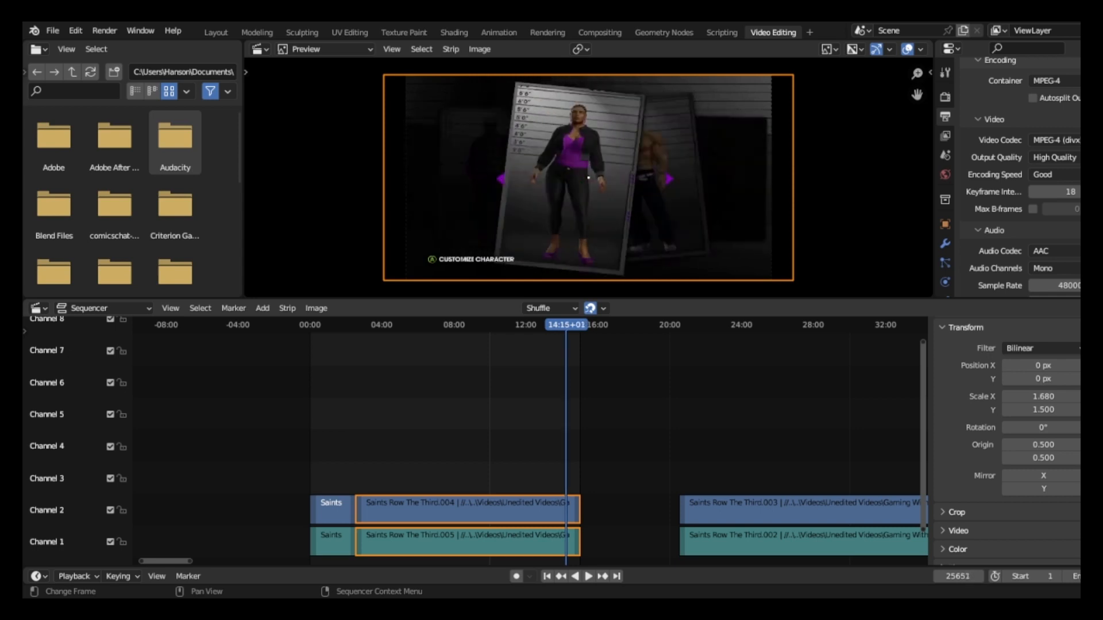
key("Left")
key("Left")
key("Left")
key("Left")
key("Left")
key("Left")
key("Left")
key("Left")
key("Left")
key("Left")
key("Left")
key("Left")
key("Left")
key("Left")
key("Left")
key("Left")
key("Left")
key("Left")
key("Left")
key("Left")
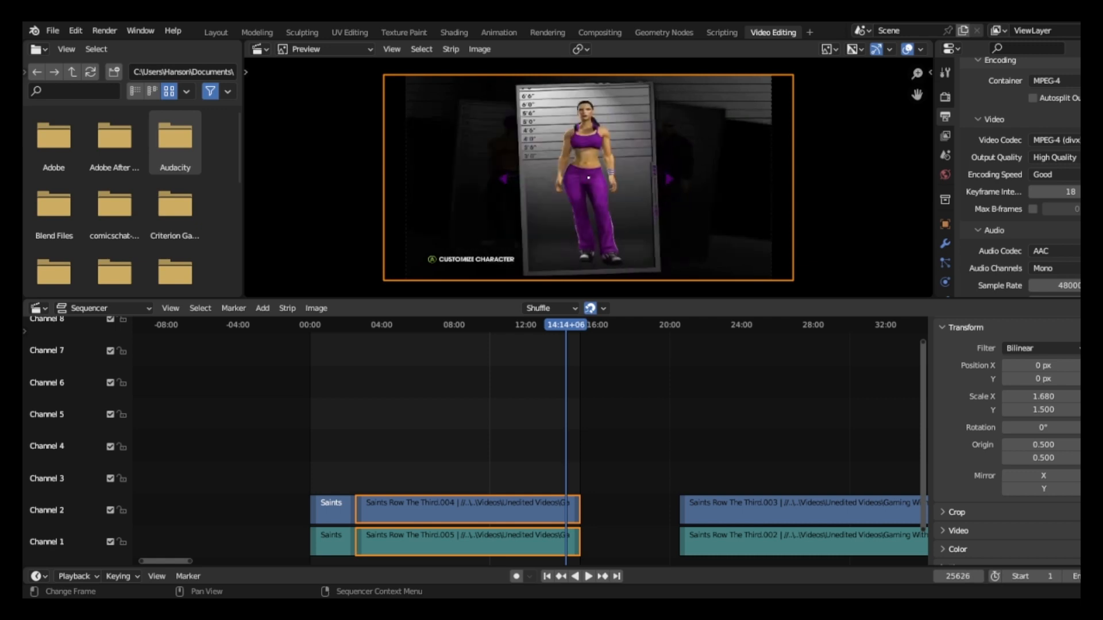
key("Left")
key("Left")
key("Left")
key("Left")
key("Left")
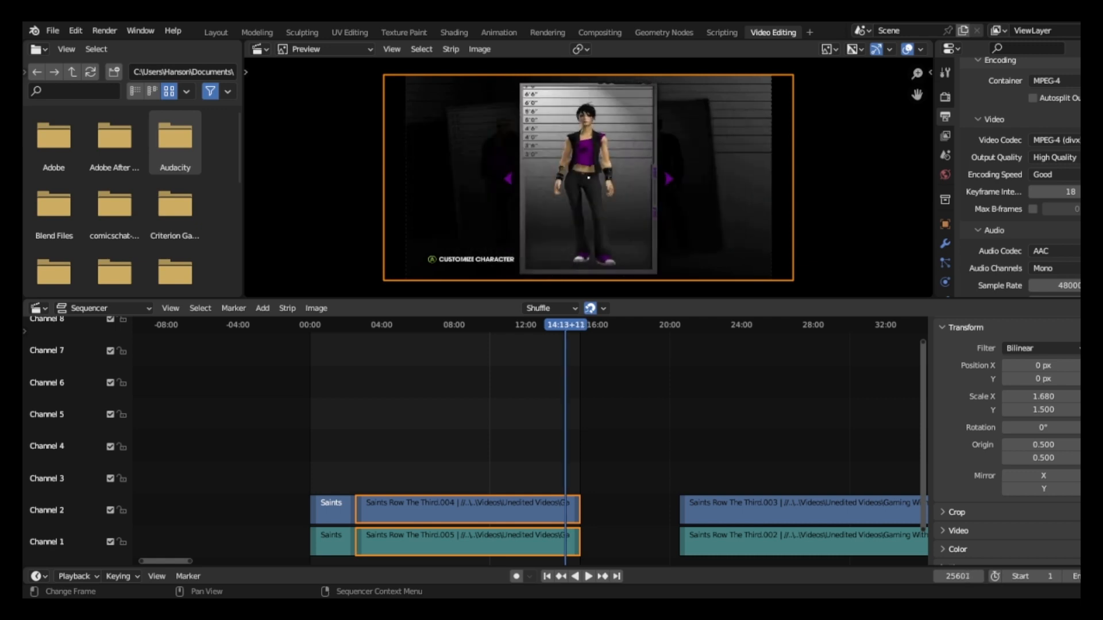
key("Left")
key("Left")
key("Left")
key("Left")
key("Left")
key("Left")
key("Left")
key("Left")
key("Left")
key("Left")
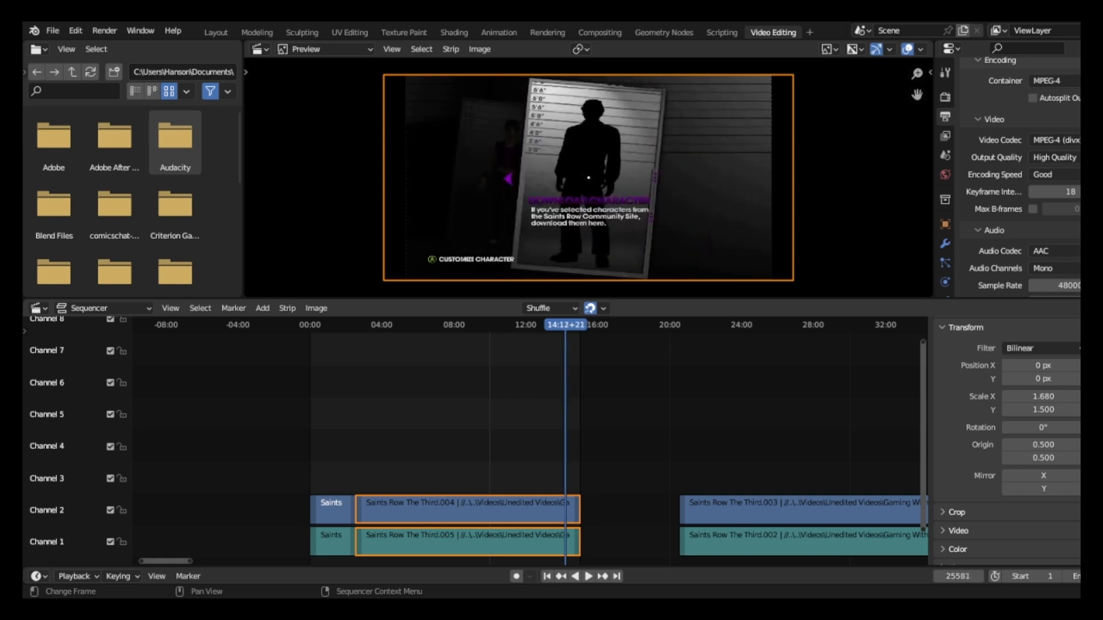
key("Left")
key("Left")
key("Left")
key("Left")
key("Left")
key("Left")
key("Left")
key("Left")
key("Left")
key("Left")
key("Left")
key("Right")
key("Right")
key("Right")
key("Right")
key("Right")
key("Right")
key("Right")
key("Right")
key("Right")
key("Right")
key("Right")
key("Right")
key("Left")
key("Left")
key("Left")
key("Left")
key("Left")
key("Left")
key("Left")
key("Left")
key("Left")
key("Left")
key("Left")
key("Left")
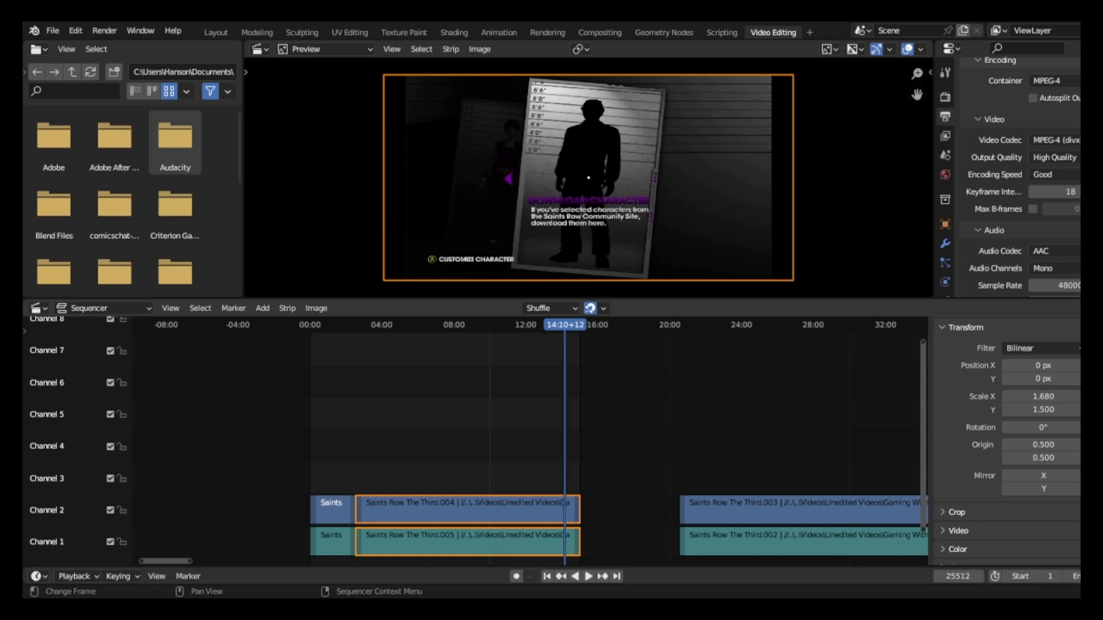
key("Left")
key("Left")
key("Left")
key("Left")
key("Left")
key("Left")
key("Left")
key("Left")
key("Left")
key("Left")
key("Left")
key("Left")
key("Left")
key("Left")
key("Left")
key("Left")
key("Left")
key("Left")
key("Left")
key("Left")
key("Left")
key("Left")
key("Left")
key("Left")
key("Left")
key("Left")
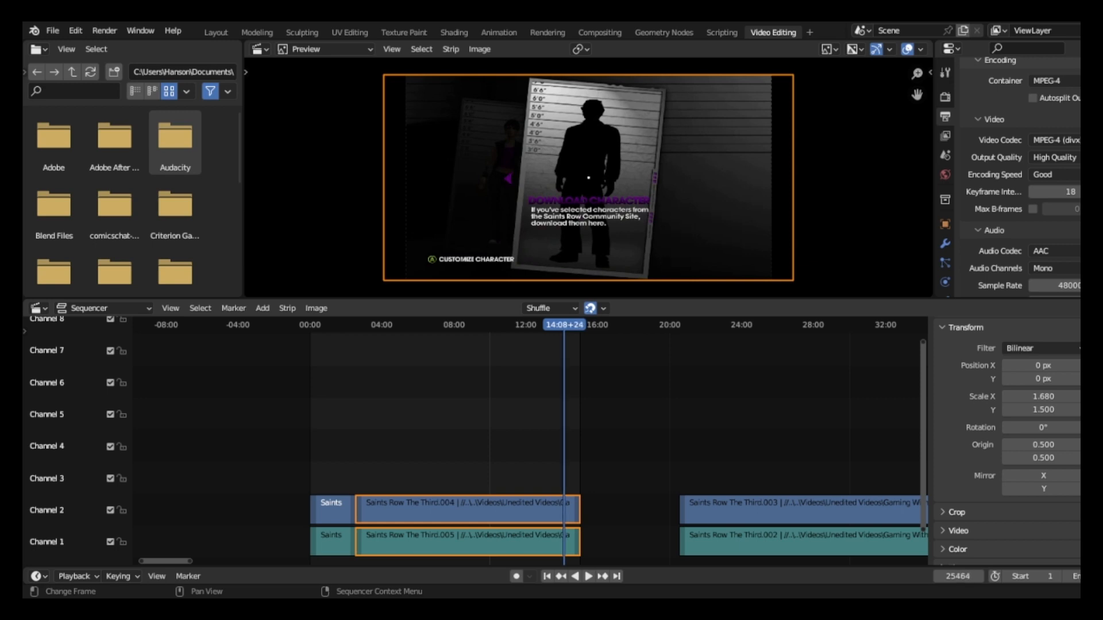
key("Left")
key("Left")
key("Left")
key("Left")
key("Left")
key("Left")
key("Left")
key("Left")
key("Left")
key("Left")
key("Left")
key("Left")
key("Left")
key("Left")
key("Left")
key("Left")
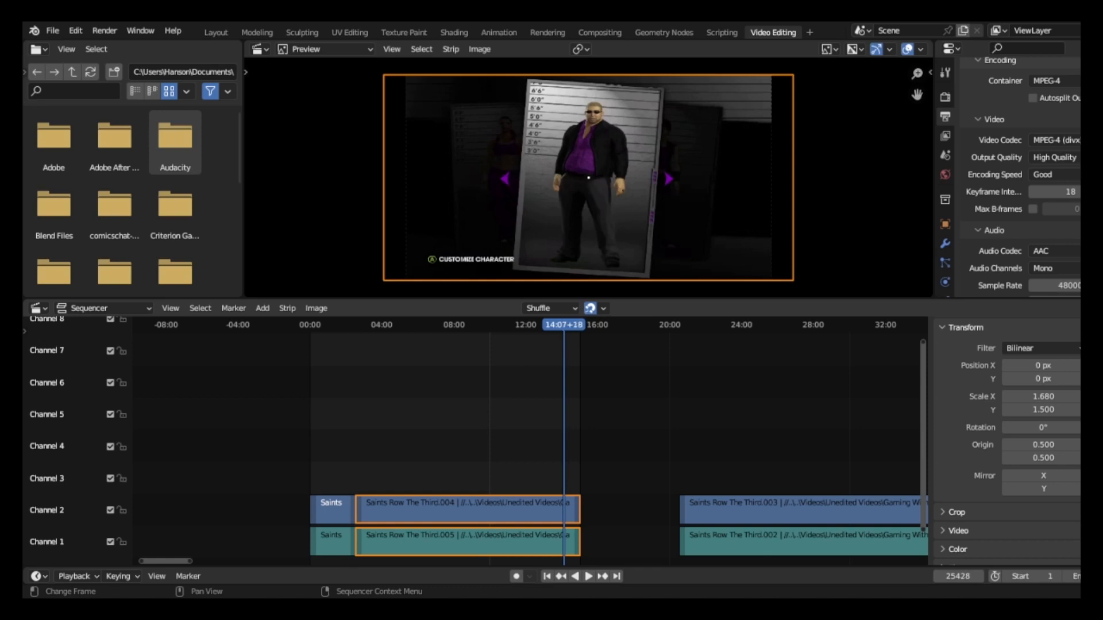
Play the footage in reverse to the Respect screen at 13:44+21, and play forward to pause on the black frame at 13:46+07.
key("shift+ctrl+space")
key("space")
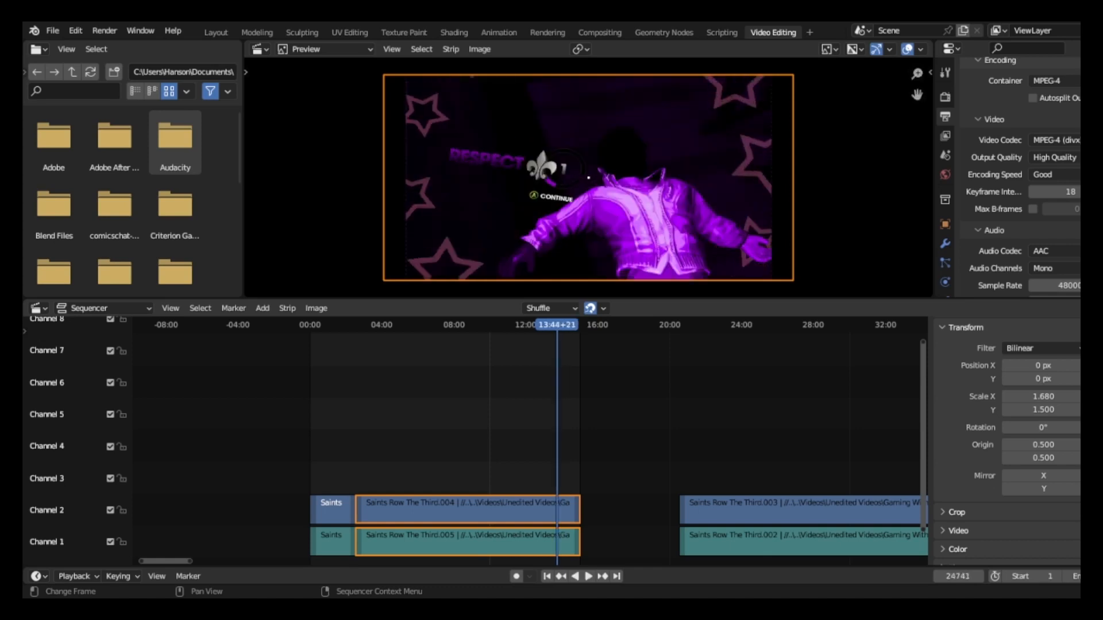
key("space")
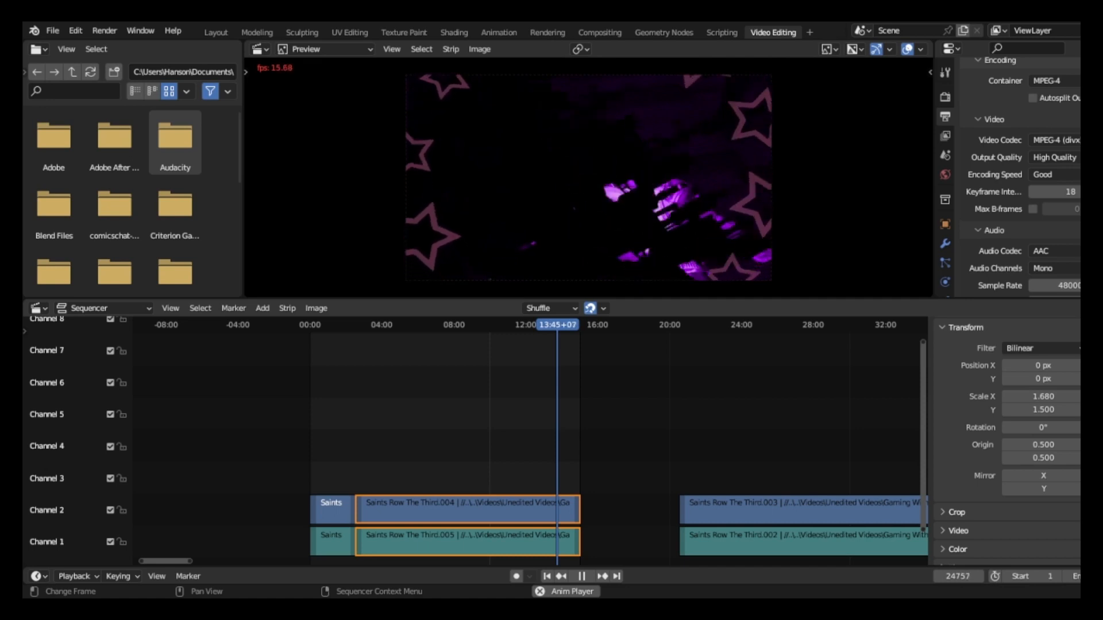
key("space")
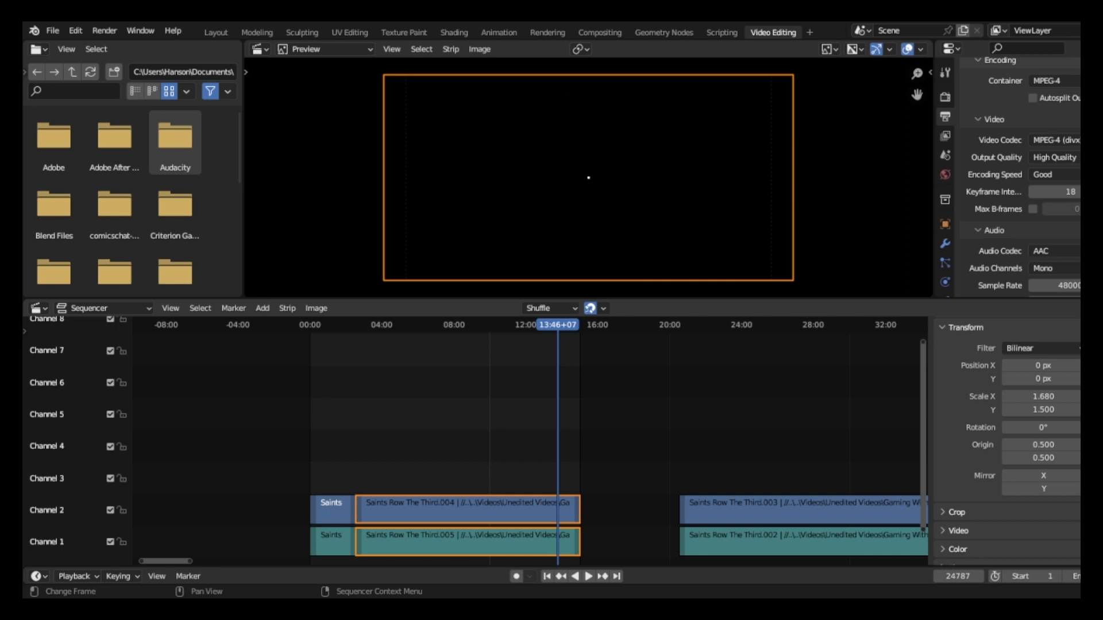
Split the selected video and audio strips at the playhead and delete the part before the cut.
key("k")
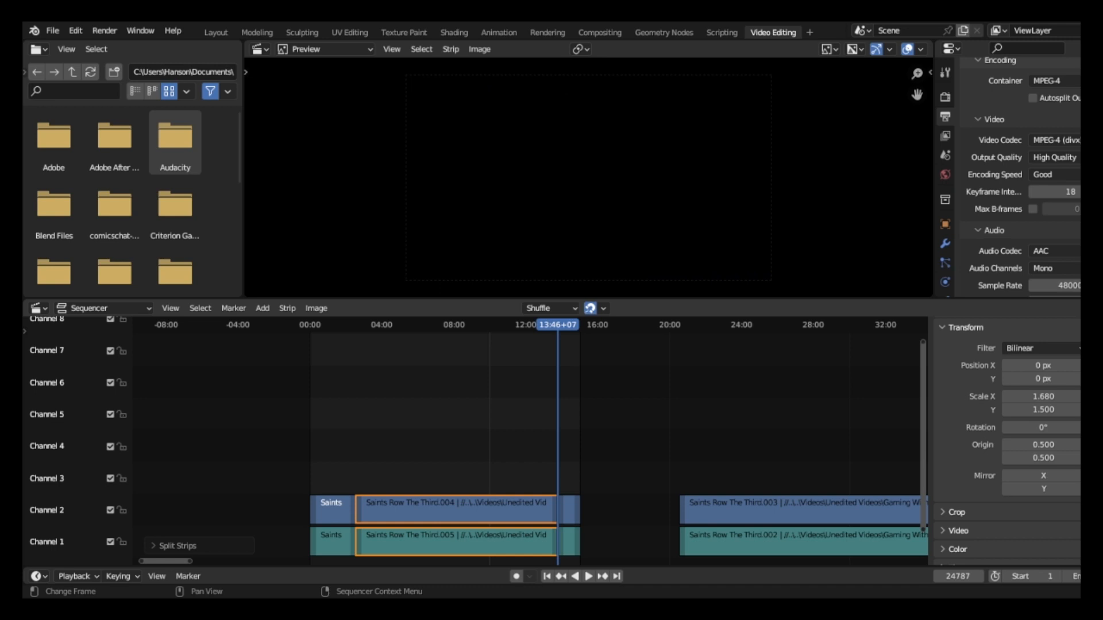
key("Delete")
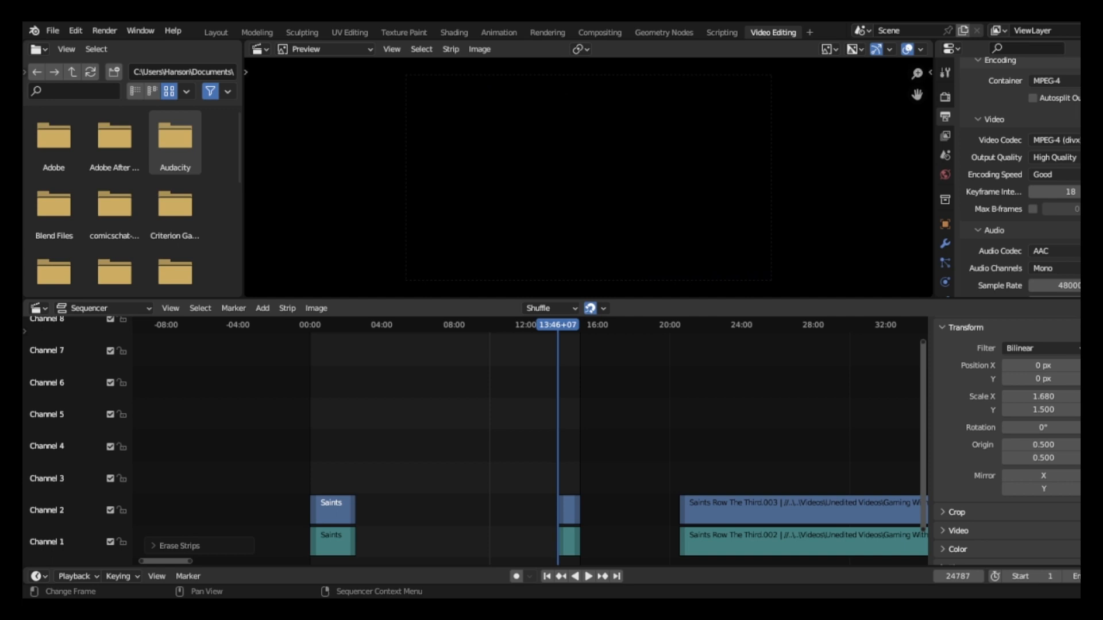
Box-select the short remaining video and audio strips and move them along X to follow directly after the first clip.
key("b")
left_click_drag(540, 478, 573, 549)
left_click_drag(573, 550, 576, 551)
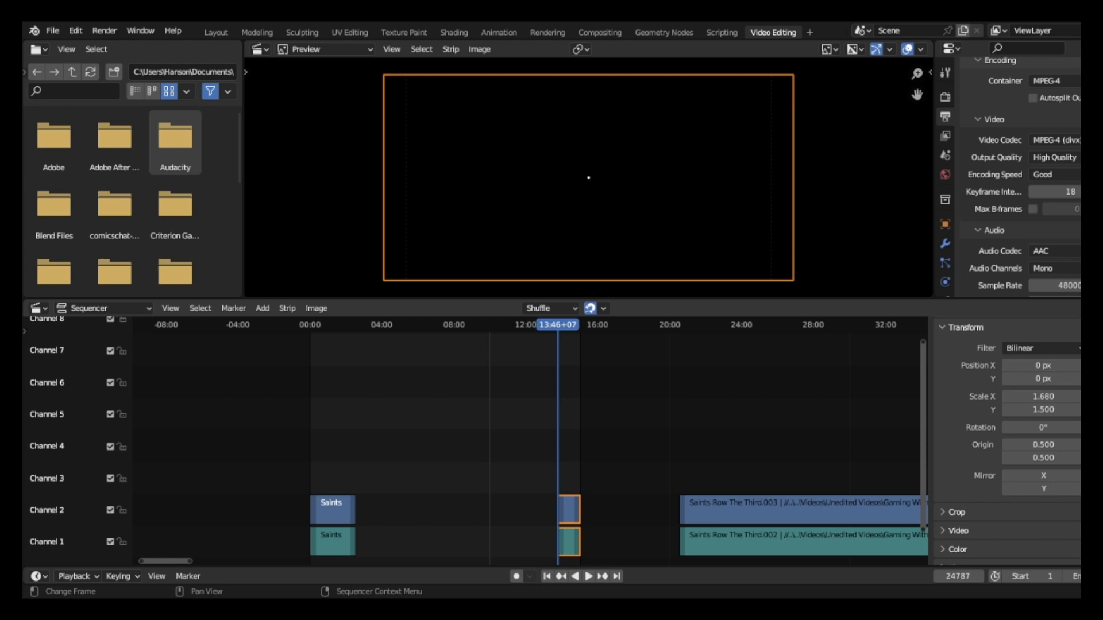
key("g")
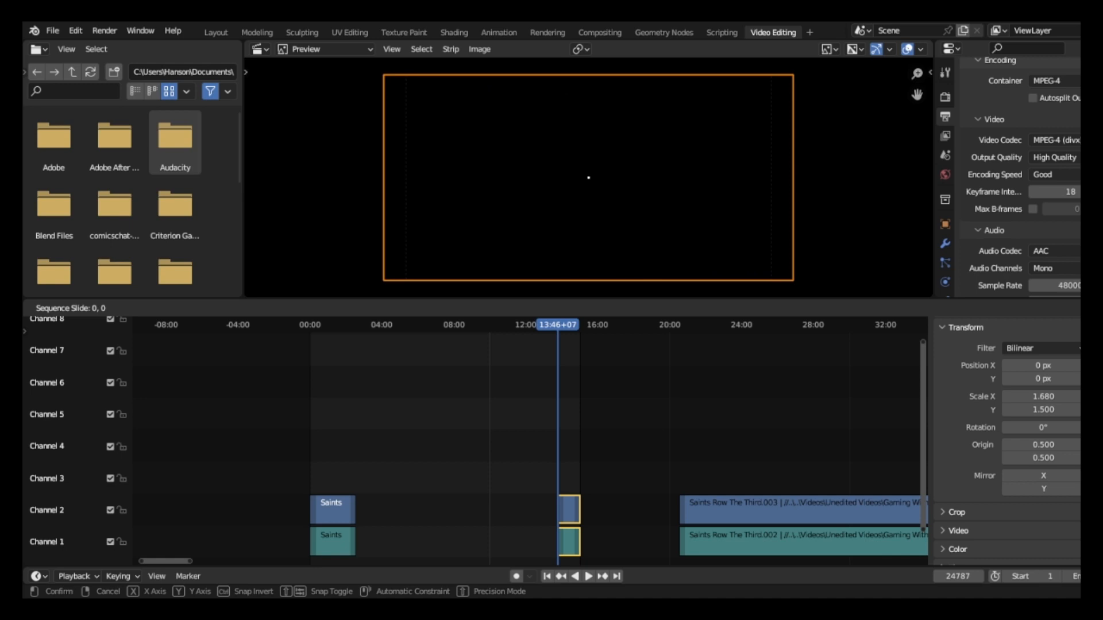
key("x")
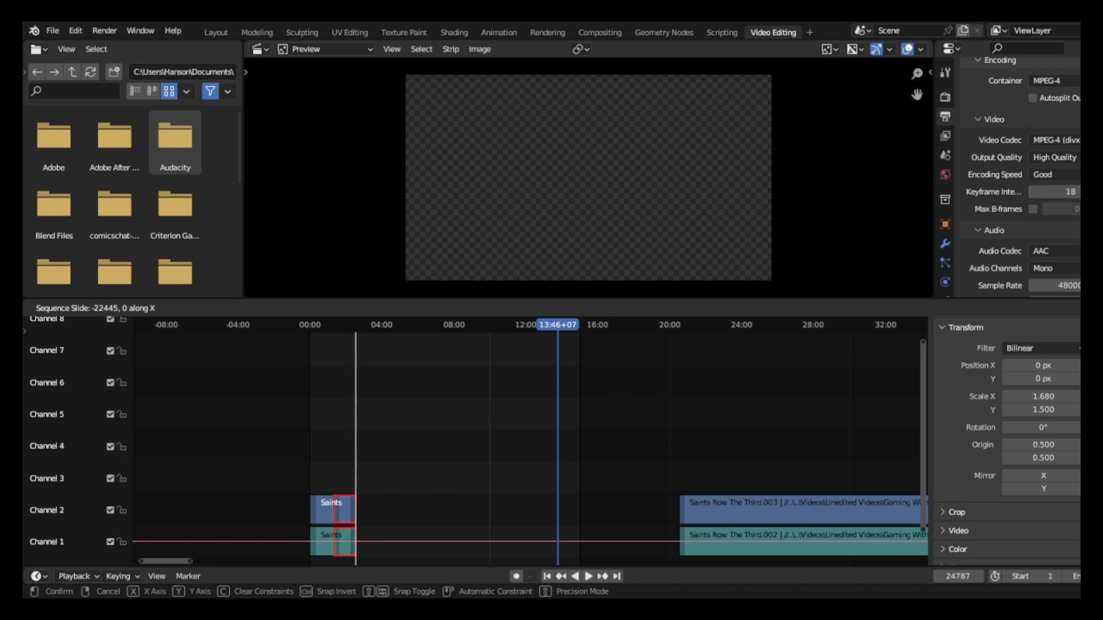
key("Return")
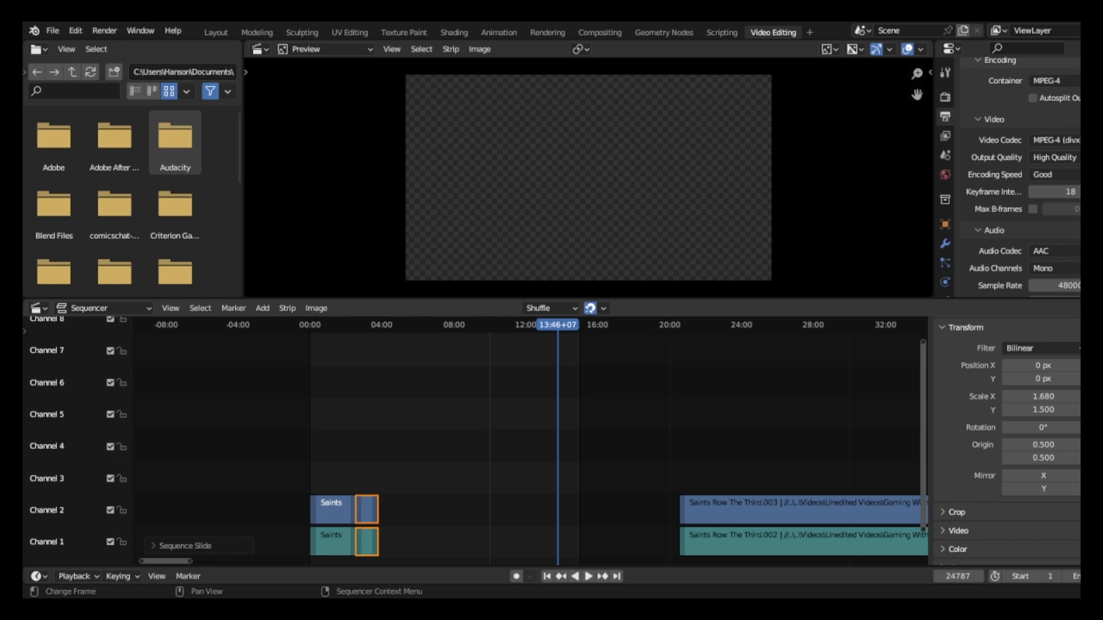
Play the edit across the new join from about 02:17 and pause at 02:40+12 on the city loading screen.
key("space")
left_click_drag(558, 325, 351, 325)
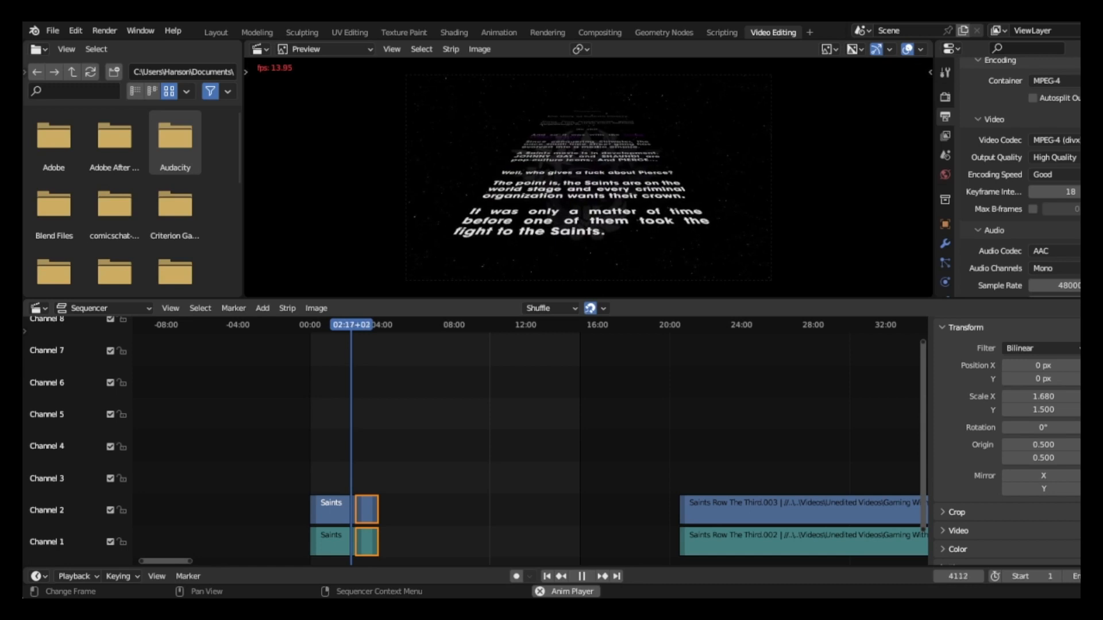
key("space")
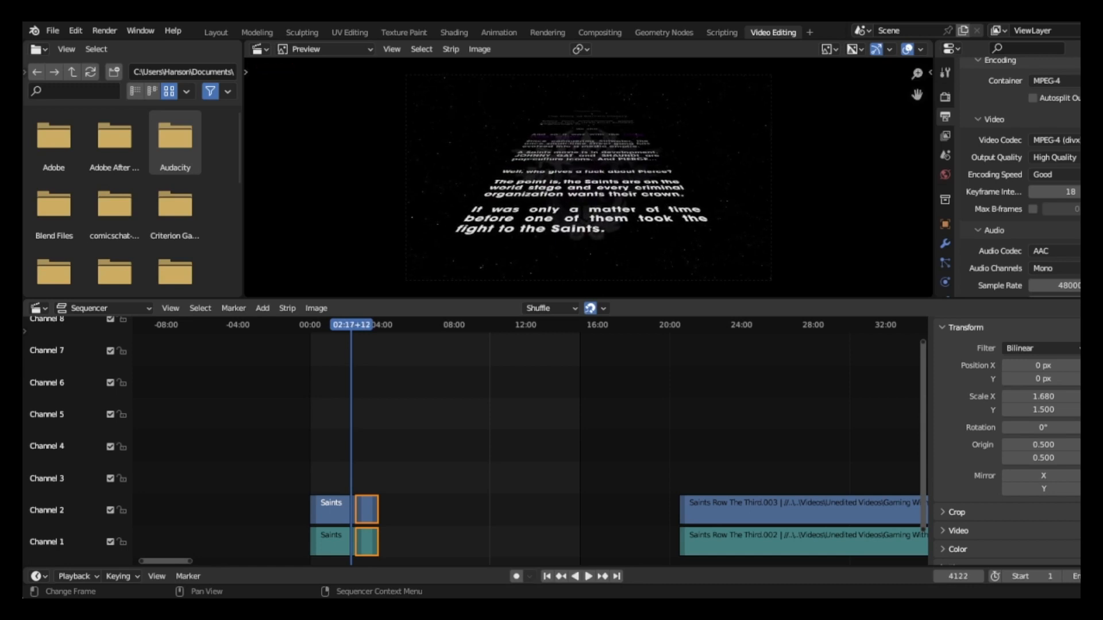
key("space")
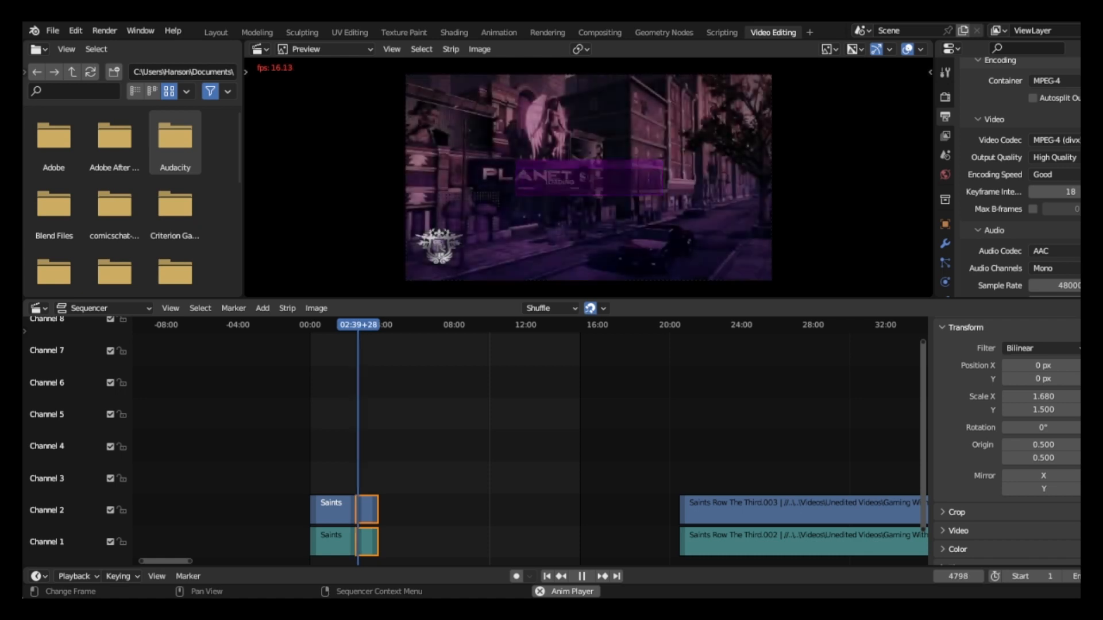
key("space")
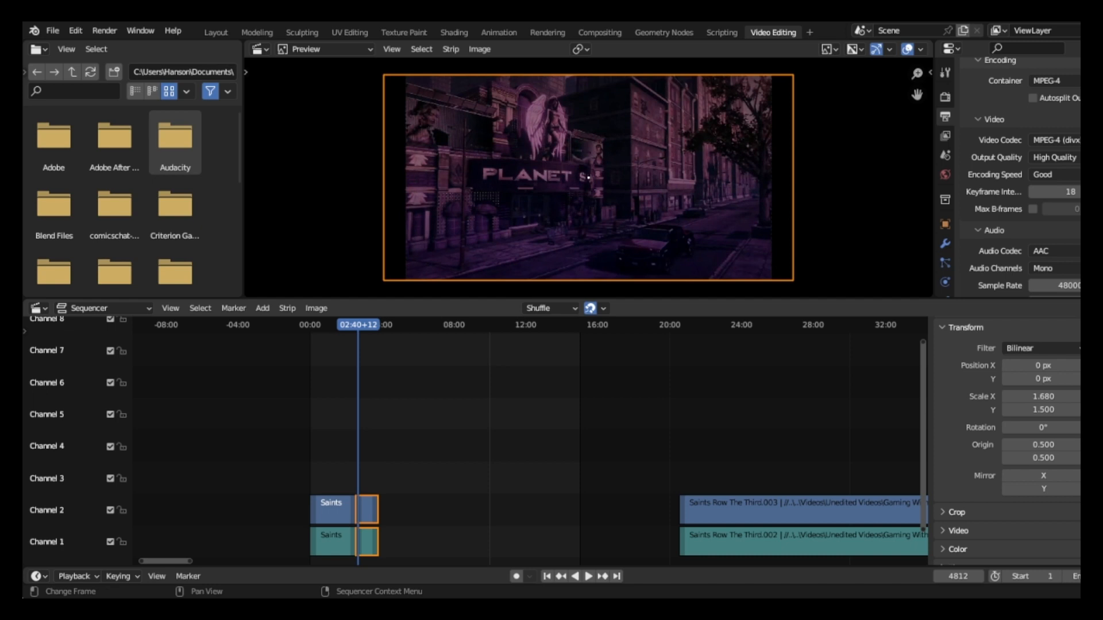
Find the frame at 02:40+00 where the loading banner is gone and split the moved video and audio strips there.
key("Left")
key("Left")
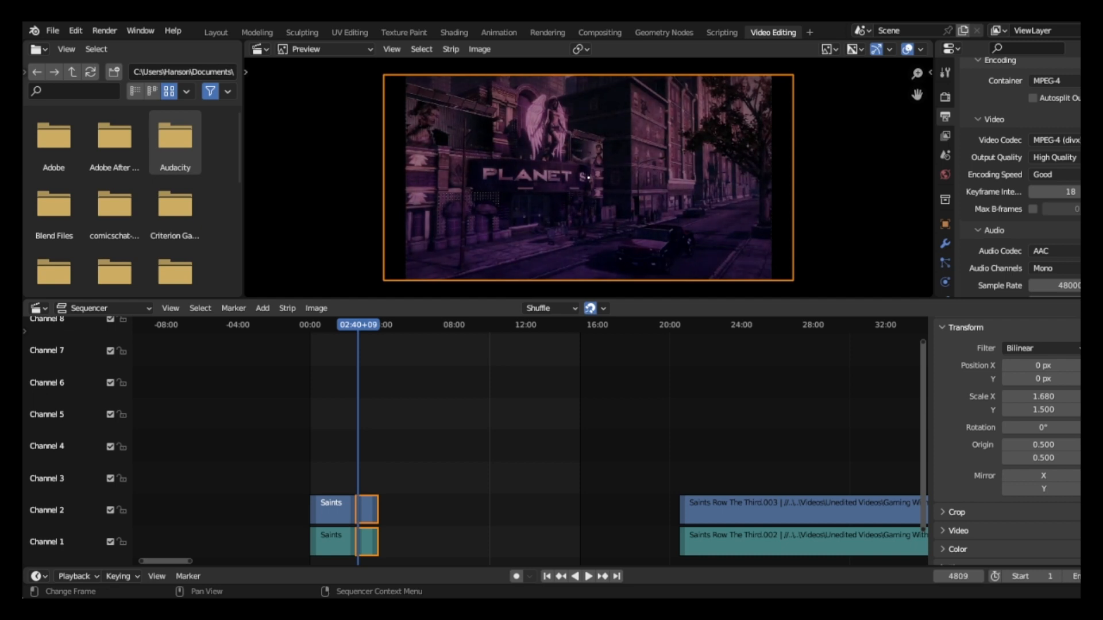
key("Left")
key("Left")
key("Left")
key("Left")
key("Left")
key("Left")
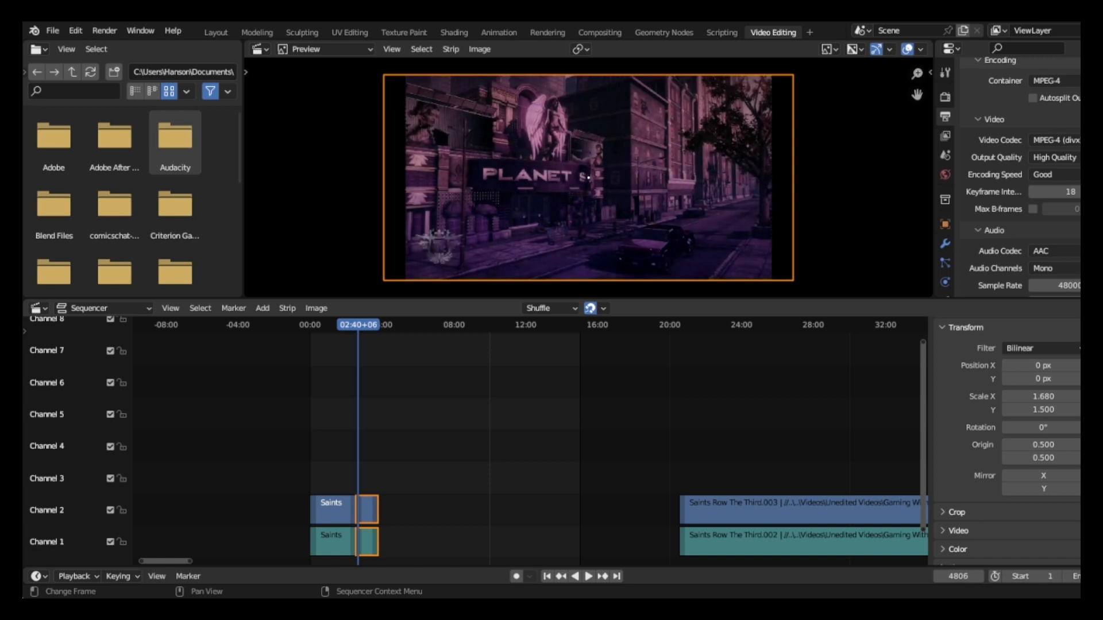
key("Left")
key("Left")
key("Left")
key("Left")
key("Left")
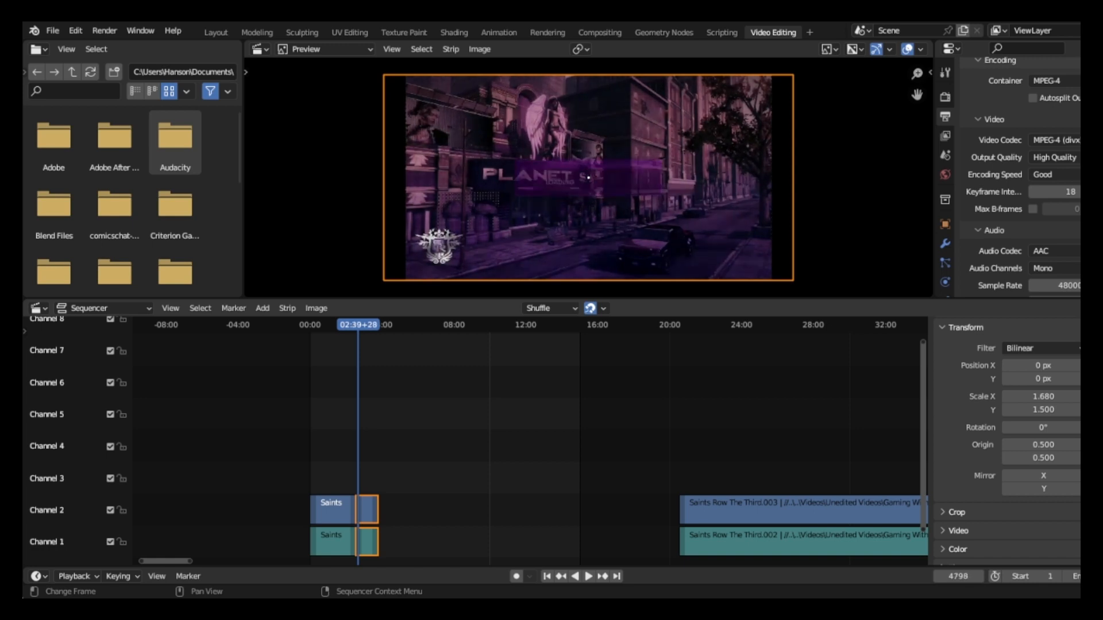
key("Right")
key("Right")
key("Right")
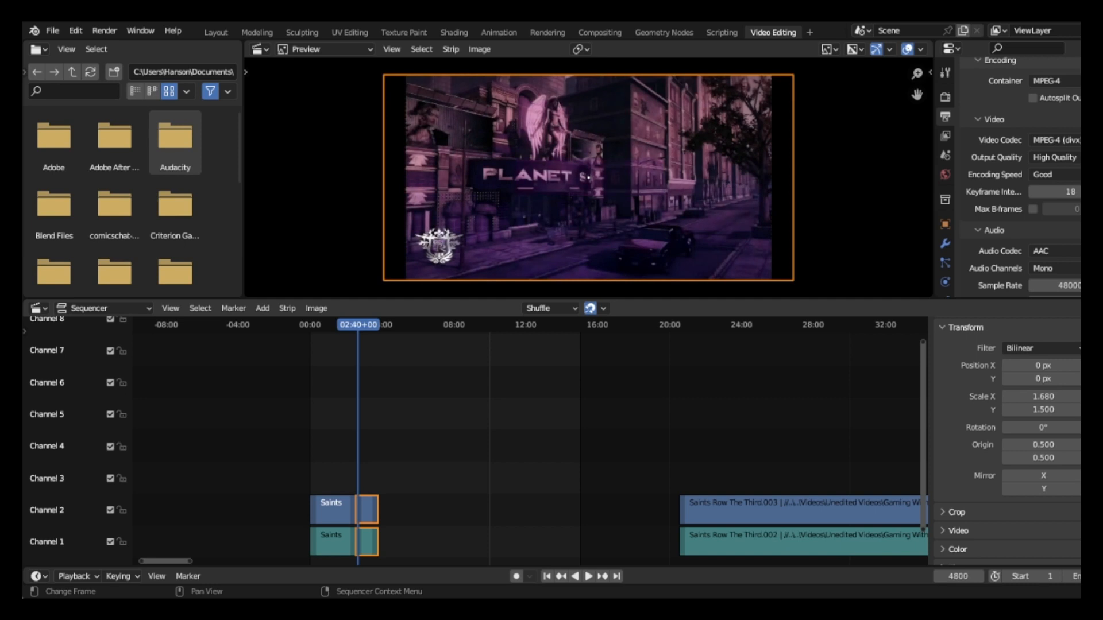
key("Left")
key("Left")
key("Left")
key("Left")
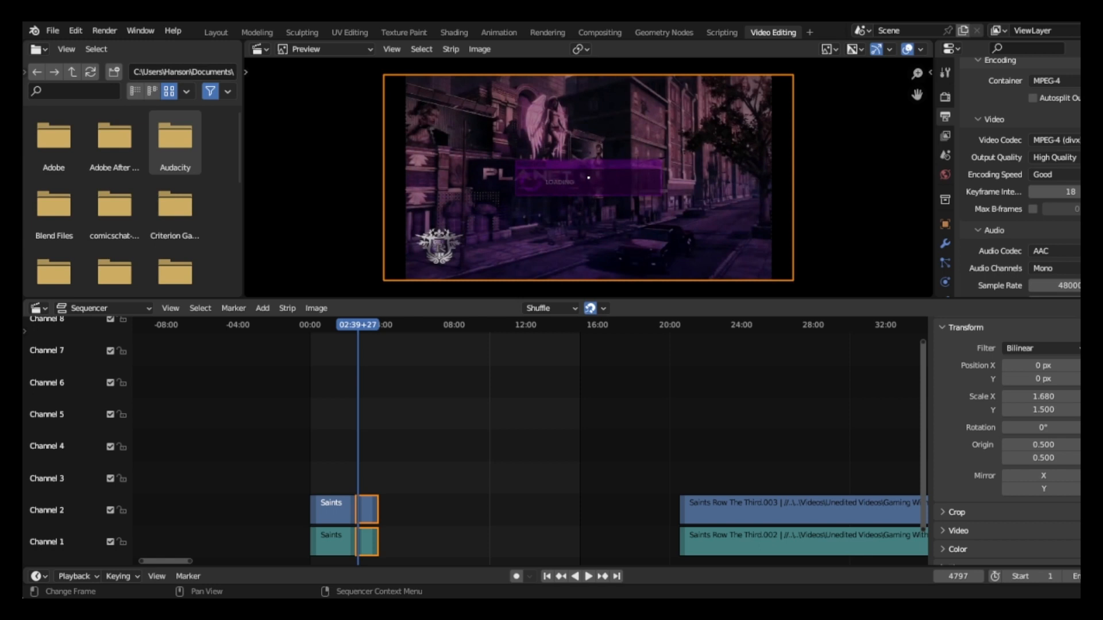
key("Right")
key("Right")
key("Right")
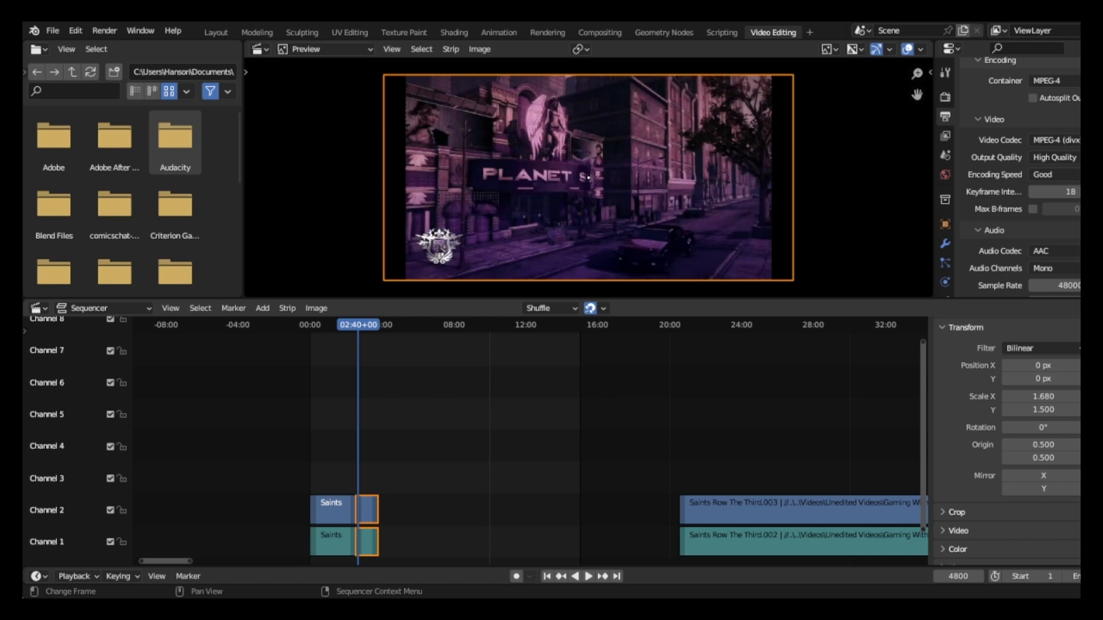
key("k")
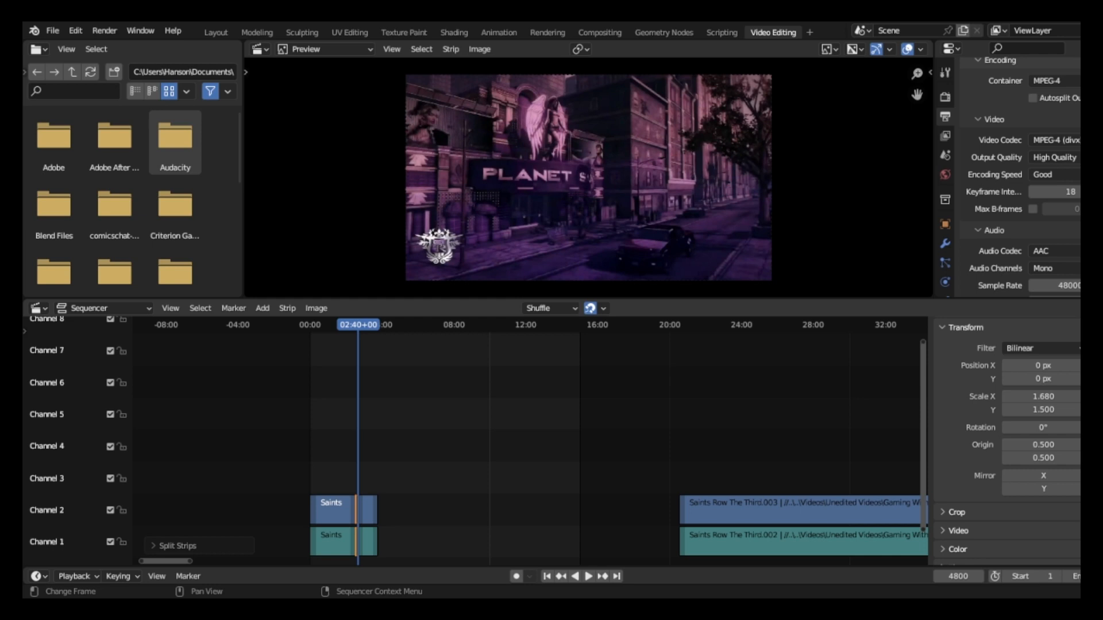
Delete the split-off loading-screen pieces and move the short remaining video and audio strips along X to close the gap.
key("Delete")
left_click_drag(365, 471, 386, 543)
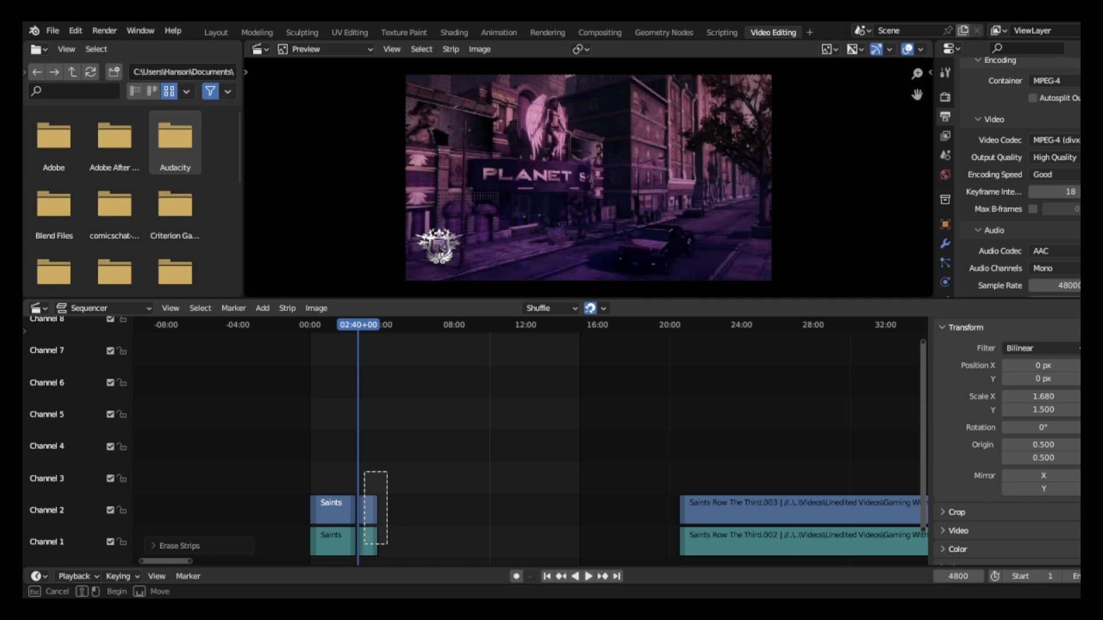
left_click_drag(387, 543, 387, 543)
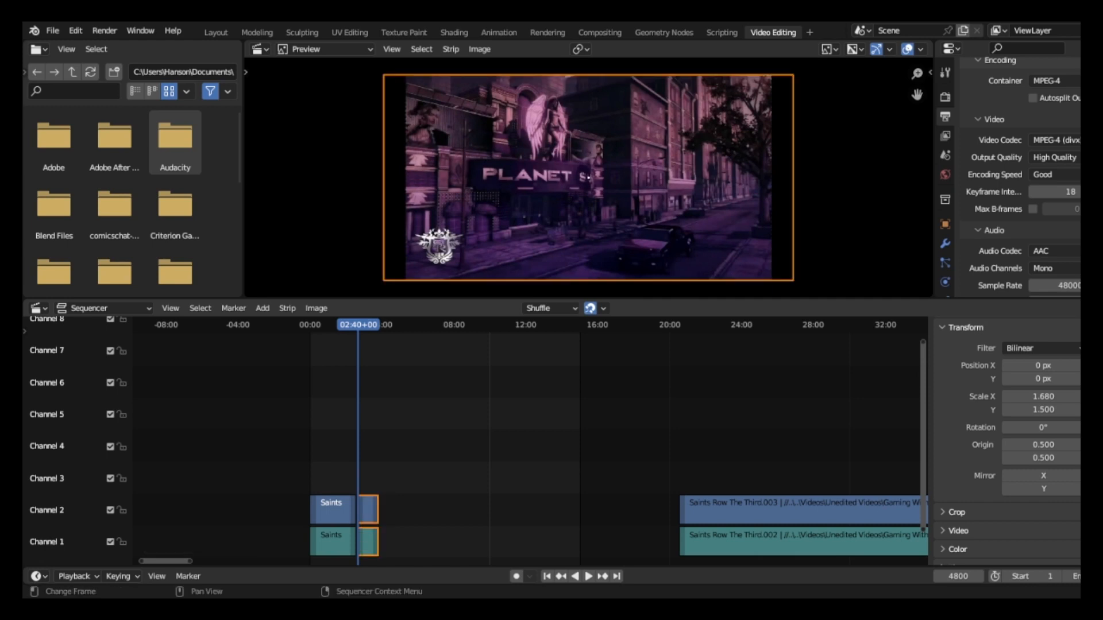
key("g")
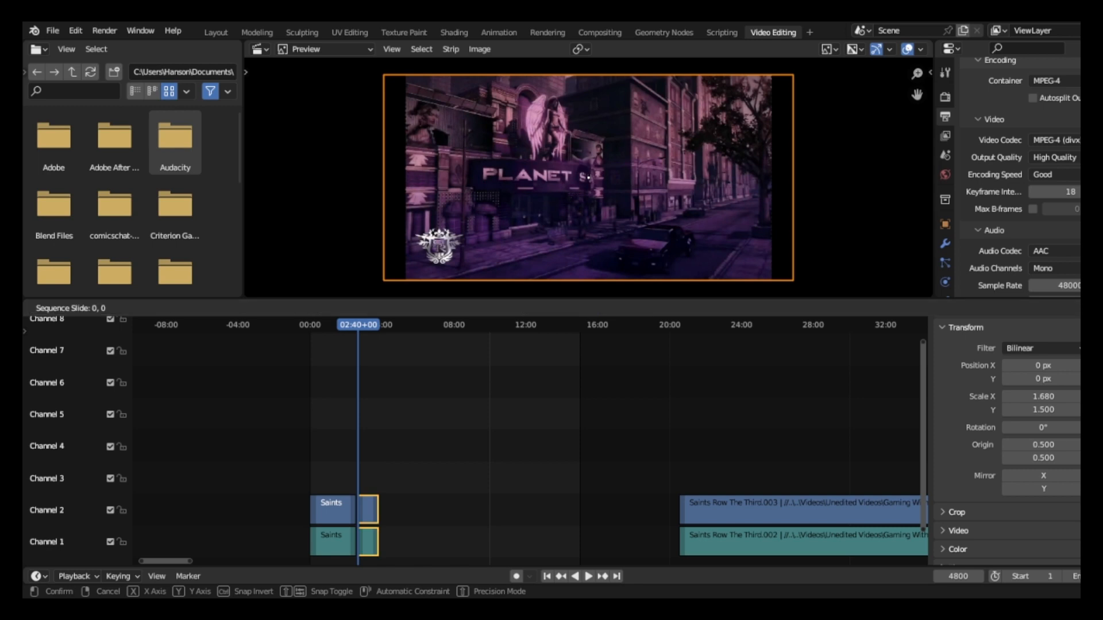
key("x")
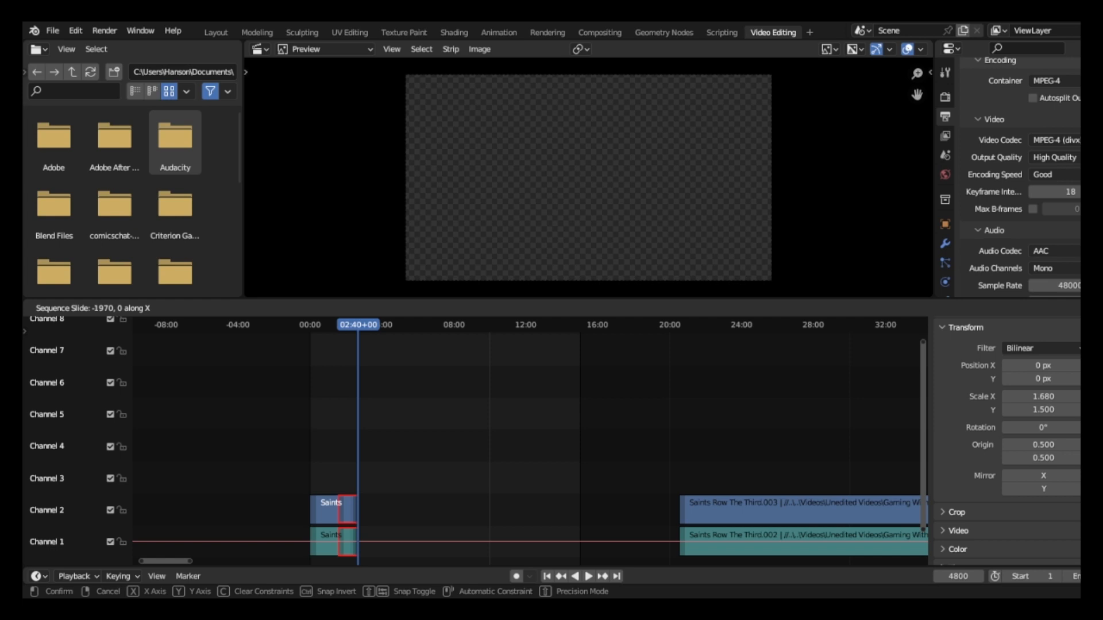
key("Return")
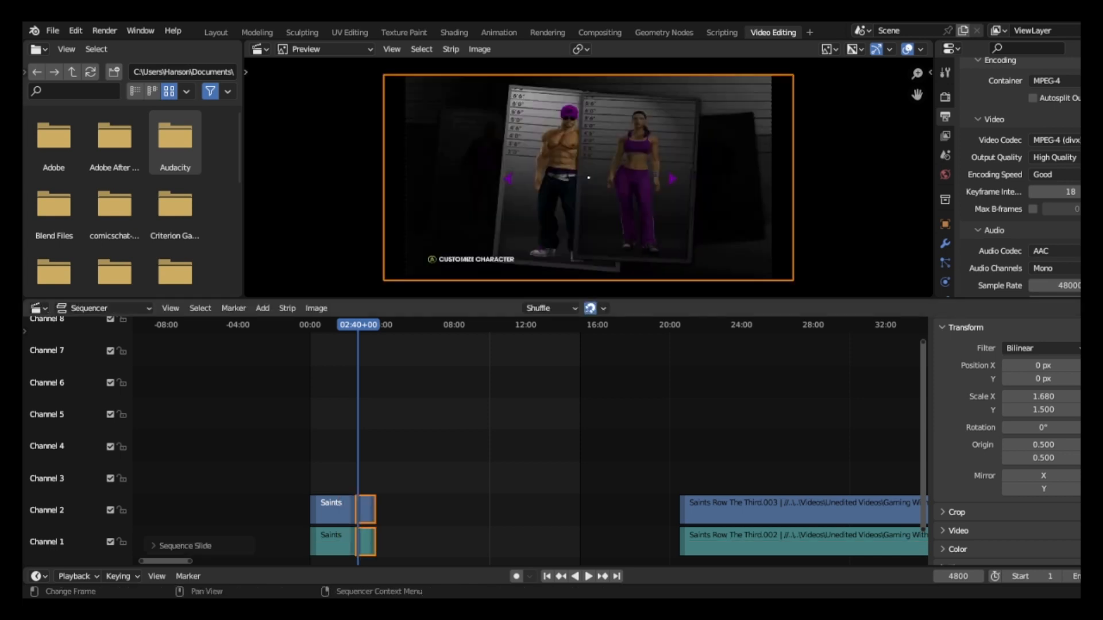
Play the edit across the new join from 02:26+04 and pause at 02:51+06.
left_click_drag(365, 325, 353, 325)
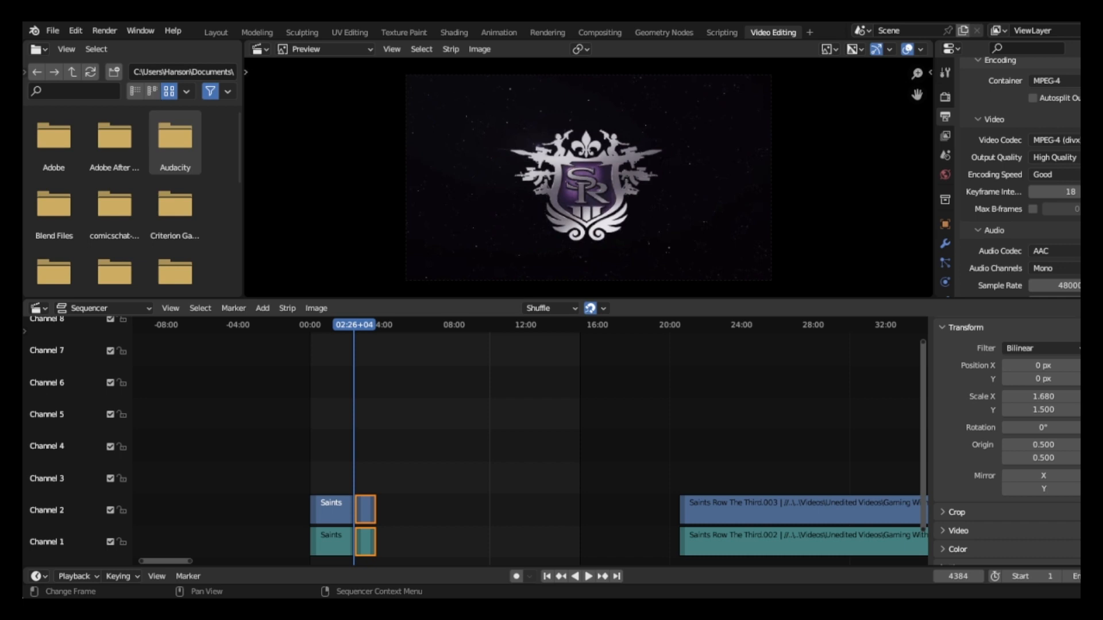
key("space")
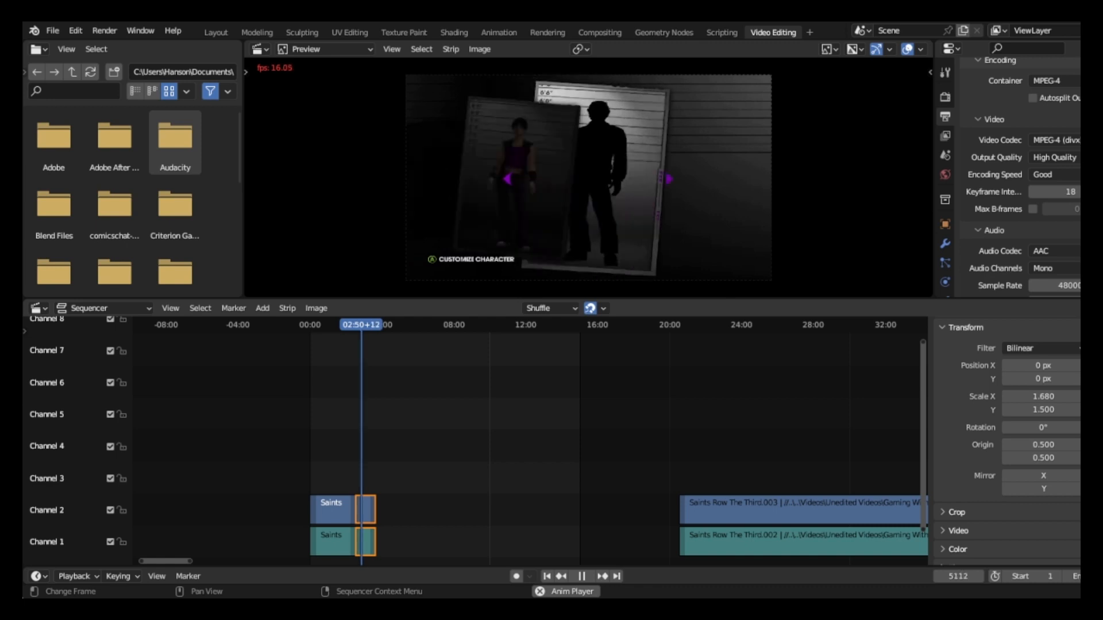
key("space")
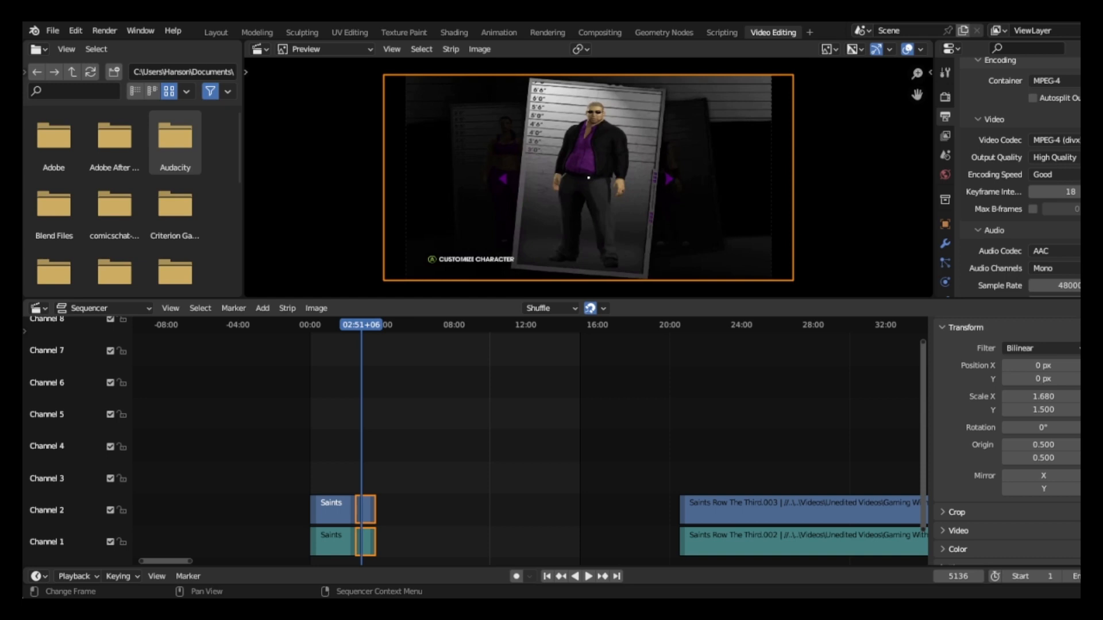
Add a Speed Control effect strip to the short moved video strip only.
left_click(368, 510)
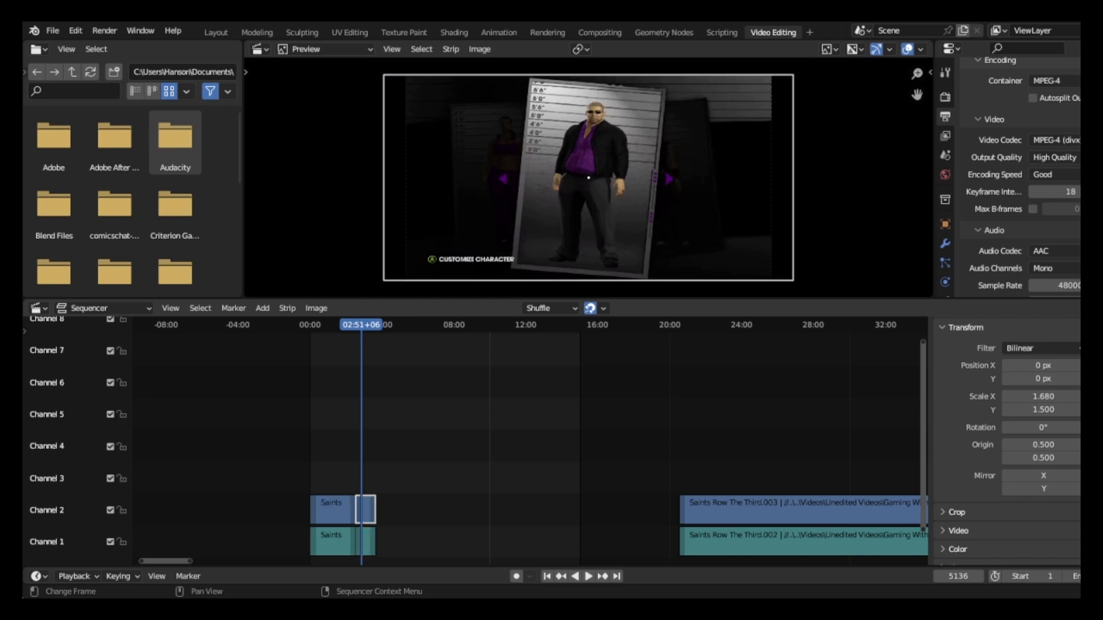
scroll(1022, 178, "up", 6)
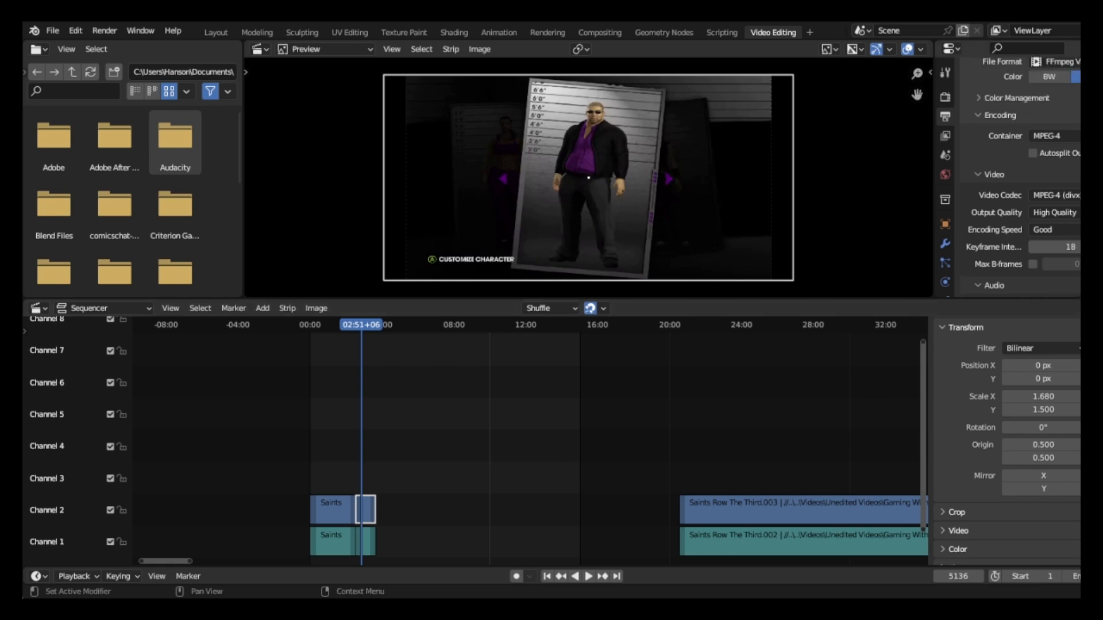
scroll(1022, 178, "up", 5)
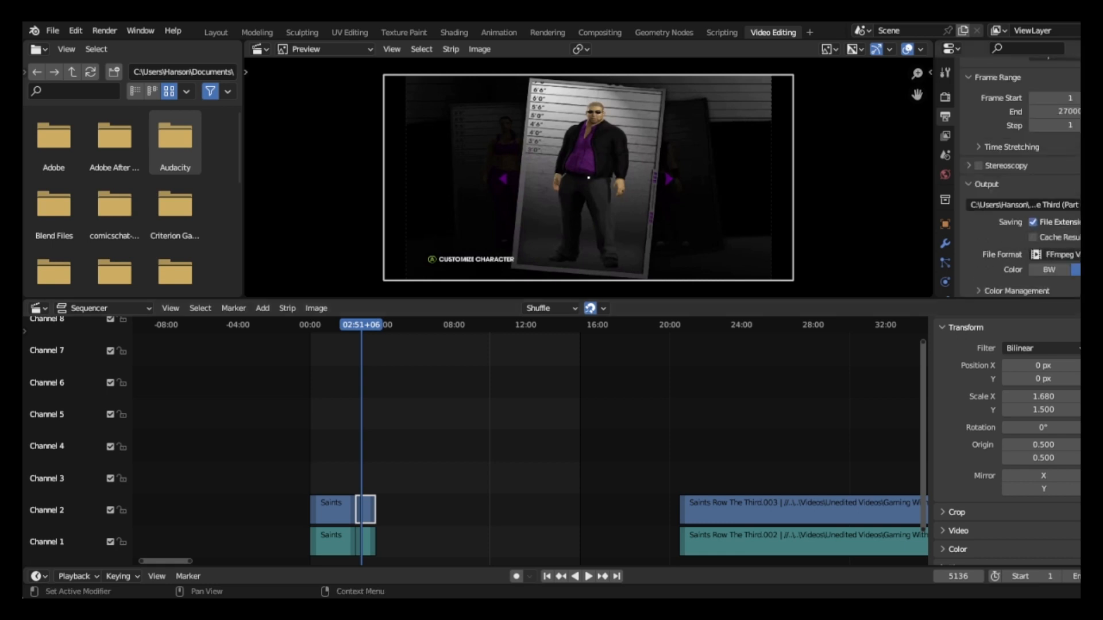
scroll(1022, 178, "up", 1)
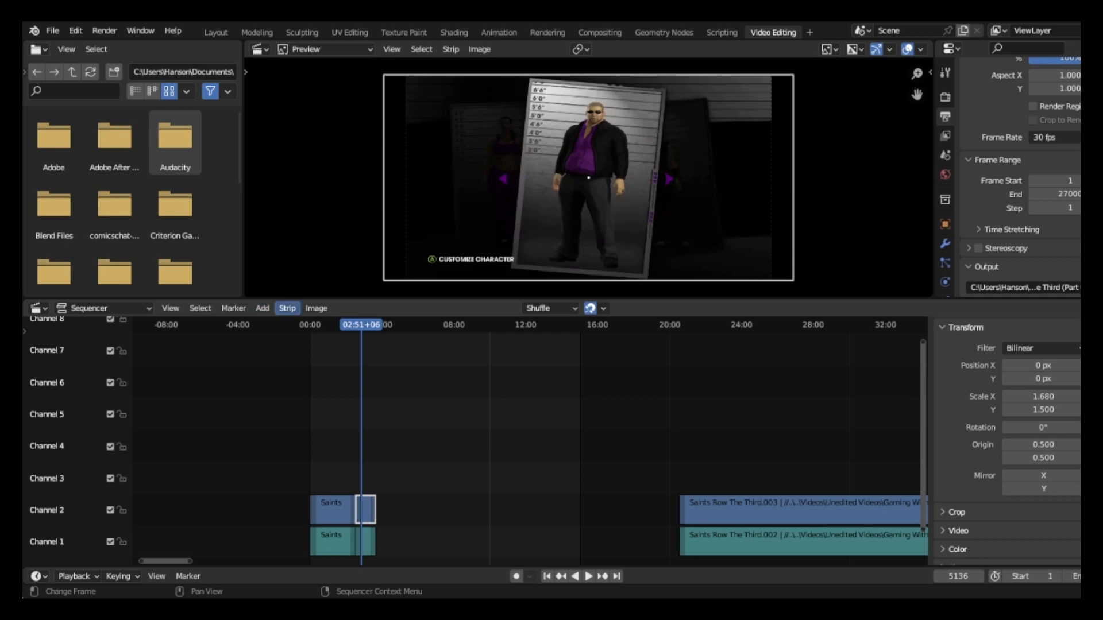
left_click(262, 308)
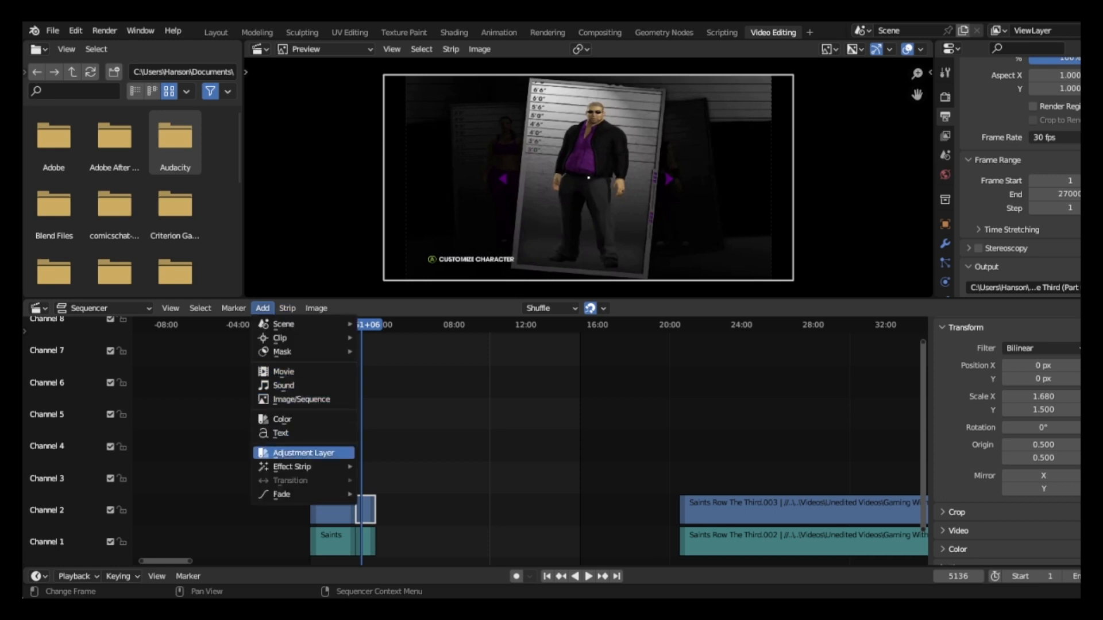
mouse_move(292, 466)
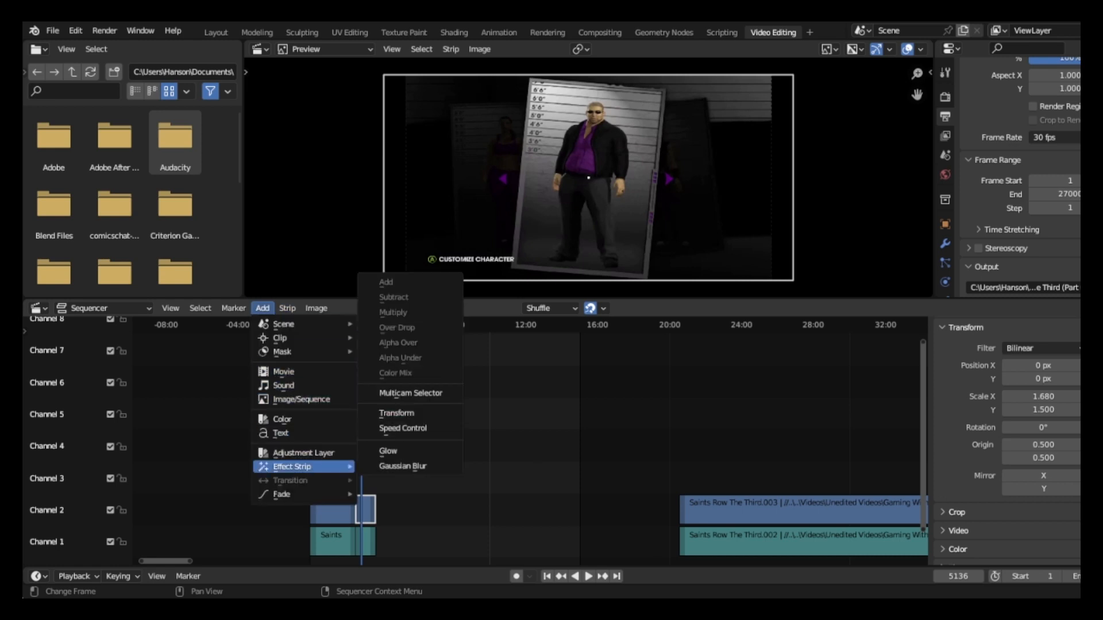
left_click(402, 428)
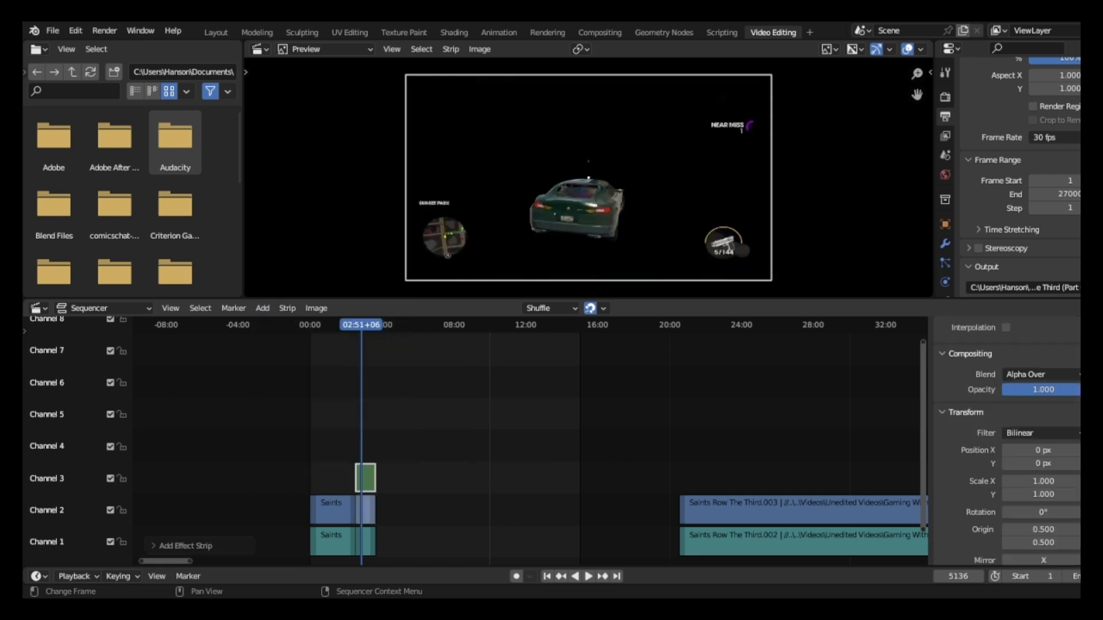
Preview the clip with the Speed Control effect and bring the playhead back to 02:30+22 at the join.
key("space")
left_click_drag(361, 325, 355, 325)
key("space")
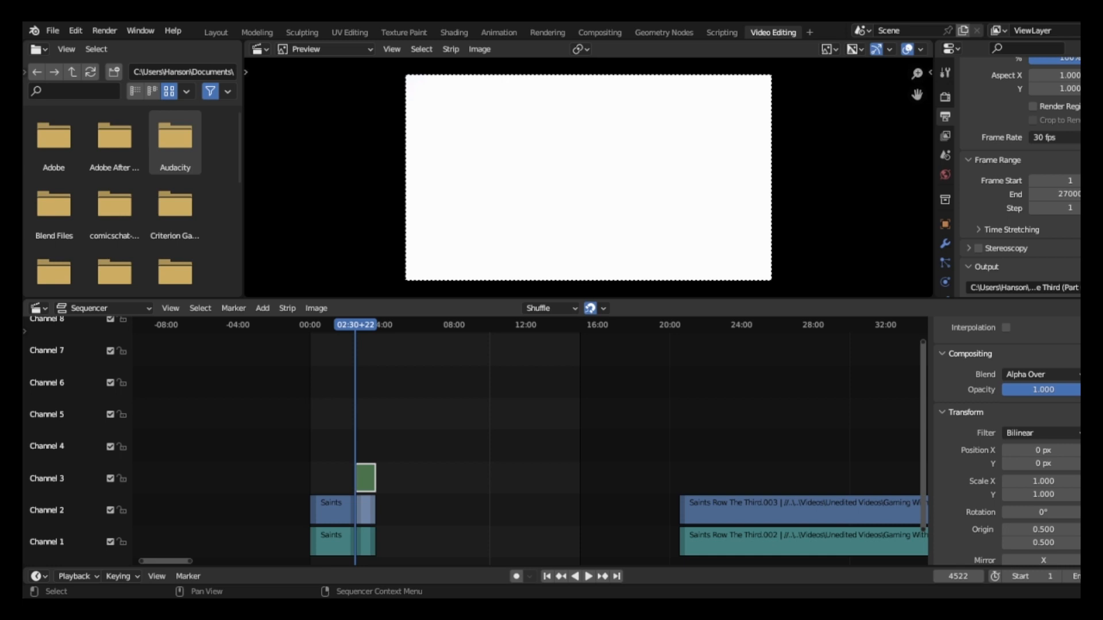
Delete all strips from the sequencer and add the movie Saints Row The Third.mp4 again at the playhead.
key("a")
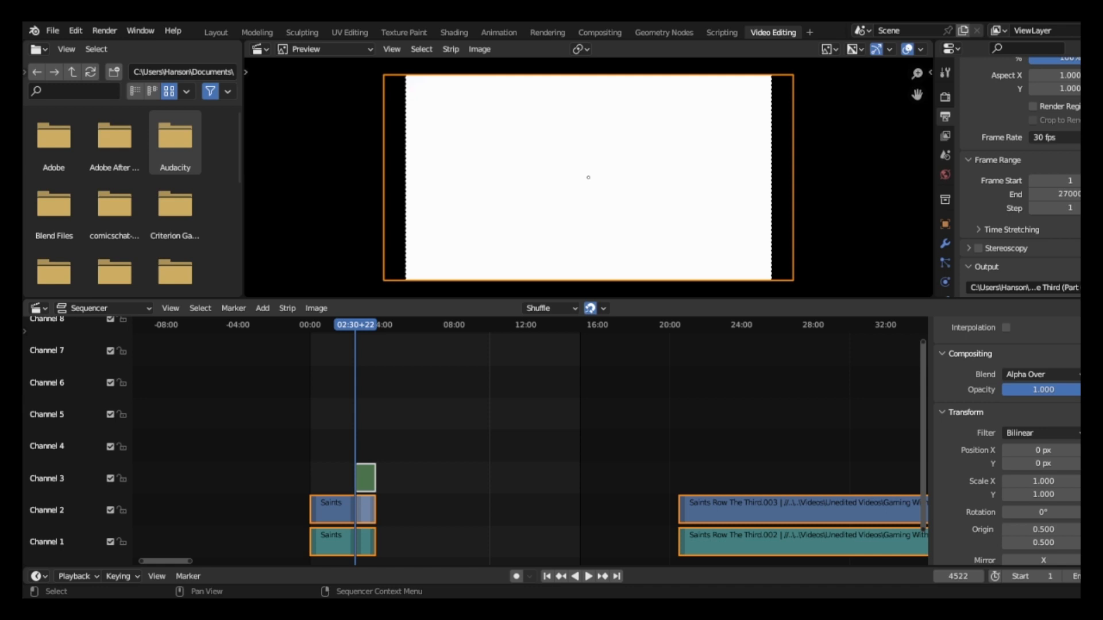
key("Delete")
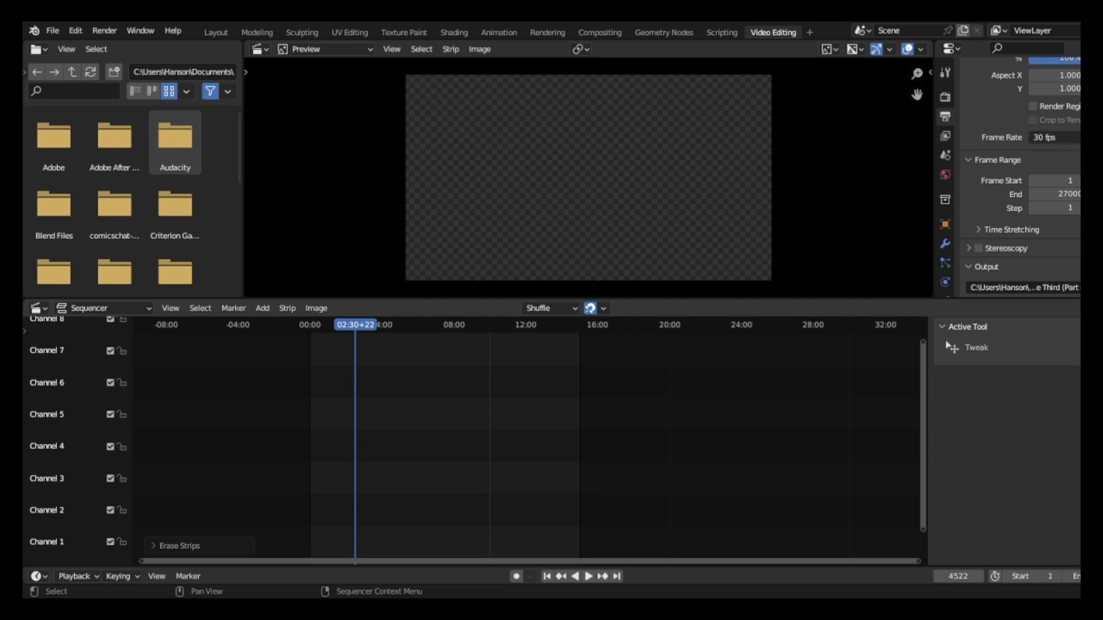
left_click(263, 308)
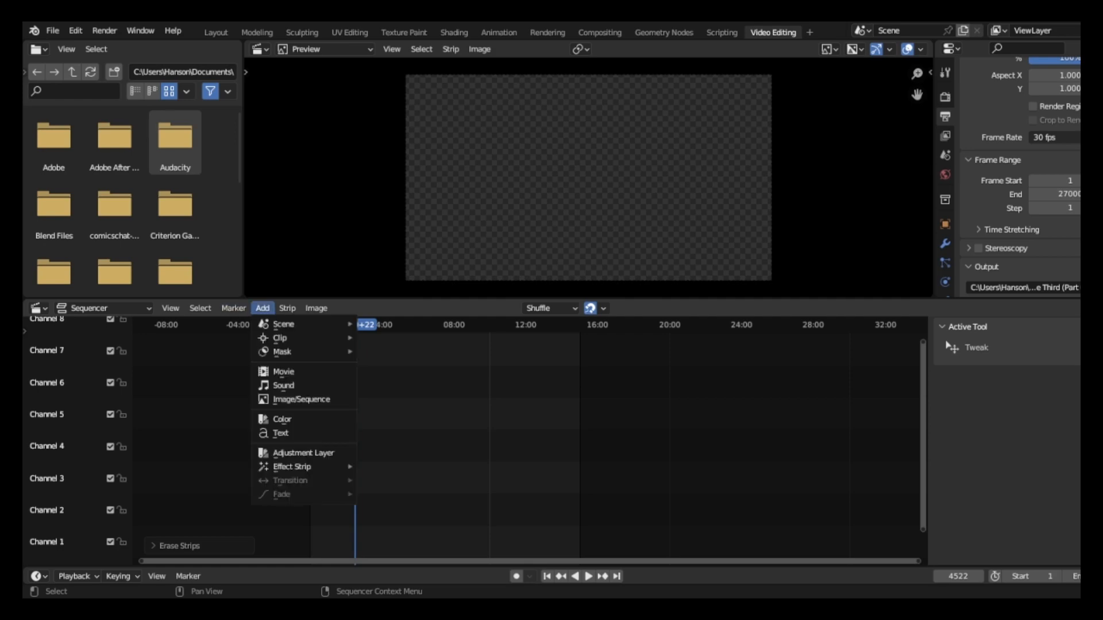
left_click(284, 372)
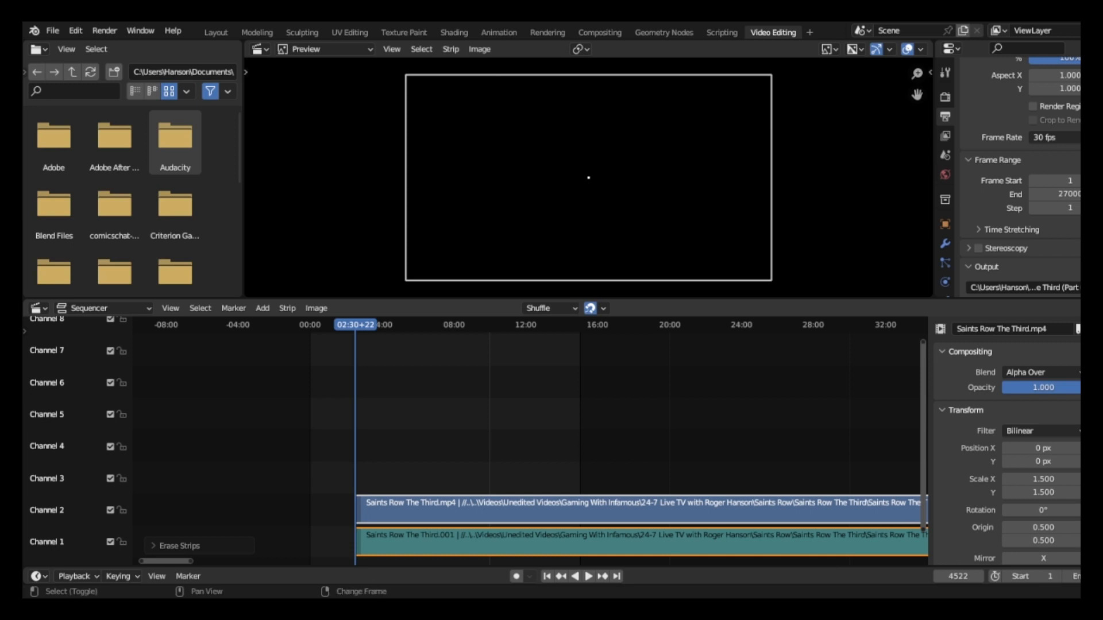
Delete the newly added movie strips and re-add Saints Row The Third.mp4 starting at frame 1.
key("shift+Left")
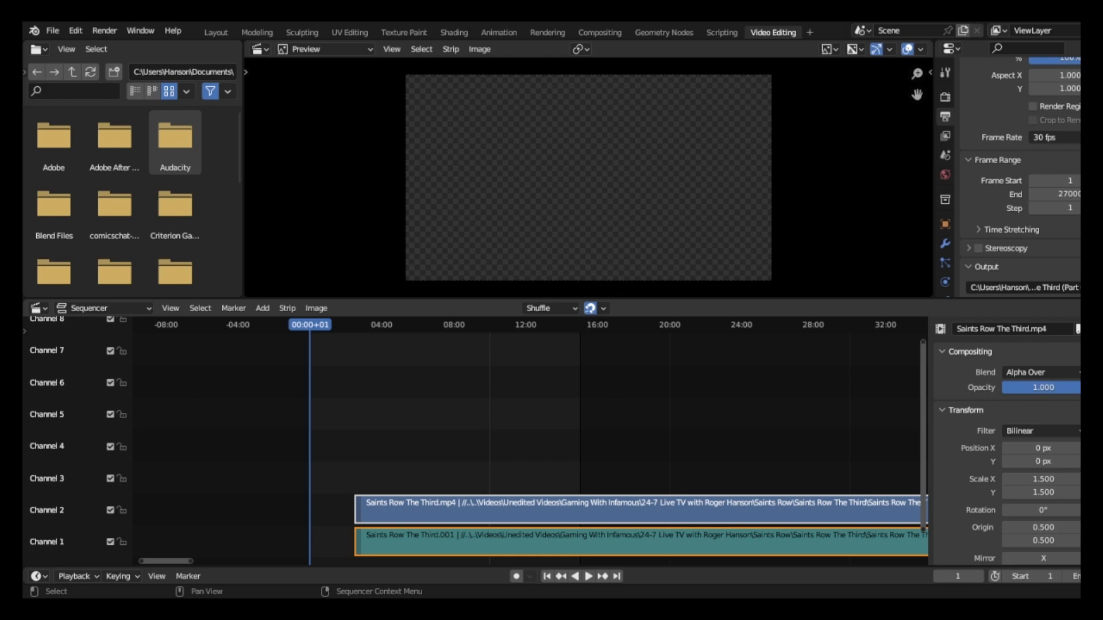
key("Delete")
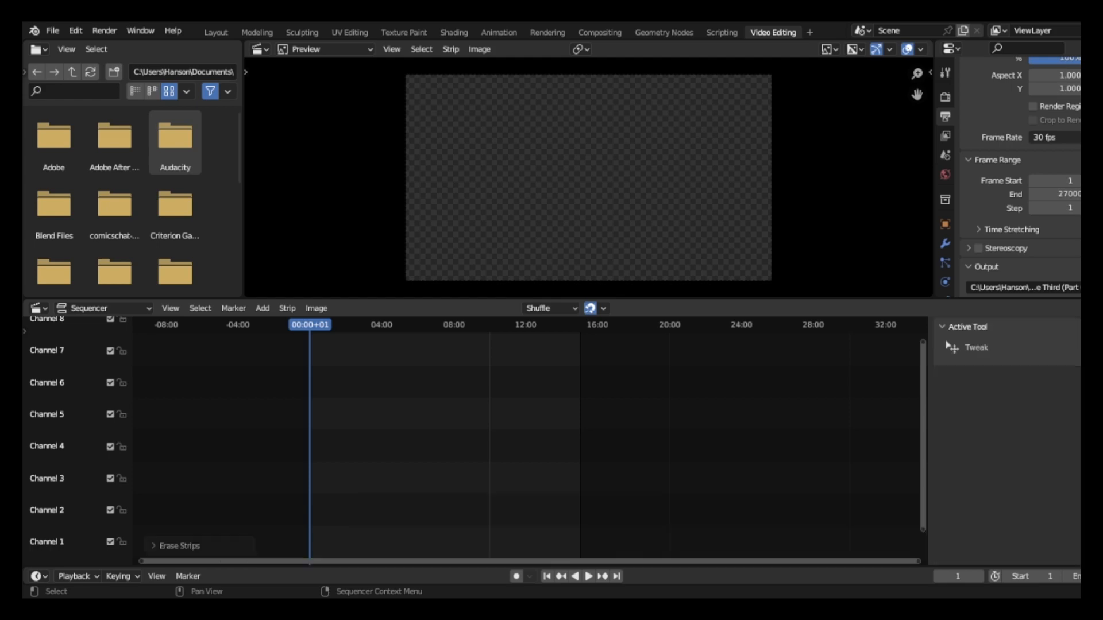
left_click(262, 307)
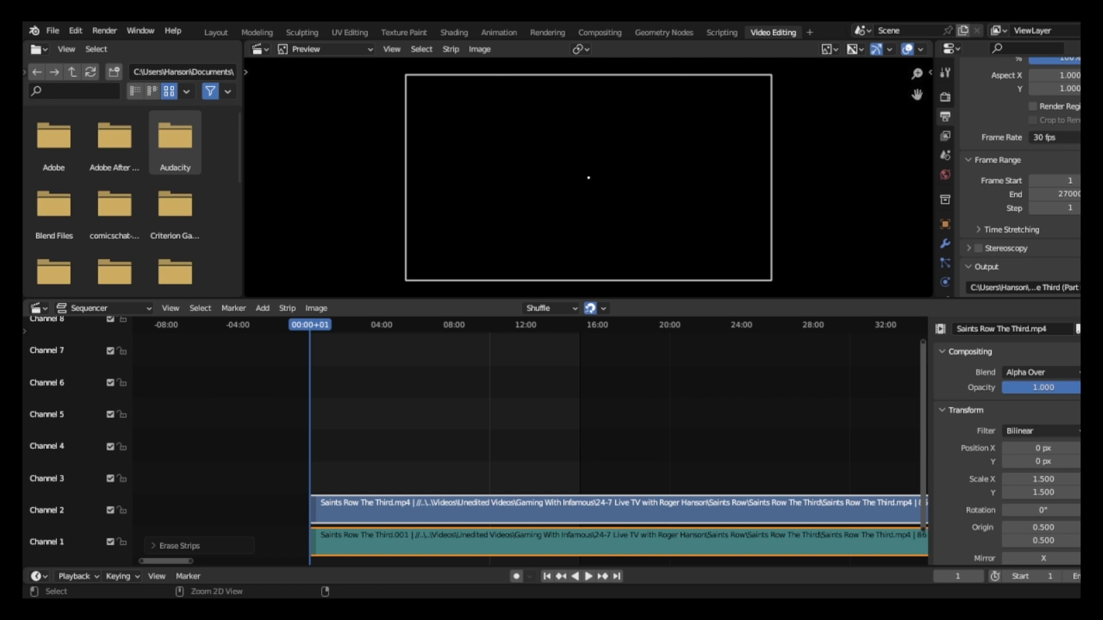
Undo the re-added movie strips and the deletion of all strips, going back to the edit with the Speed Control effect.
key("ctrl+z")
key("ctrl+shift+z")
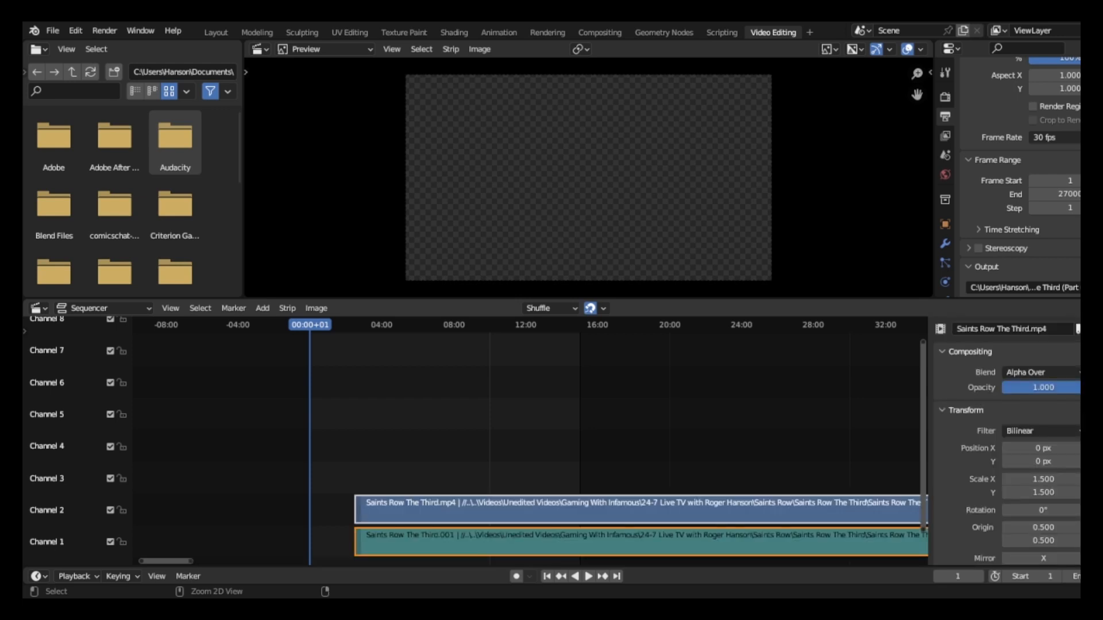
key("ctrl+z")
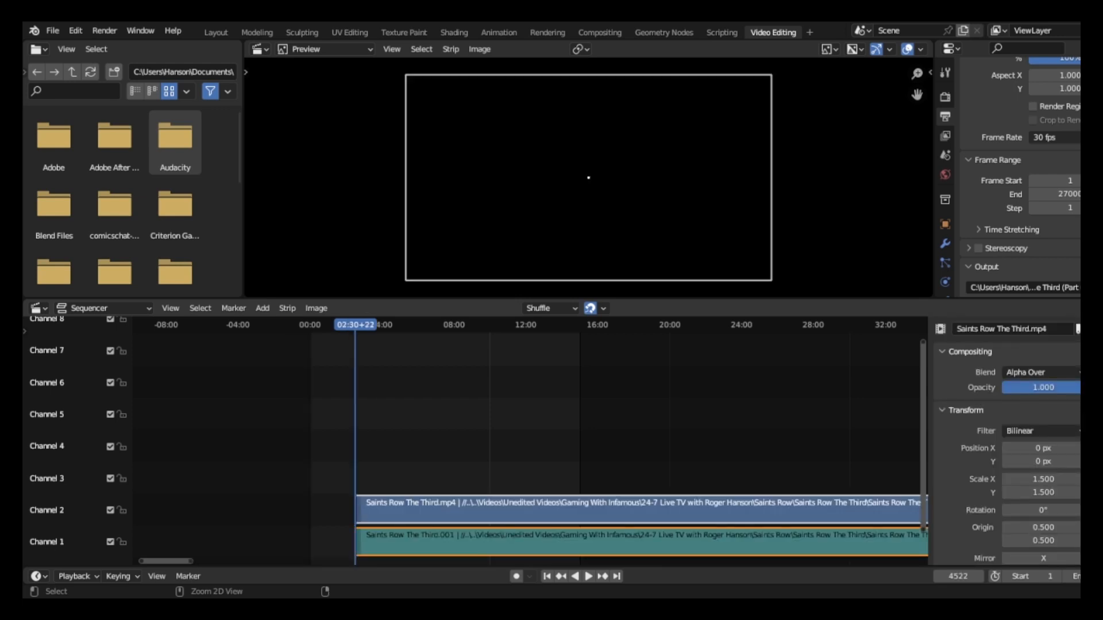
key("ctrl+z")
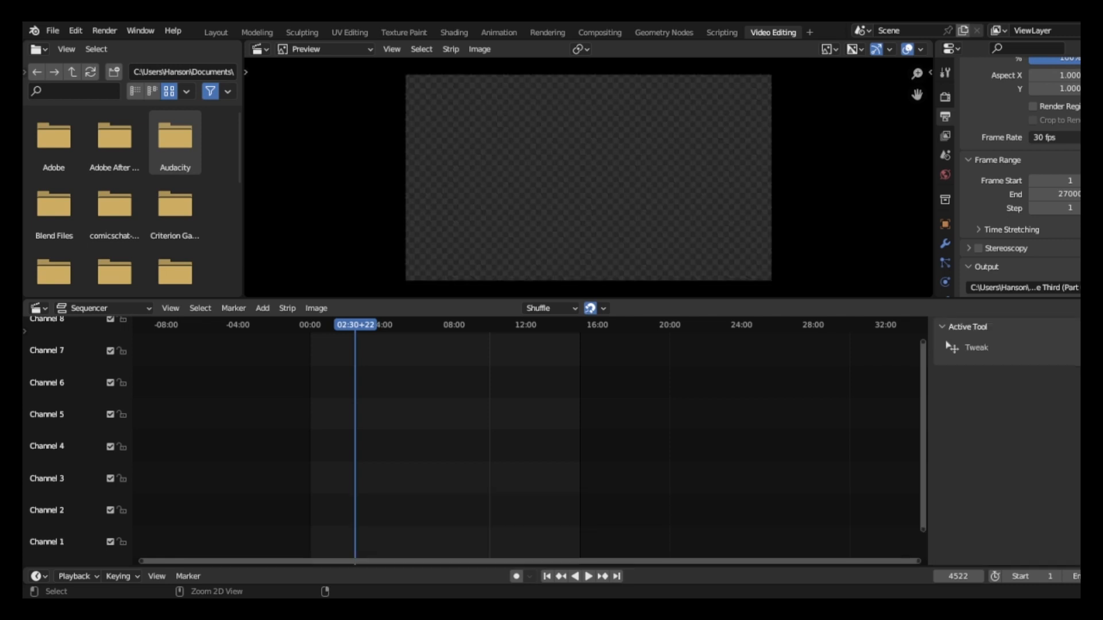
key("ctrl+shift+z")
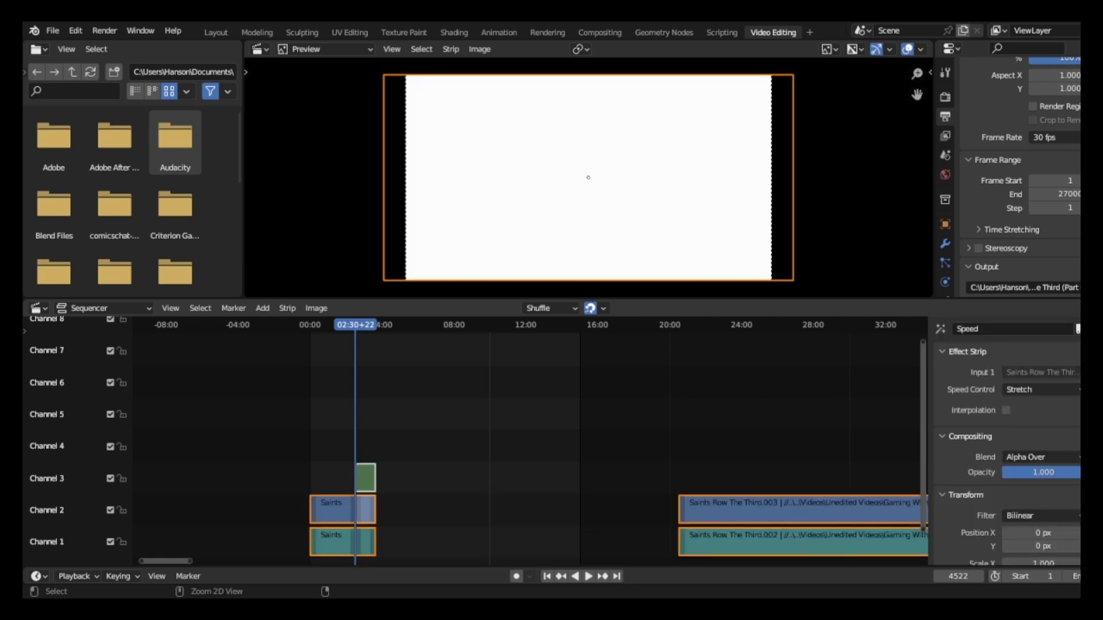
key("alt+a")
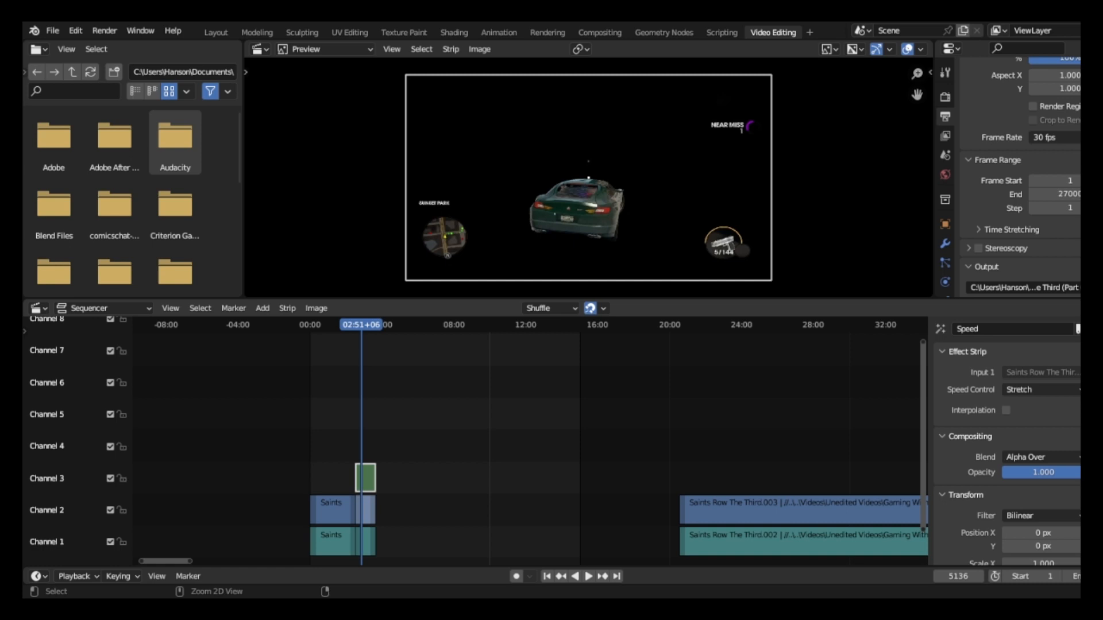
Undo the Speed Control effect, the gap-closing move and the deletion of the loading-screen pieces at 02:40+00.
key("ctrl+z")
key("ctrl+z")
key("ctrl+z")
key("ctrl+z")
key("ctrl+z")
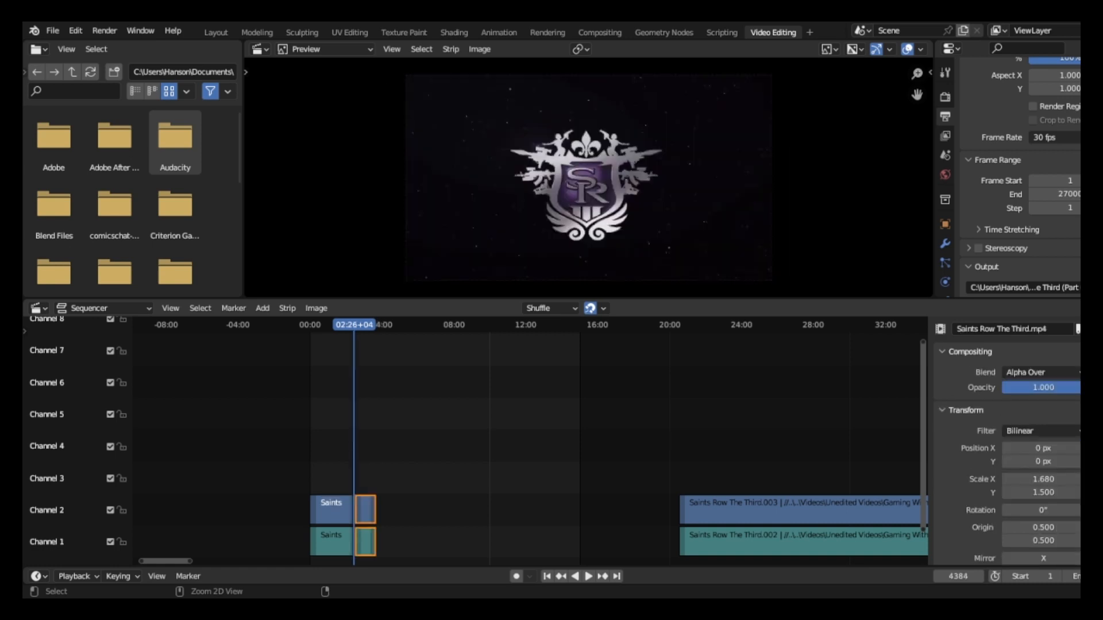
Undo the earlier move of the short end strips, the deletion of the long middle section and the split at 13:46+07.
key("ctrl+z")
key("ctrl+z")
key("ctrl+z")
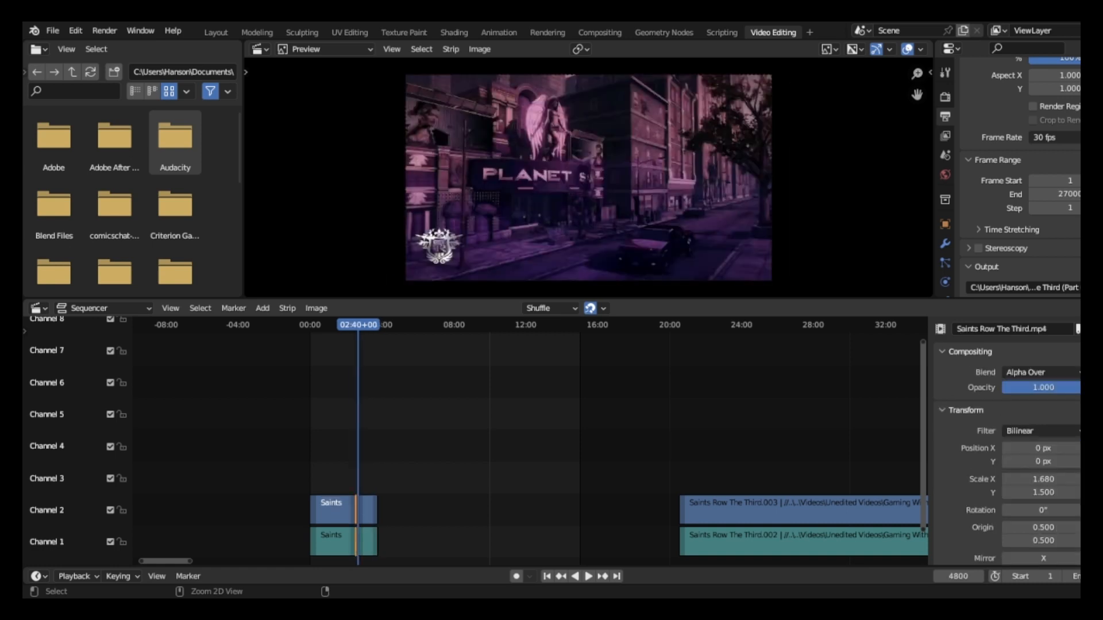
key("ctrl+z")
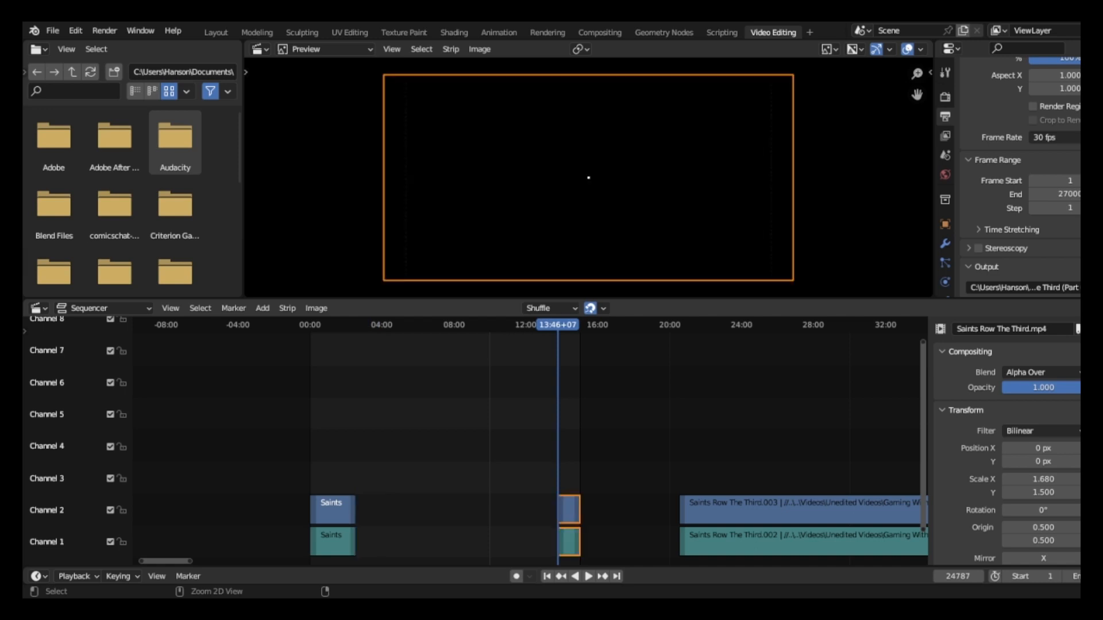
key("ctrl+z")
key("ctrl+z")
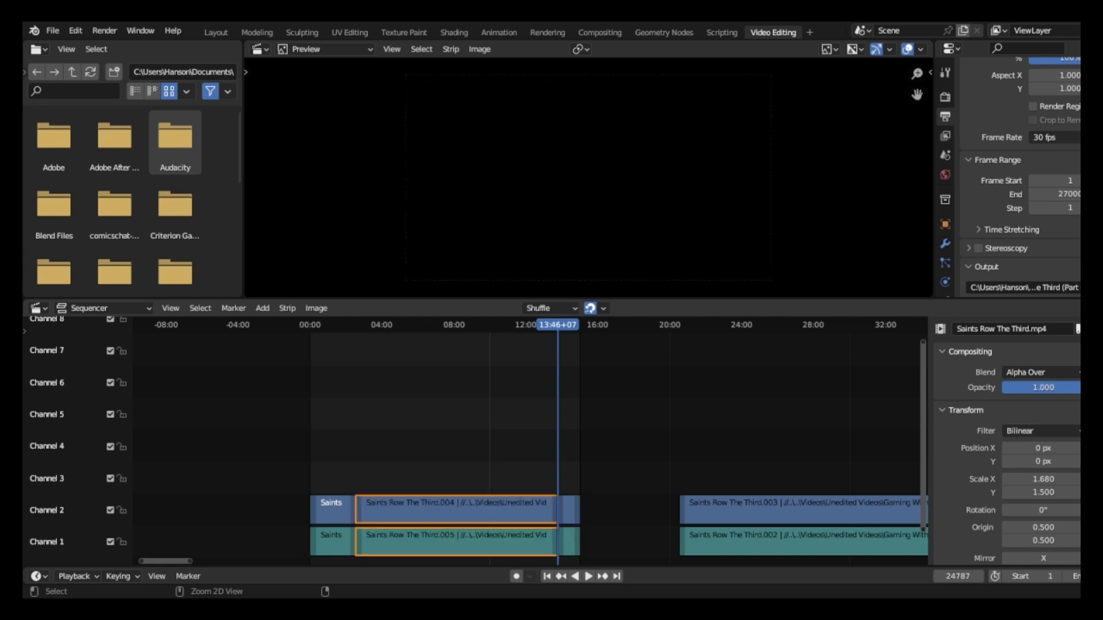
key("ctrl+z")
key("ctrl+z")
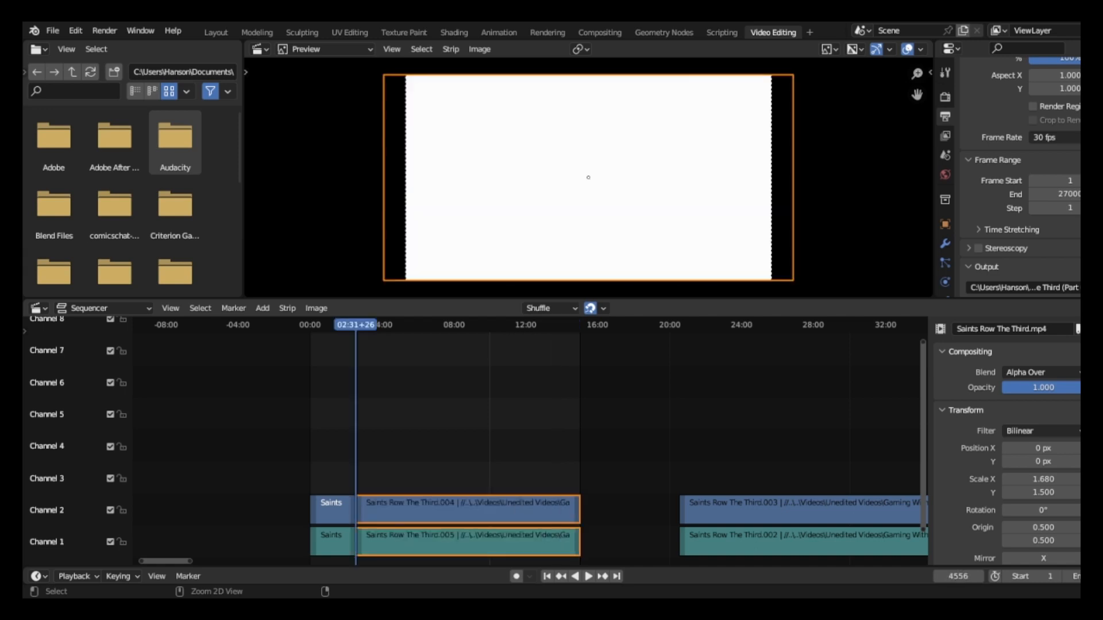
Undo the split near 02:31 and the last scale changes of the first clip, back to Scale X 1.650 and Y 1.500.
key("ctrl+z")
key("ctrl+z")
key("ctrl+z")
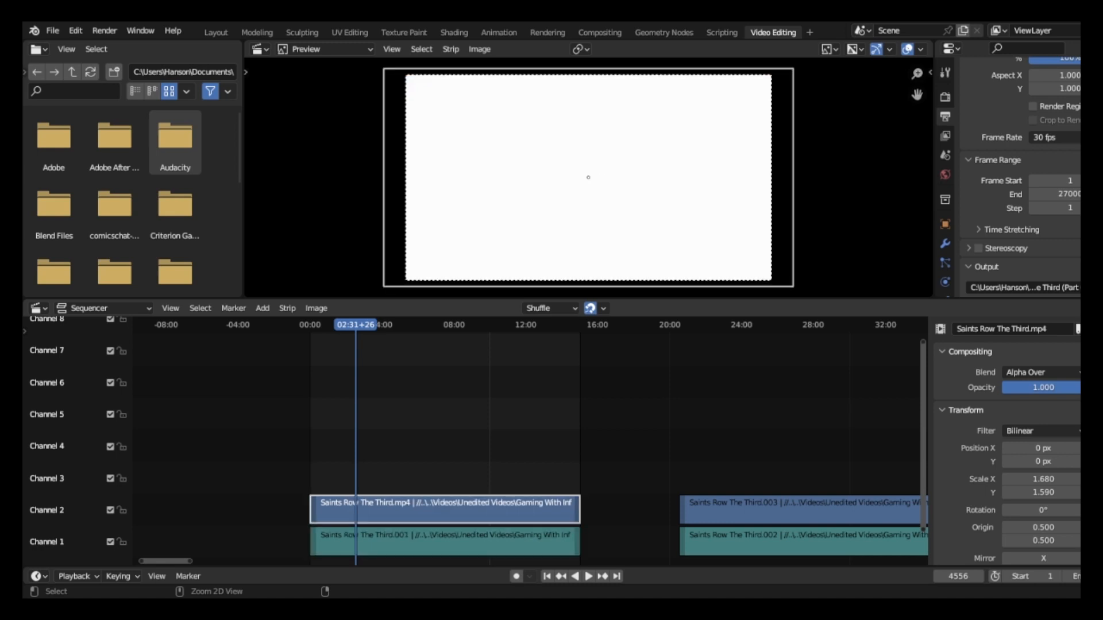
key("ctrl+z")
key("ctrl+z")
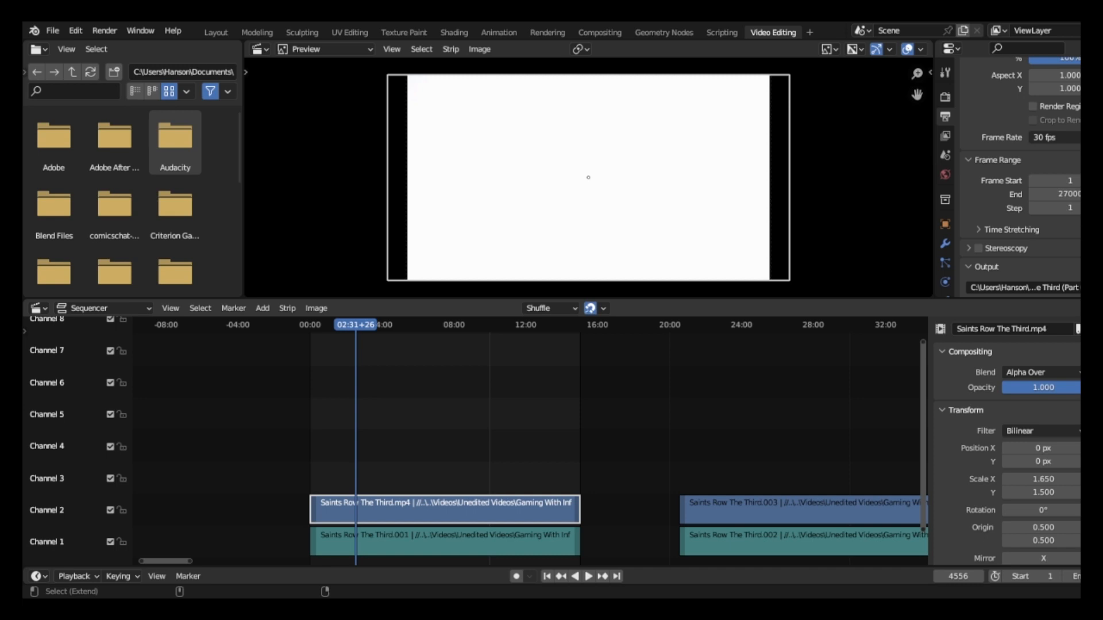
Try Scale X 1.680 on the first clip with Scale Y at 1.560, 1.530 and 1.500, and deselect all strips.
key("ctrl+shift+z")
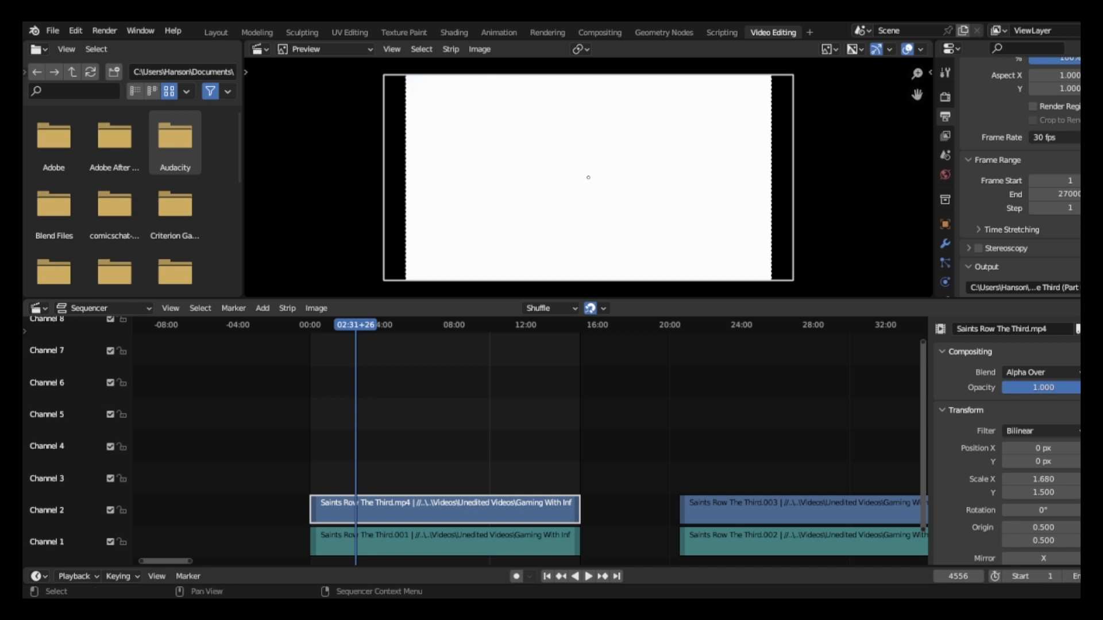
scroll(1043, 492, "up", 3, "ctrl")
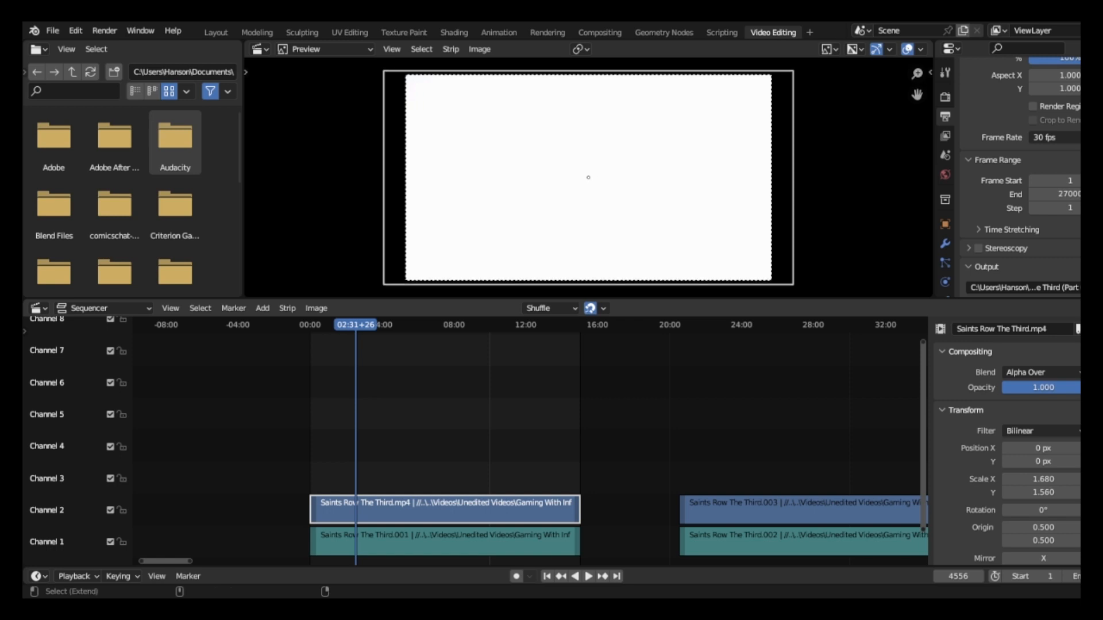
scroll(1043, 492, "down", 1, "ctrl")
scroll(1043, 492, "down", 1, "ctrl")
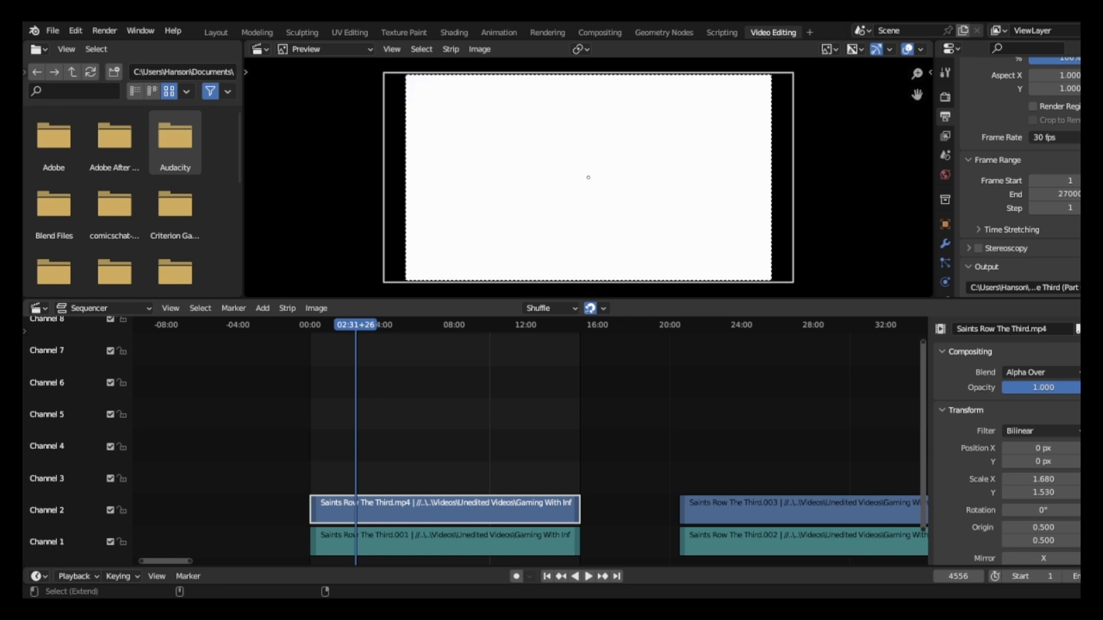
scroll(1043, 492, "down", 1, "ctrl")
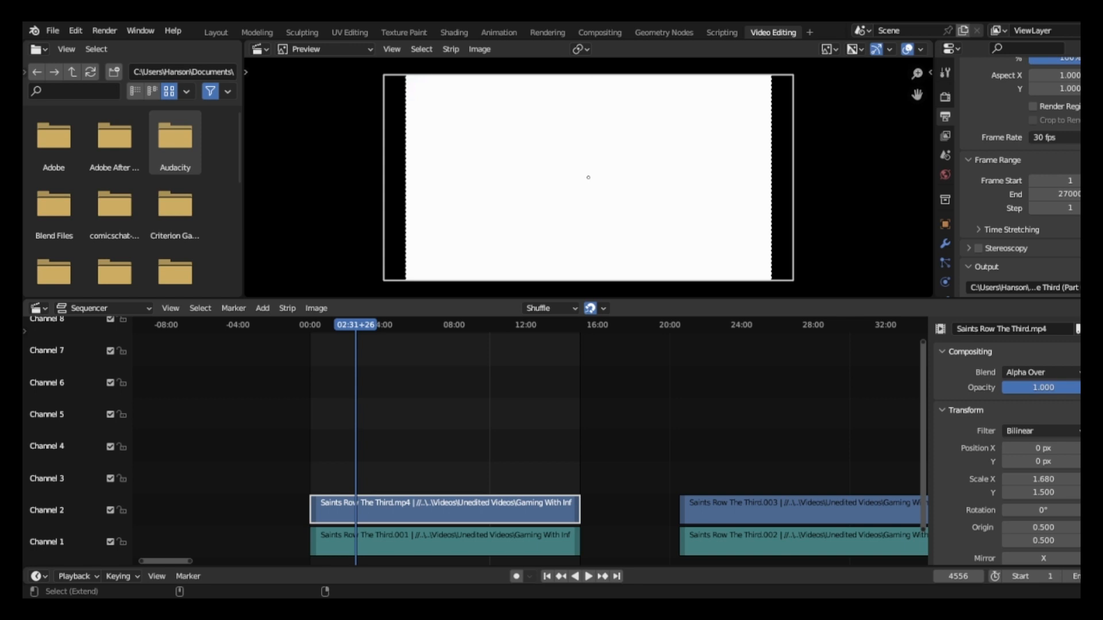
key("alt+a")
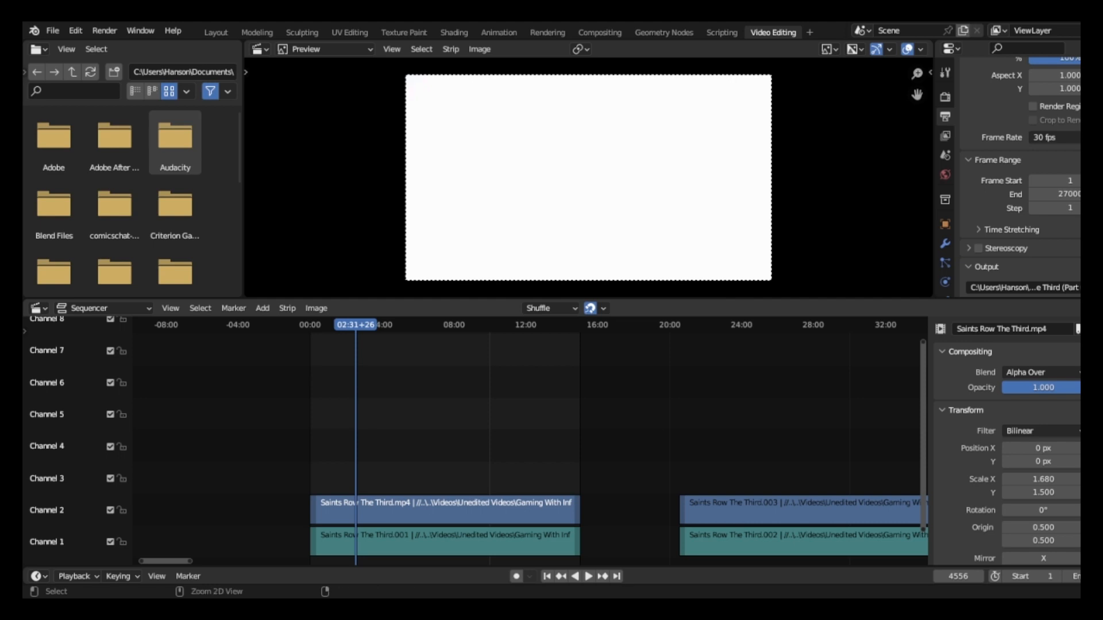
Undo the deselection and the recent scale changes of the first clip, back to Scale X 1.620 and Y 1.500.
key("ctrl+z")
key("ctrl+z")
key("ctrl+z")
key("ctrl+z")
key("ctrl+z")
key("ctrl+z")
key("ctrl+z")
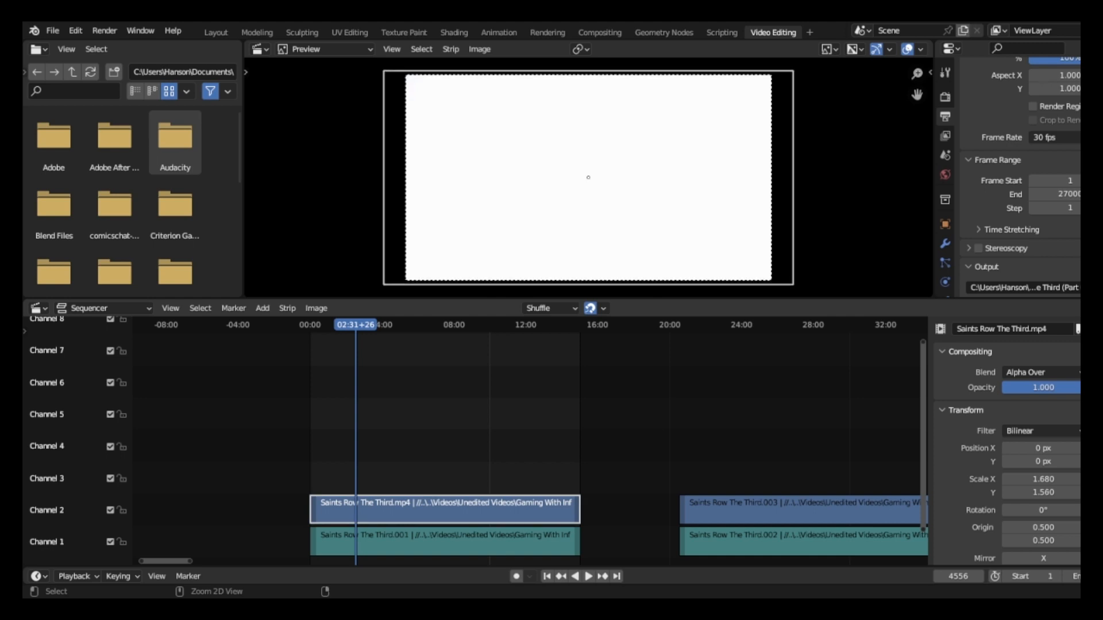
key("ctrl+z")
key("ctrl+z")
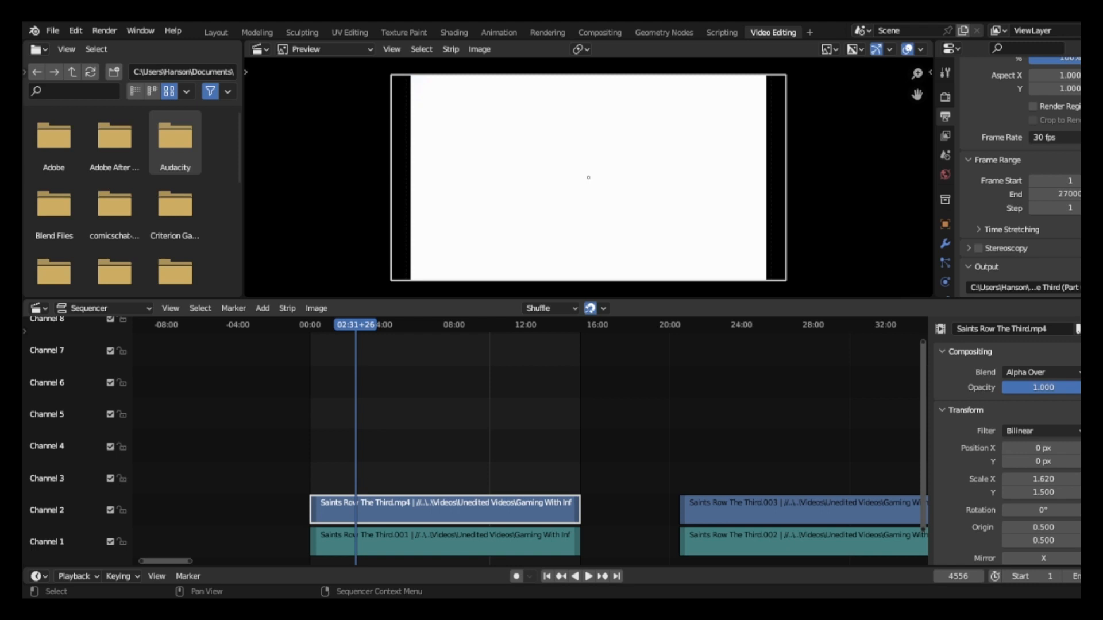
Delete all video and audio strips from the sequencer.
key("a")
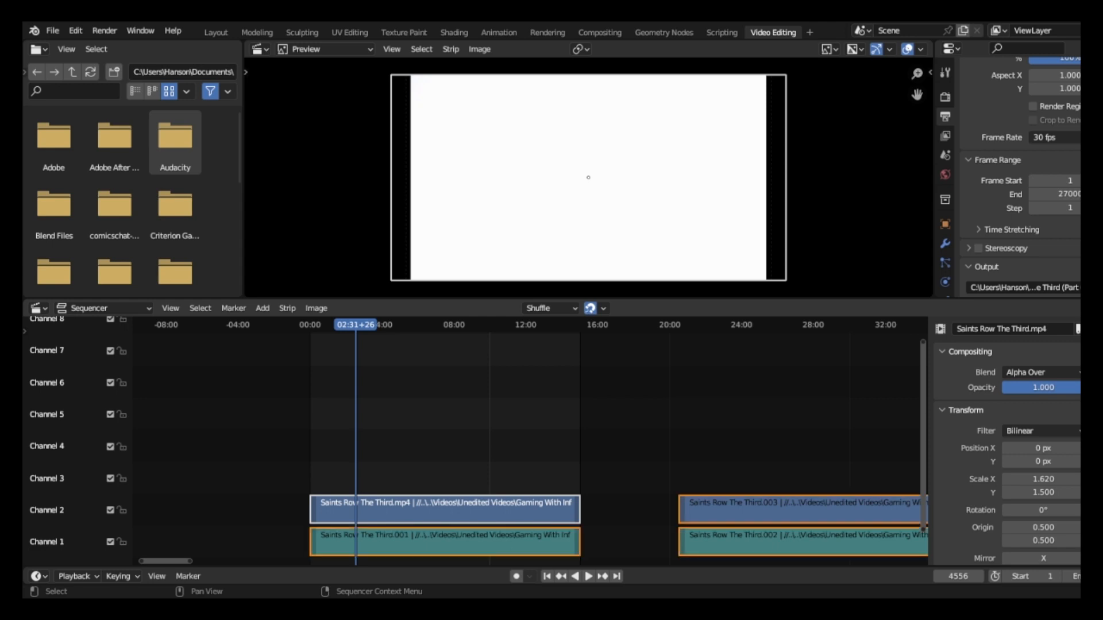
key("Delete")
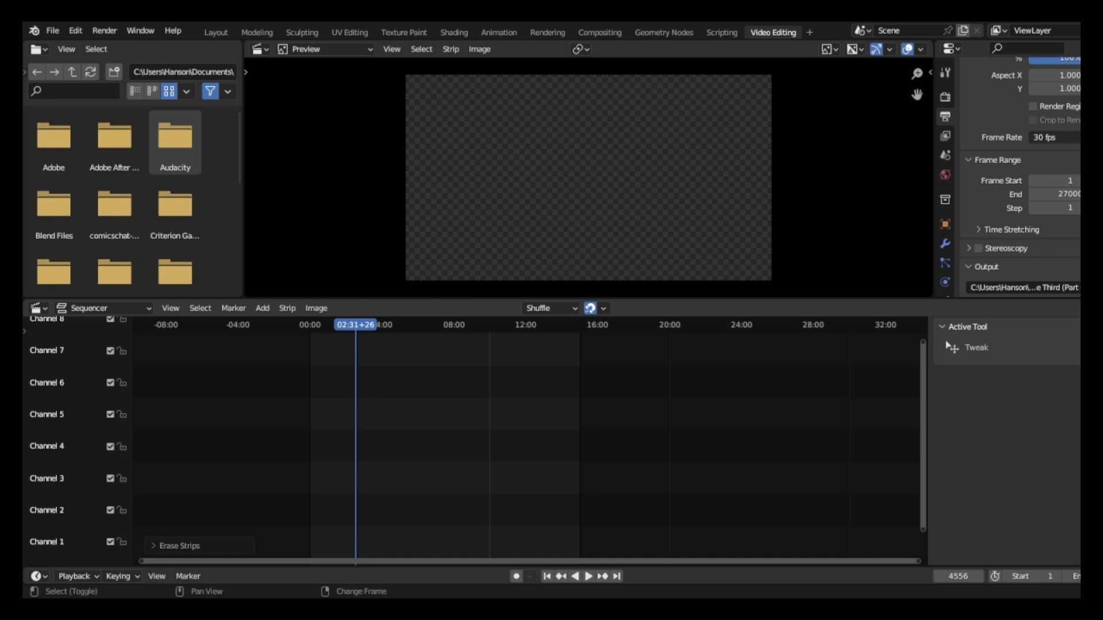
Return the playhead to frame 1 and start adding a movie strip there.
key("shift+Left")
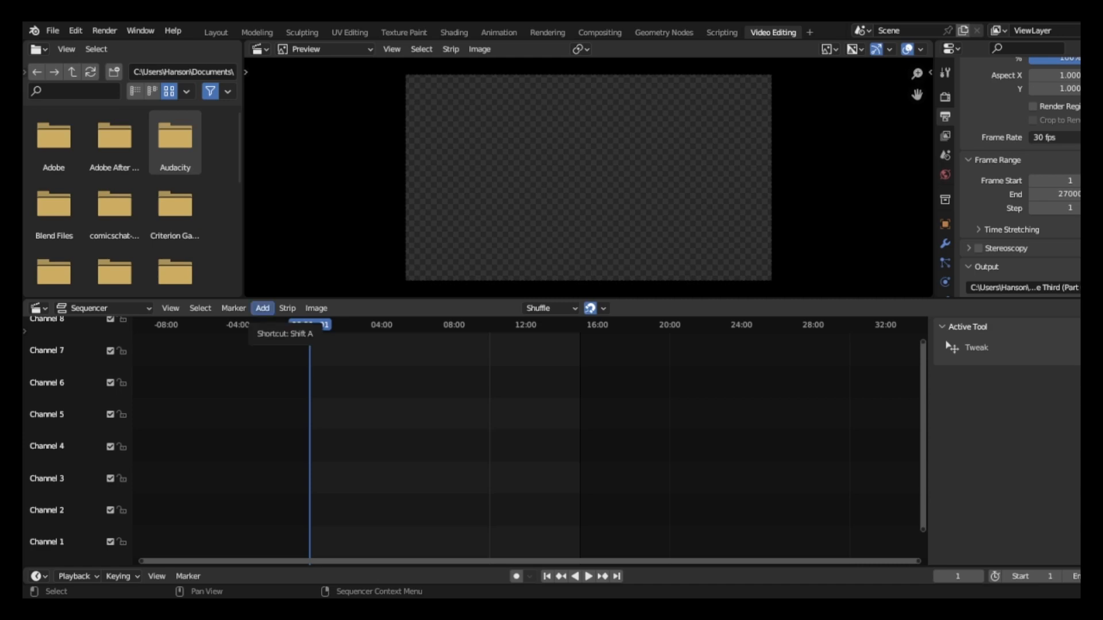
left_click(262, 308)
left_click(283, 372)
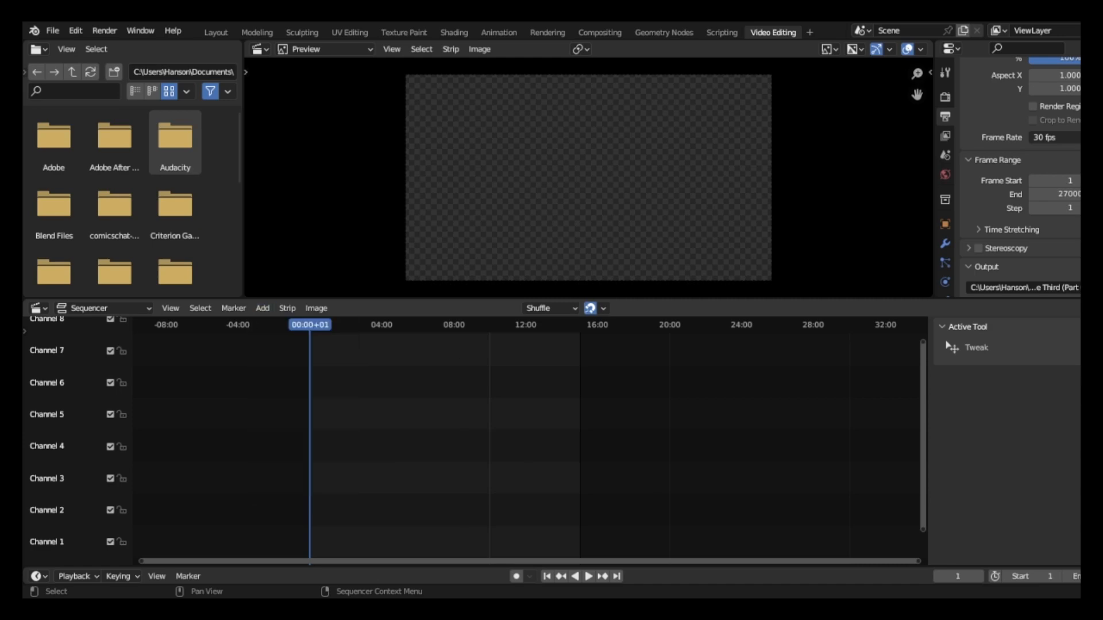
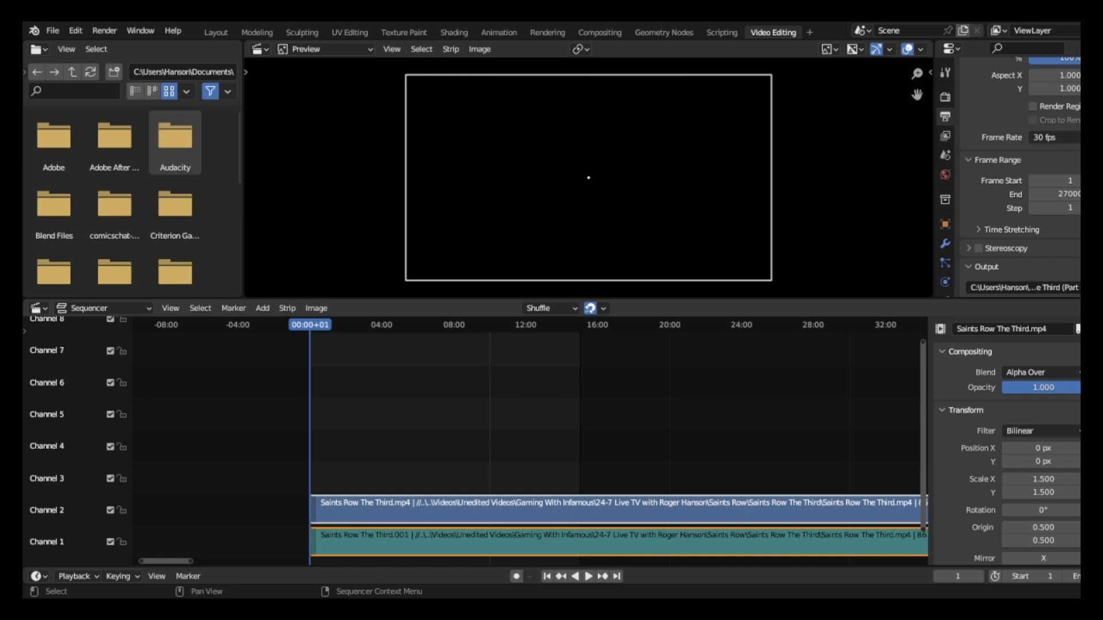
Add a Speed Control effect strip to the Saints Row The Third.mp4 movie strip.
left_click(619, 511)
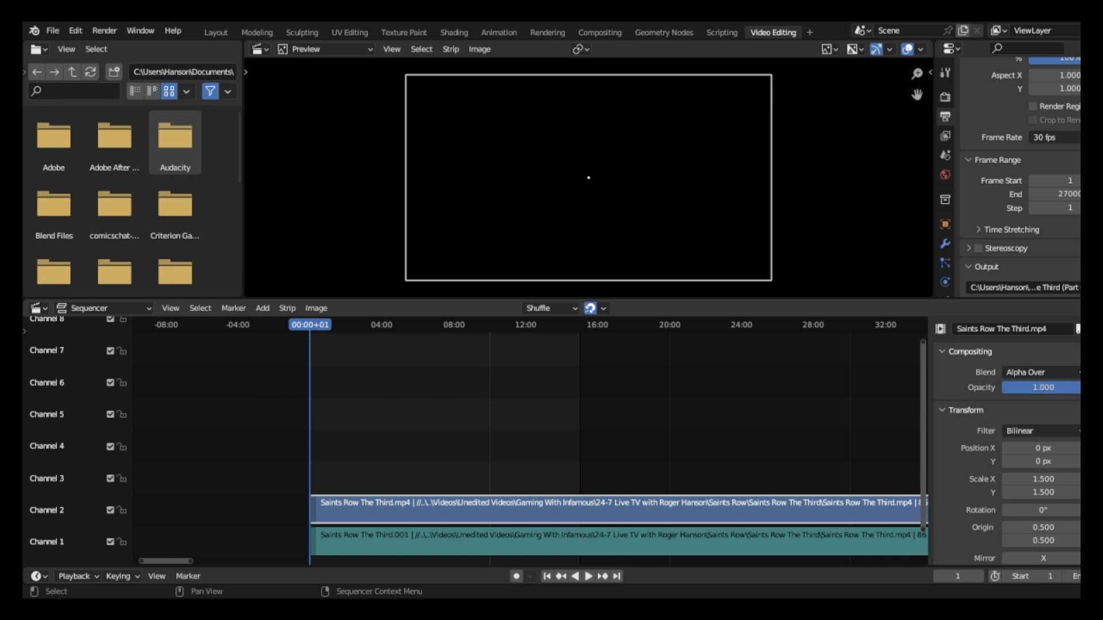
left_click(262, 308)
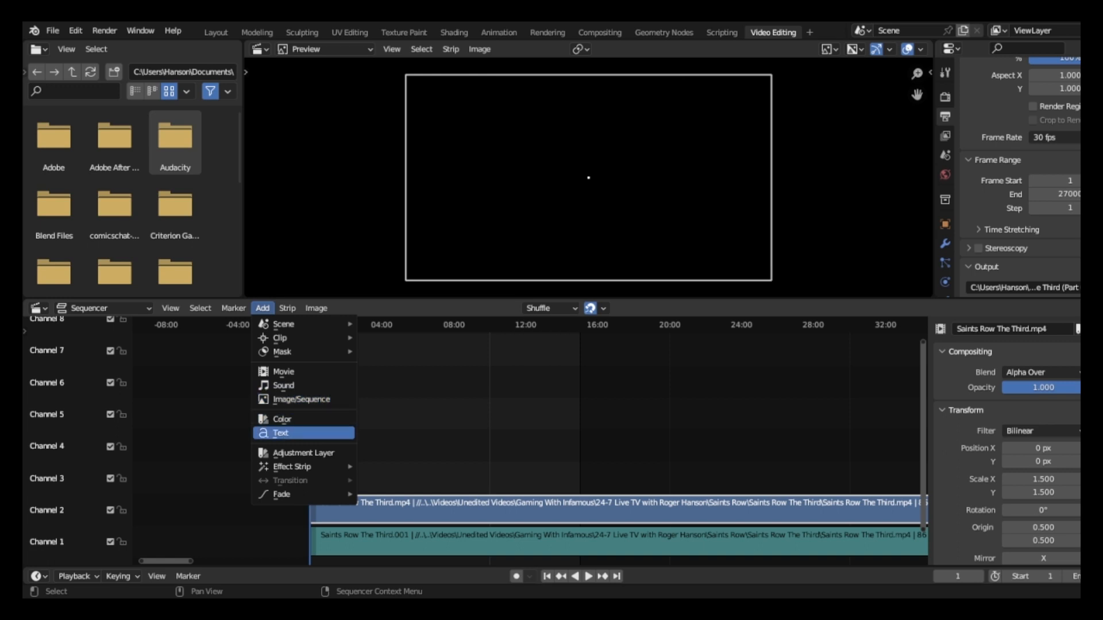
mouse_move(293, 467)
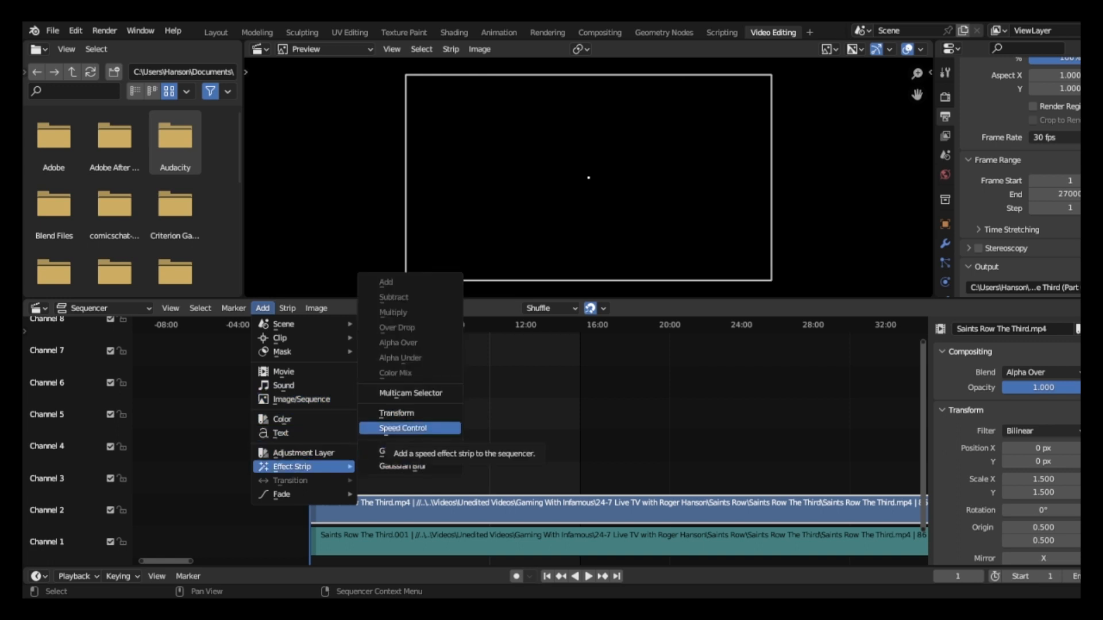
left_click(405, 428)
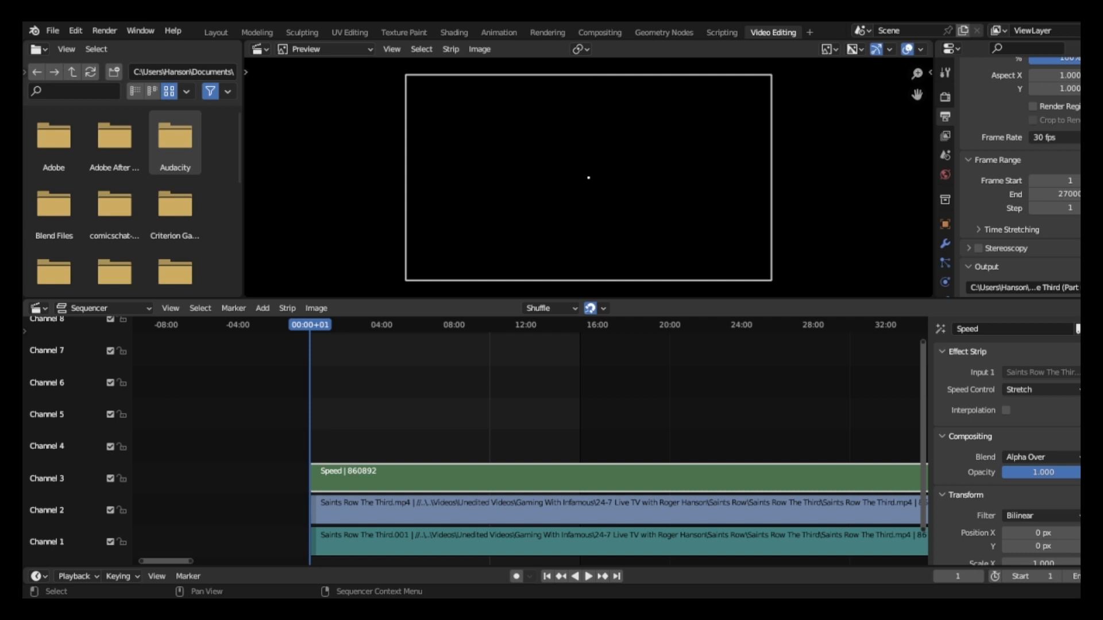
Inspect the settings of the speed, movie and sound strips and play the opening of the footage to check the speed effect.
left_click(517, 510)
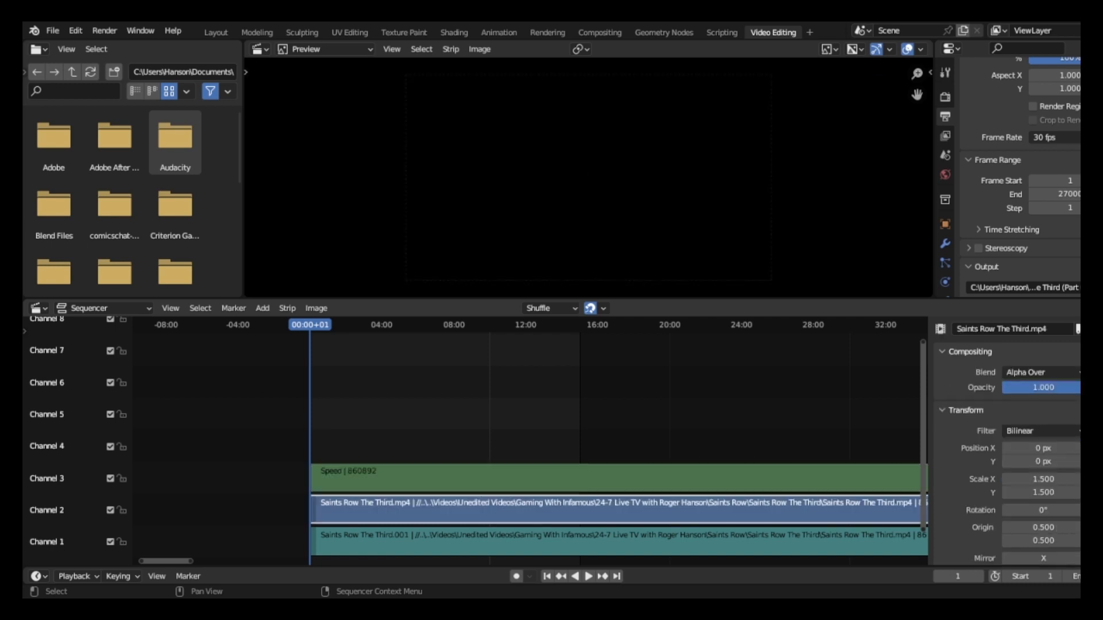
left_click(517, 478)
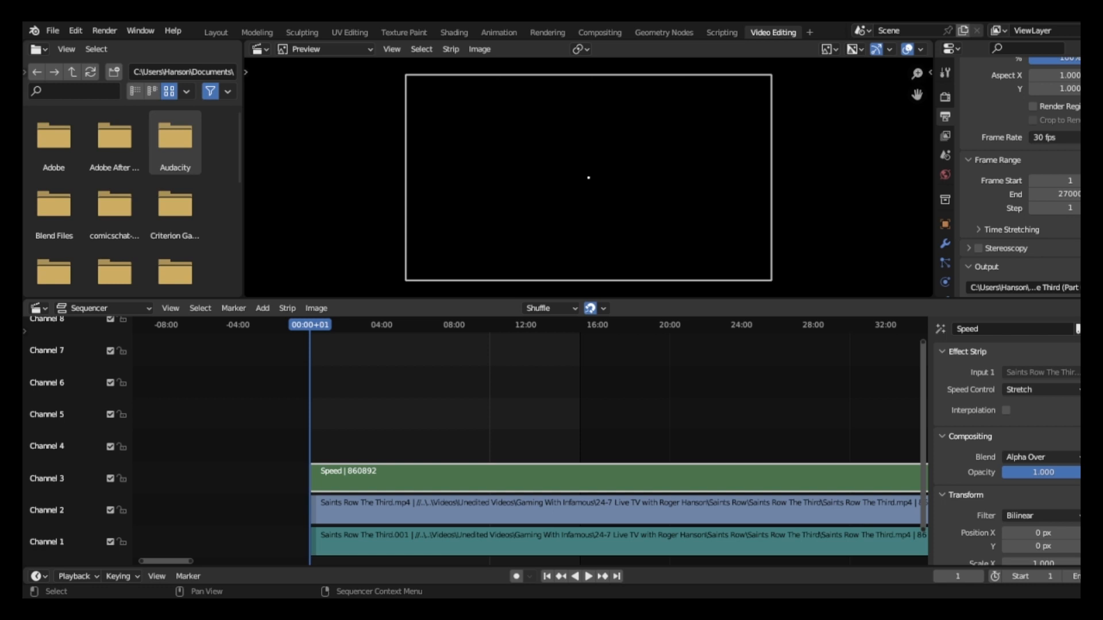
left_click(517, 510)
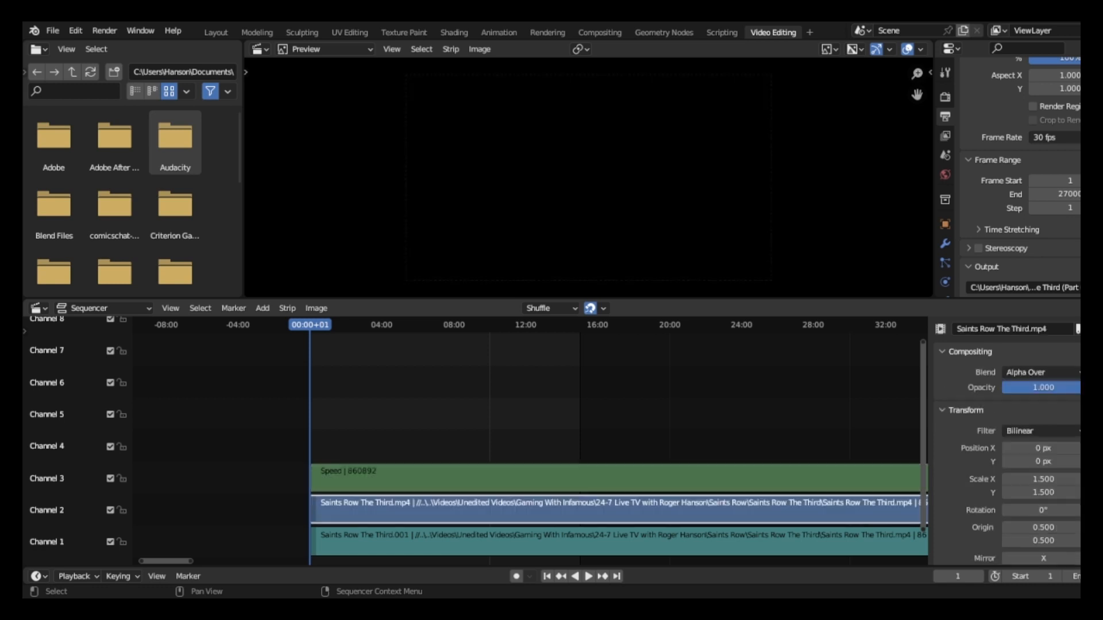
left_click(517, 542)
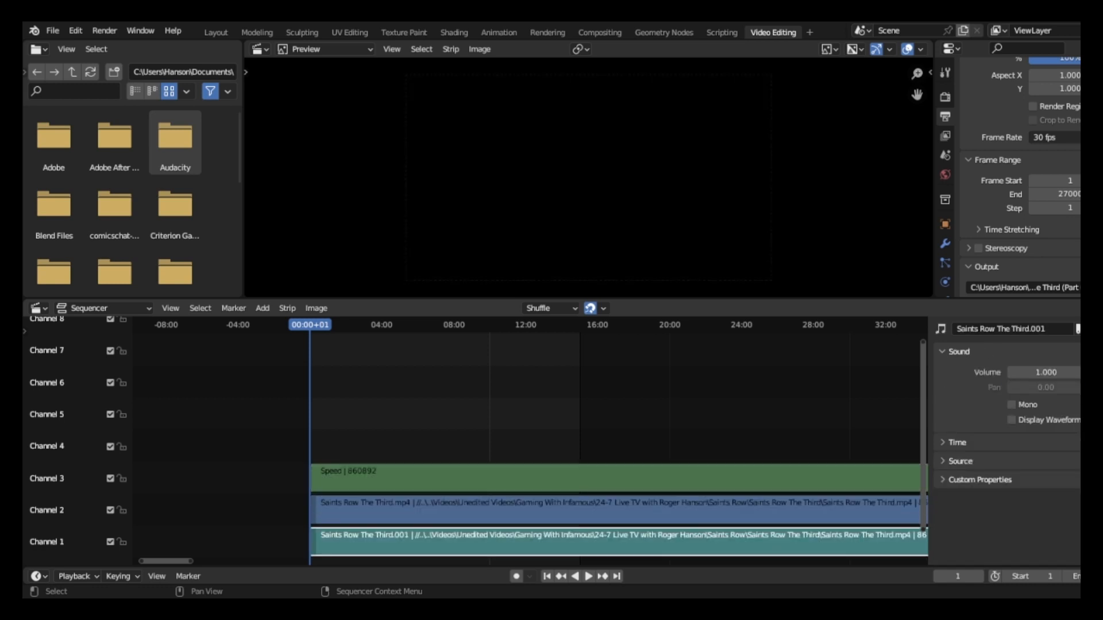
left_click(517, 478)
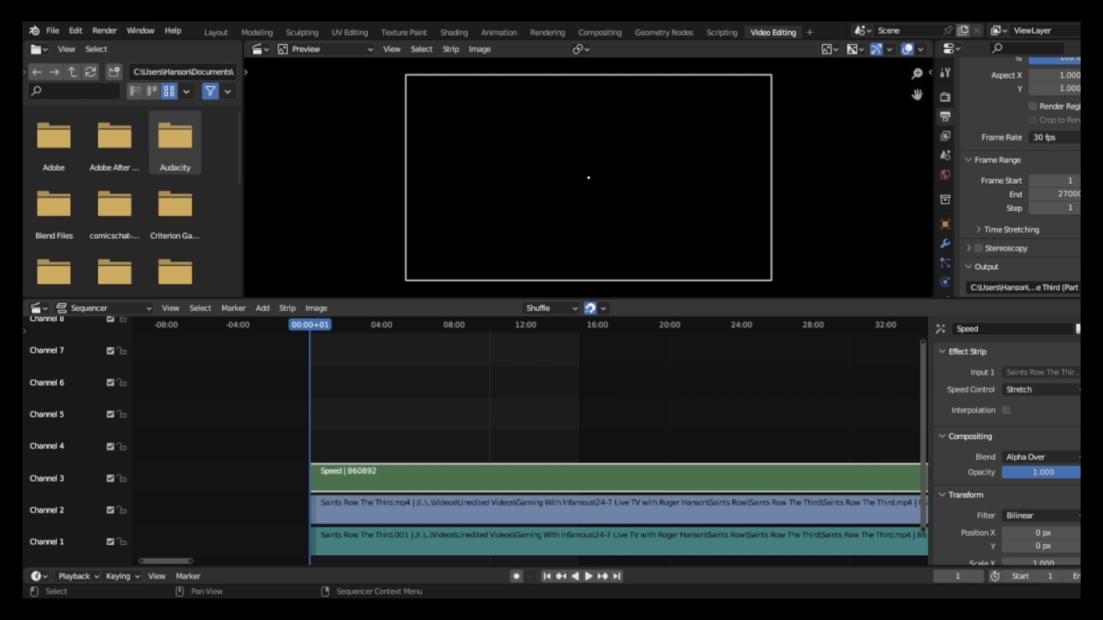
key("space")
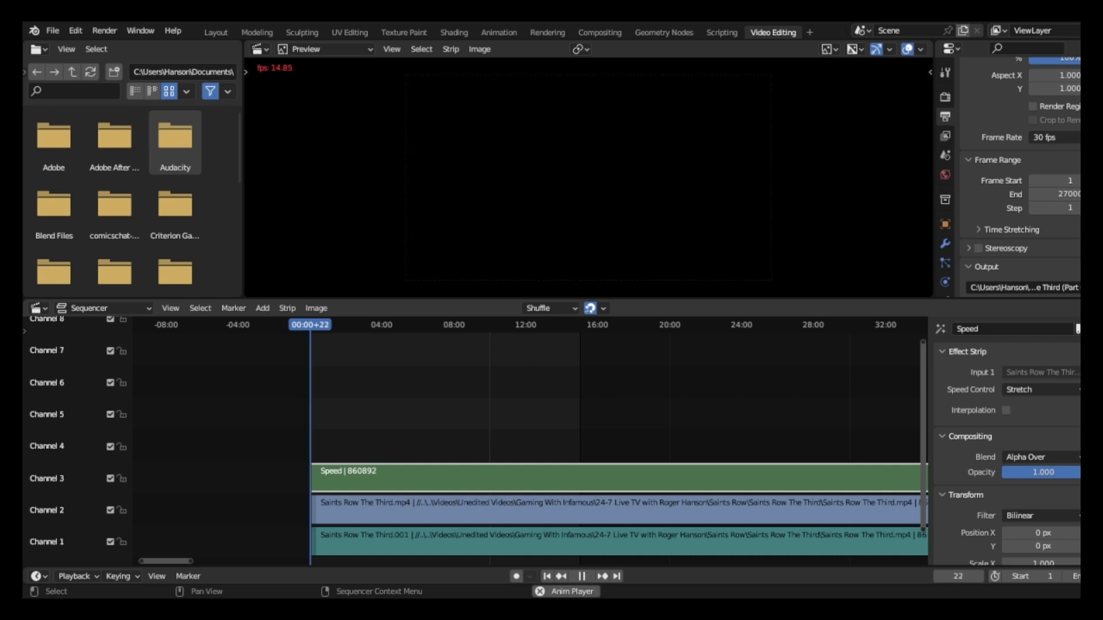
key("shift+Left")
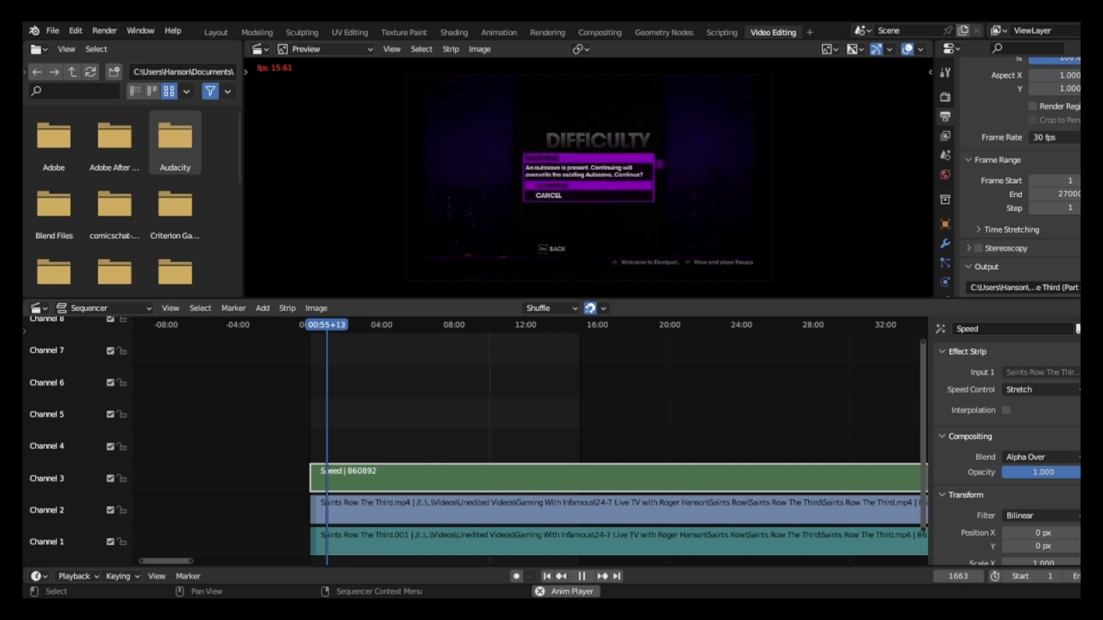
key("space")
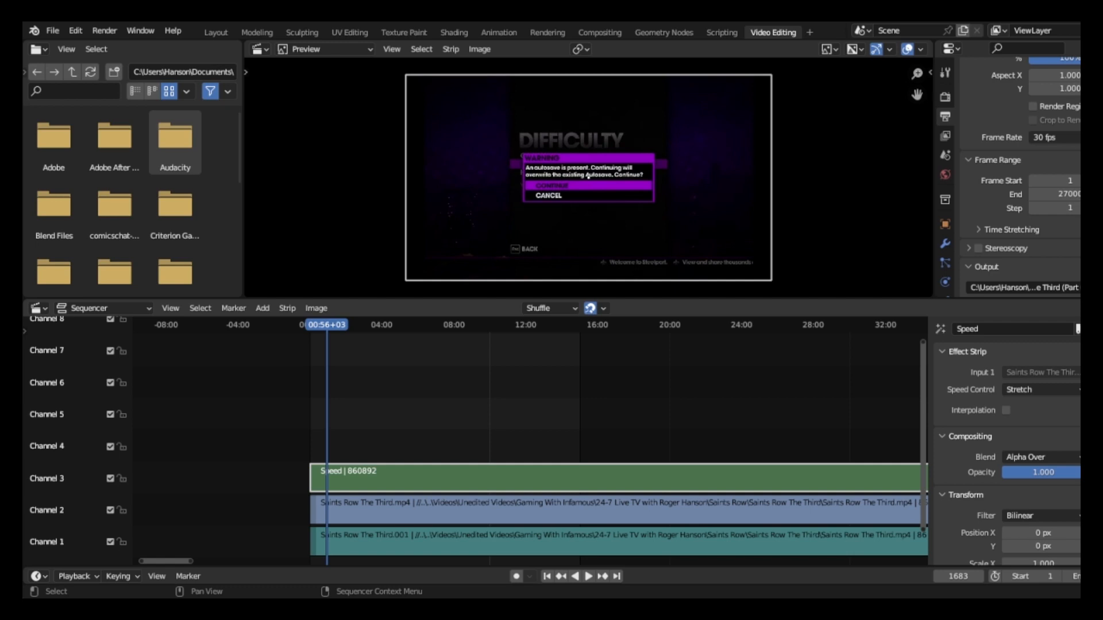
Delete the Speed strip and return the playhead to frame 1.
key("Delete")
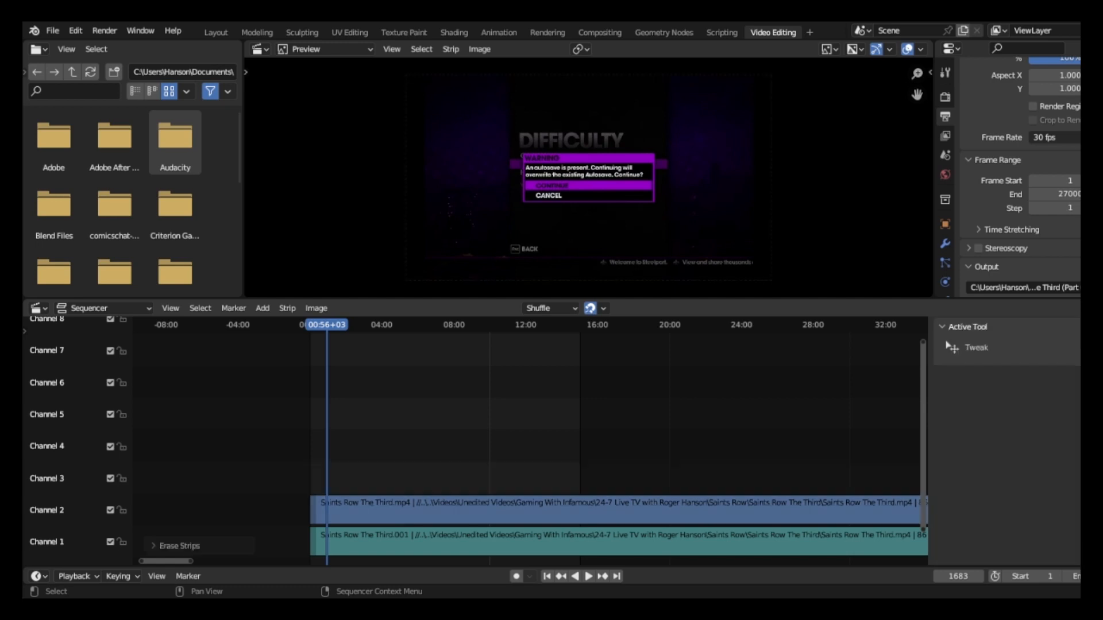
key("shift+Left")
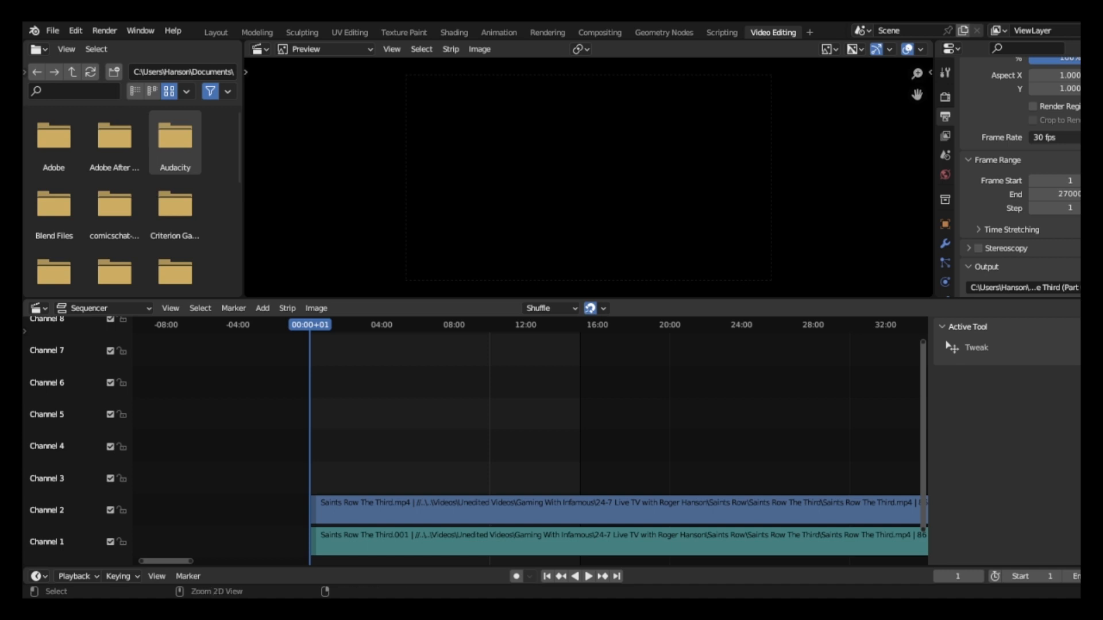
Undo the speed effect and the strip deletion, back to the earlier cut clips with the first clip at Scale X 1.620.
key("ctrl+z")
key("ctrl+z")
key("ctrl+z")
key("ctrl+z")
key("ctrl+z")
key("ctrl+z")
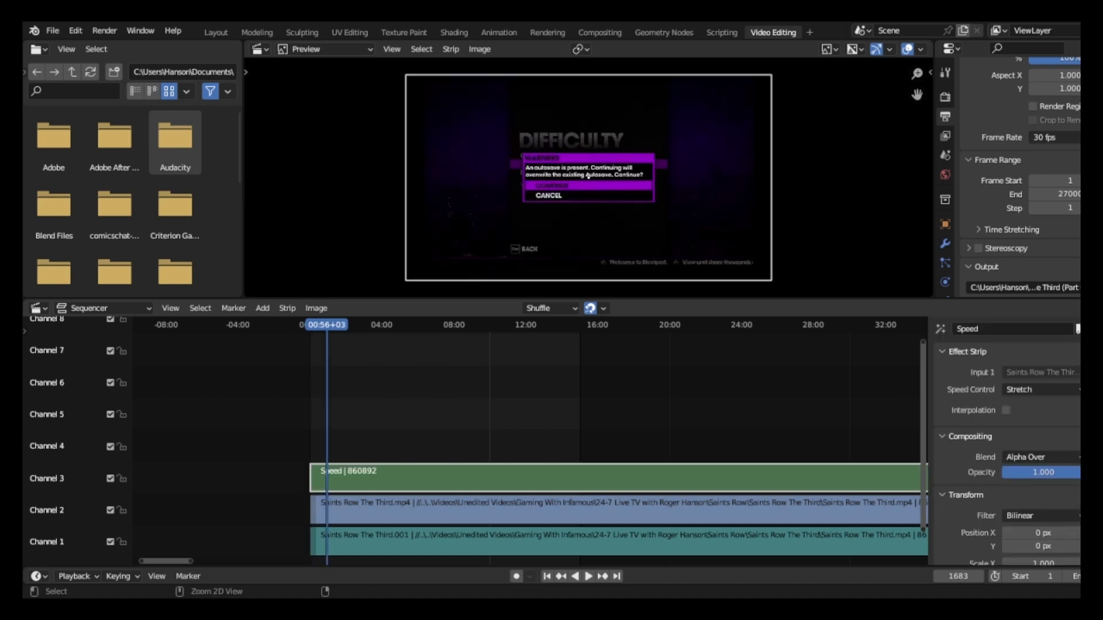
key("ctrl+z")
key("ctrl+z")
key("ctrl+z")
key("ctrl+z")
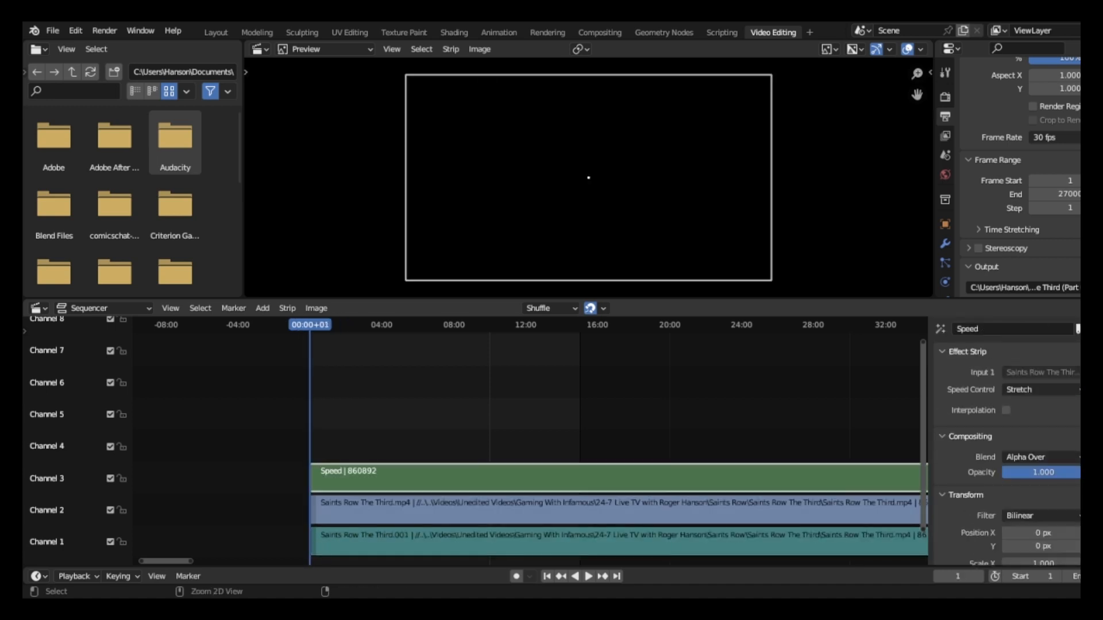
key("ctrl+shift+z")
key("ctrl+shift+z")
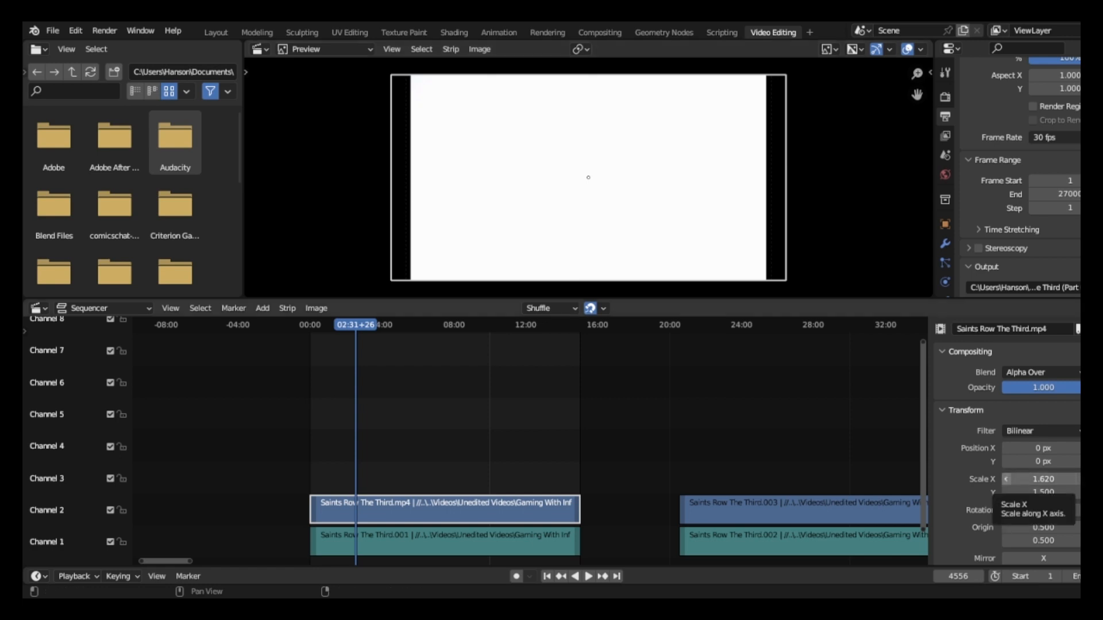
Try Scale X 1.590 and 1.560 on the first movie clip, and settle on 1.680.
left_click(1006, 479)
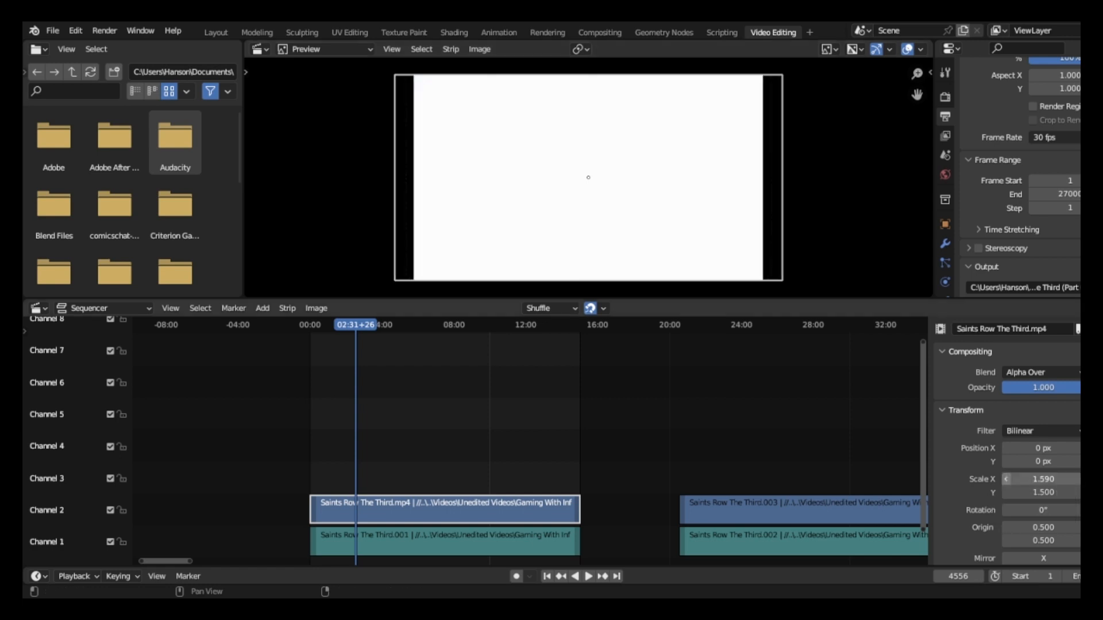
left_click(1005, 479)
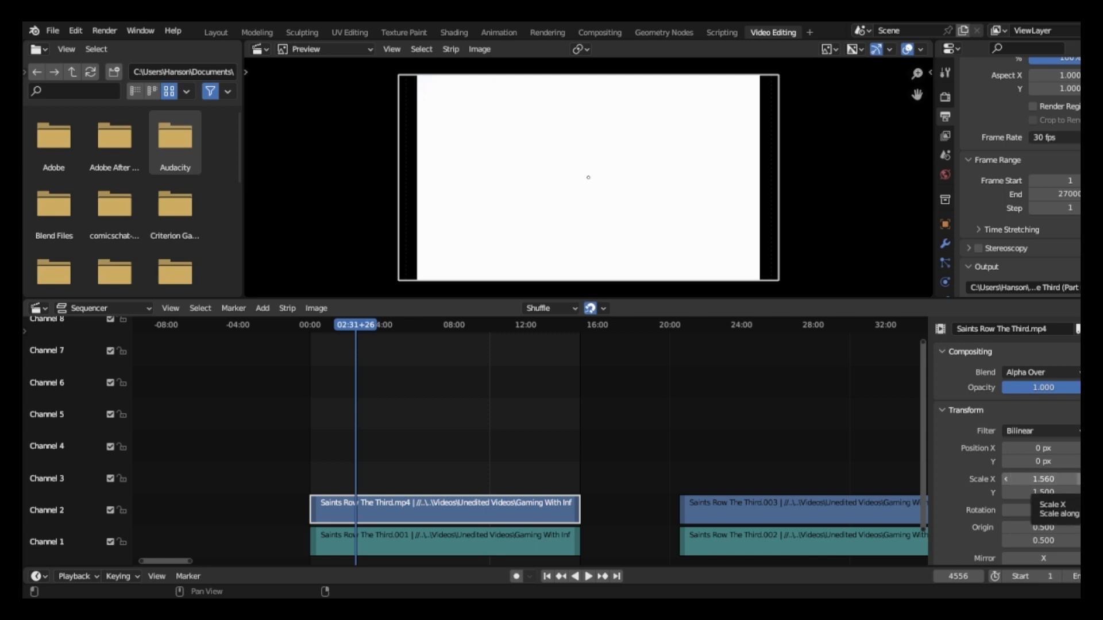
left_click(1080, 479)
left_click(1080, 479)
left_click(1080, 479)
left_click(1079, 479)
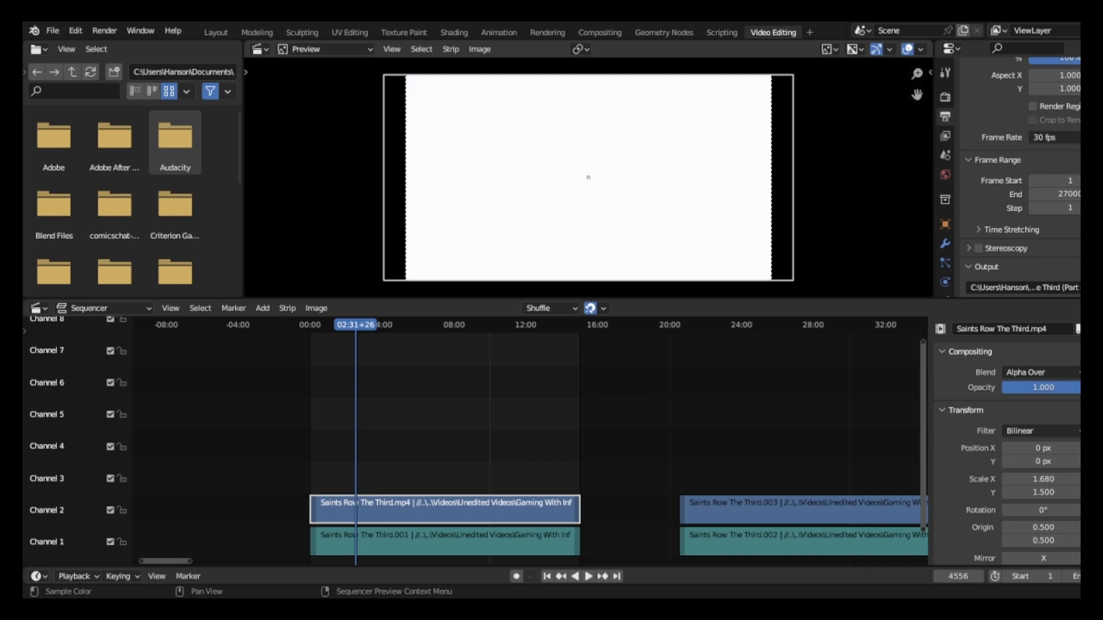
Play the rescaled first clip from 02:10+01 to check how the picture fits the frame.
left_click_drag(355, 326, 349, 325)
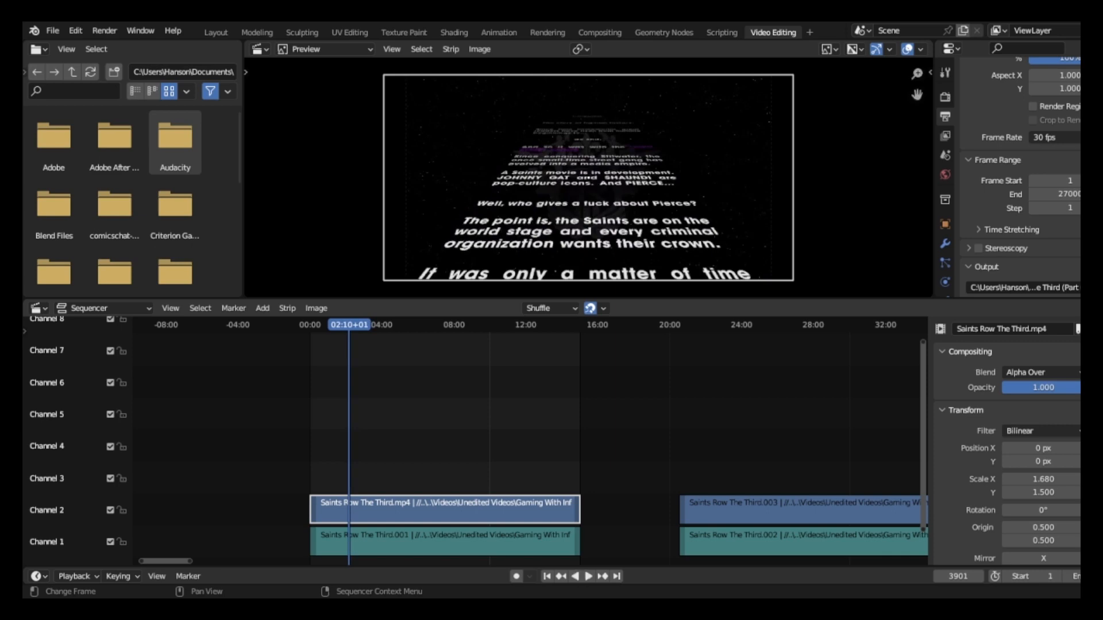
key("space")
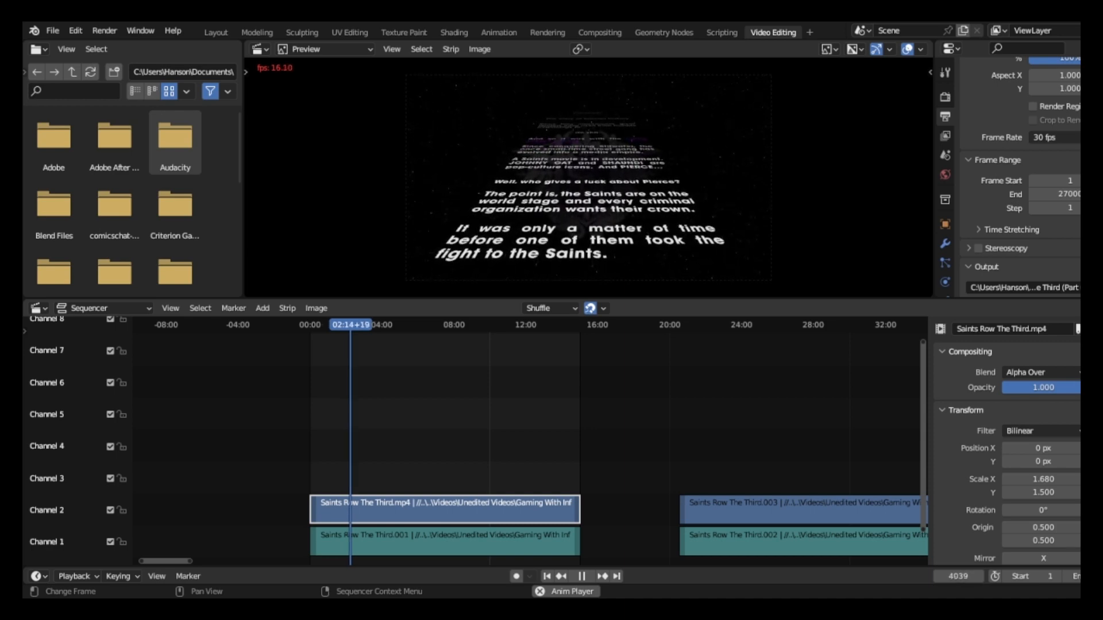
key("space")
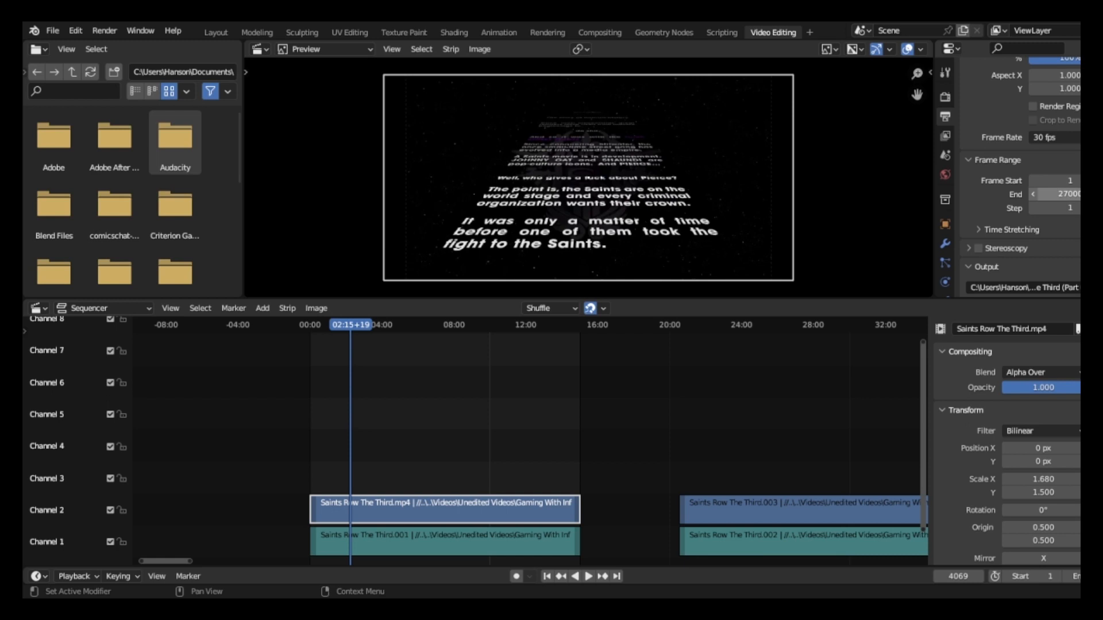
Try a scene frame rate of 60 fps and undo the change.
scroll(1051, 193, "up", 3)
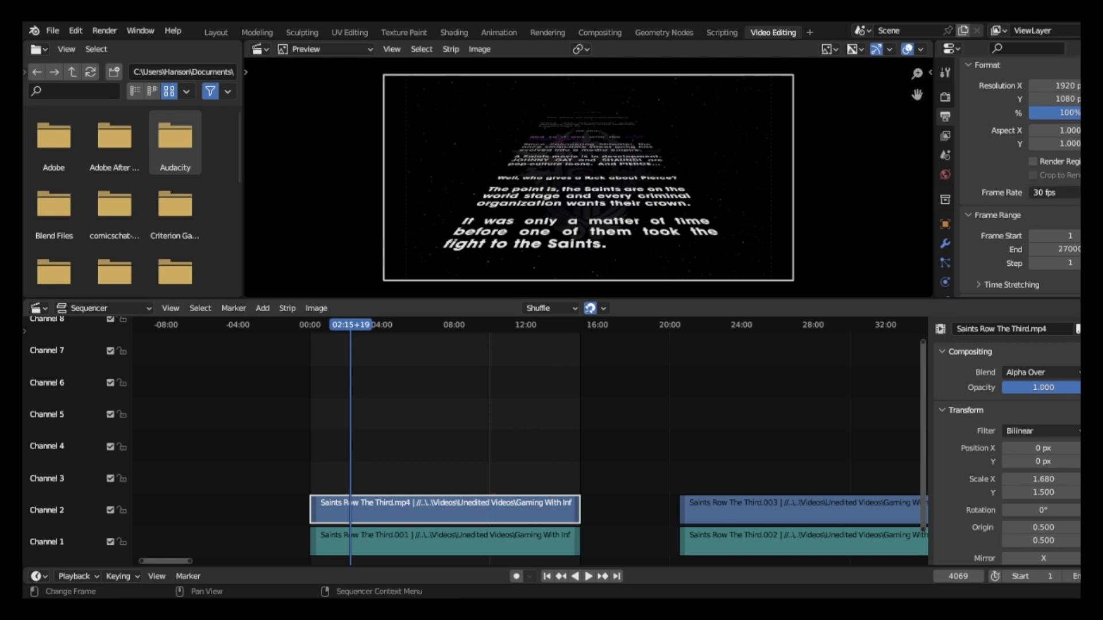
left_click(1055, 193)
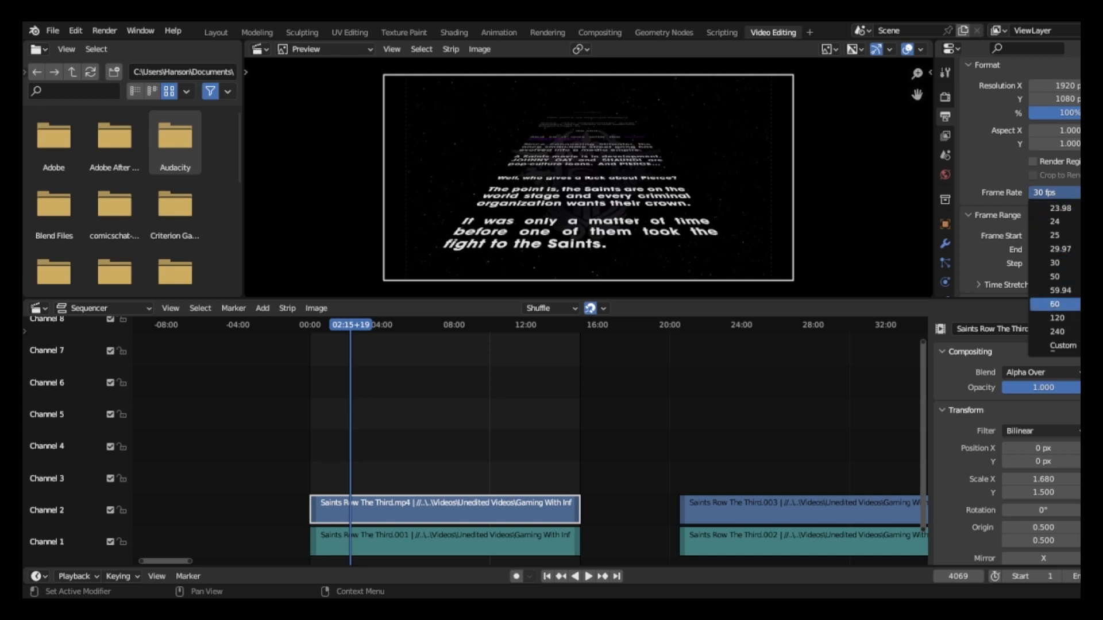
left_click(1055, 304)
scroll(530, 441, "down", 12)
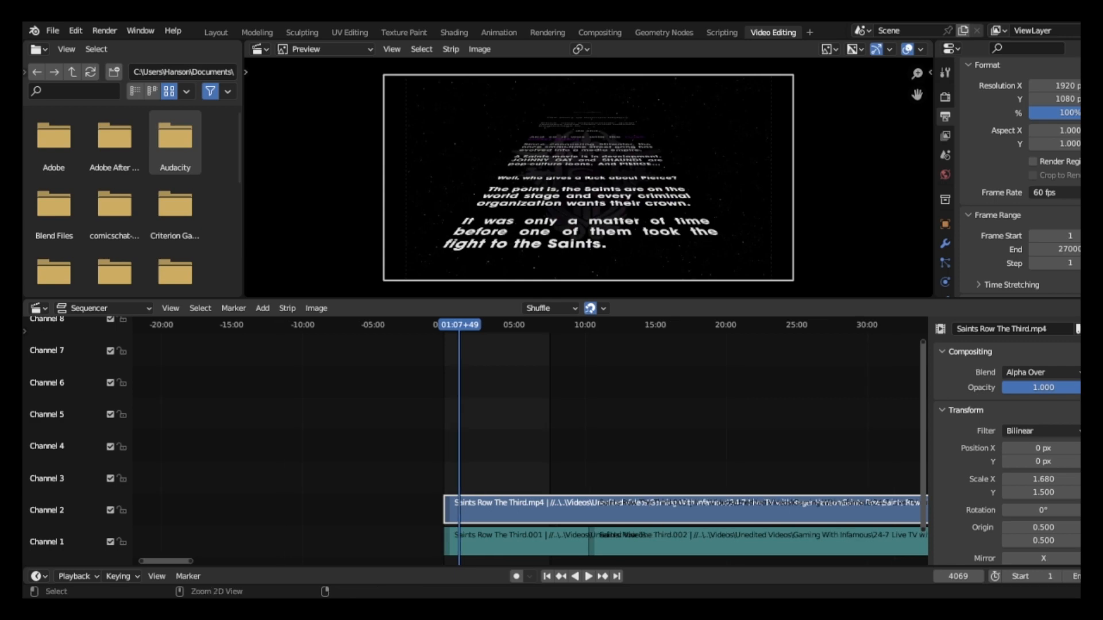
key("ctrl+z")
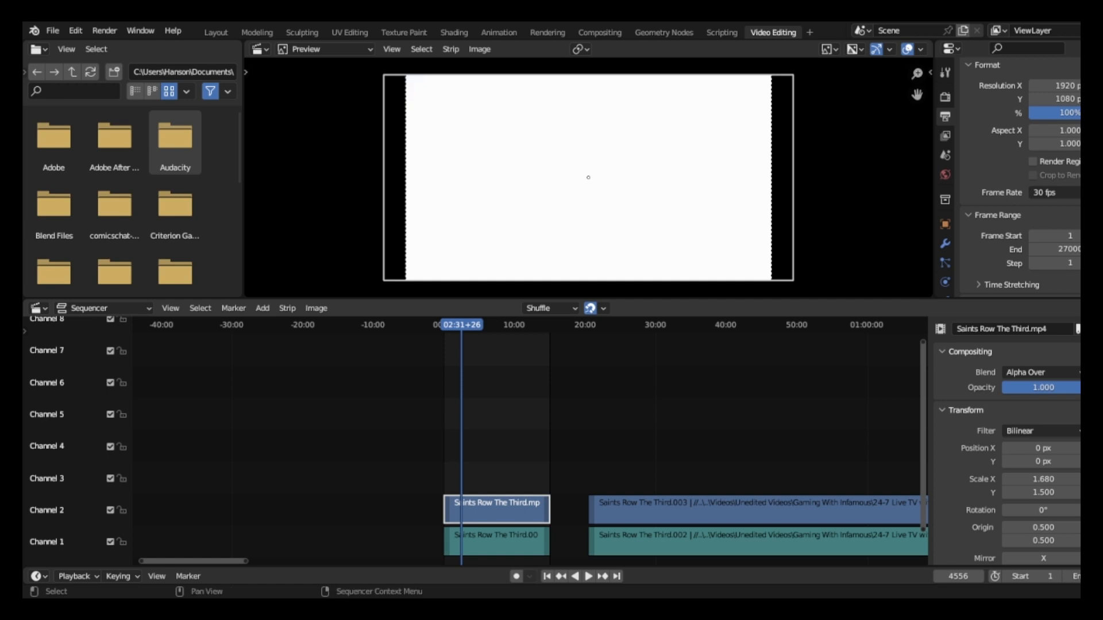
Move the second clip's video and sound strips straight up two channels, to channels 4 and 3.
left_click_drag(570, 463, 637, 553)
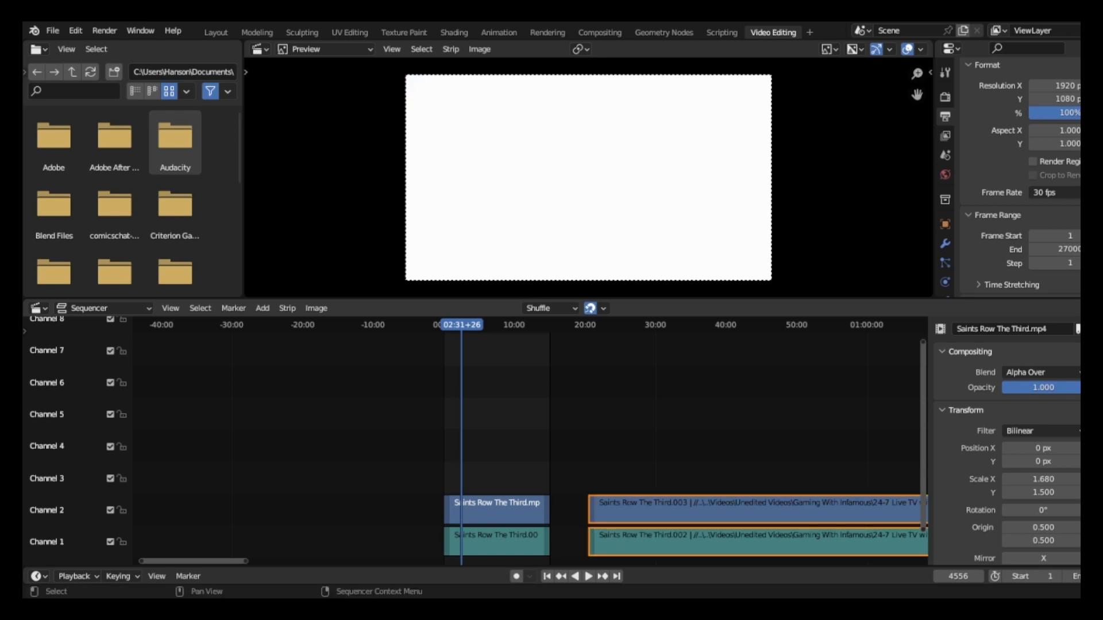
key("g")
key("y")
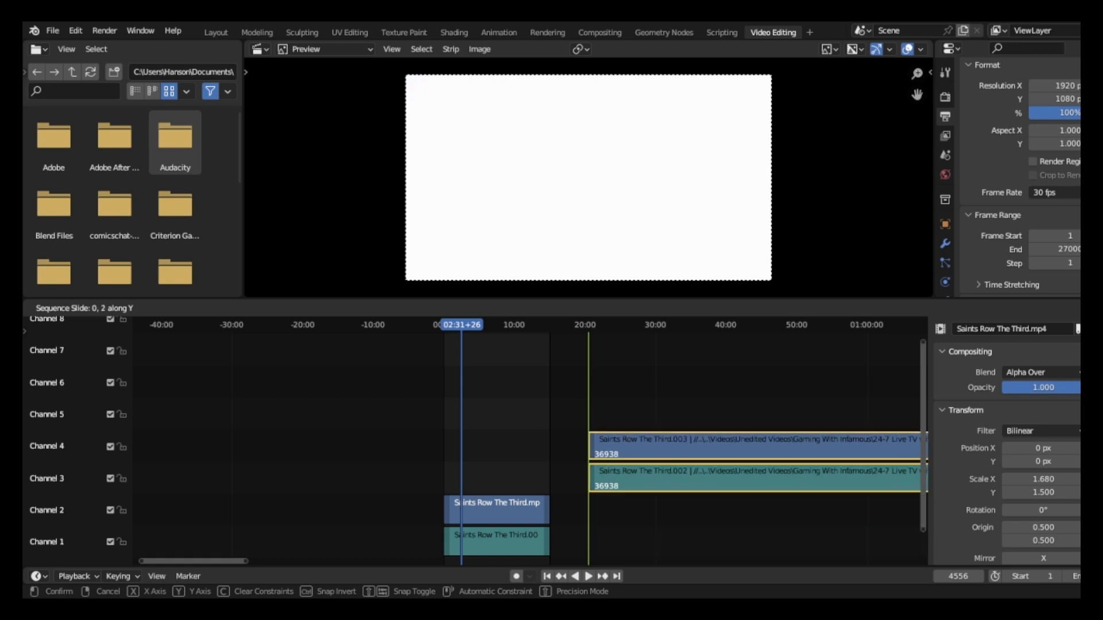
key("Return")
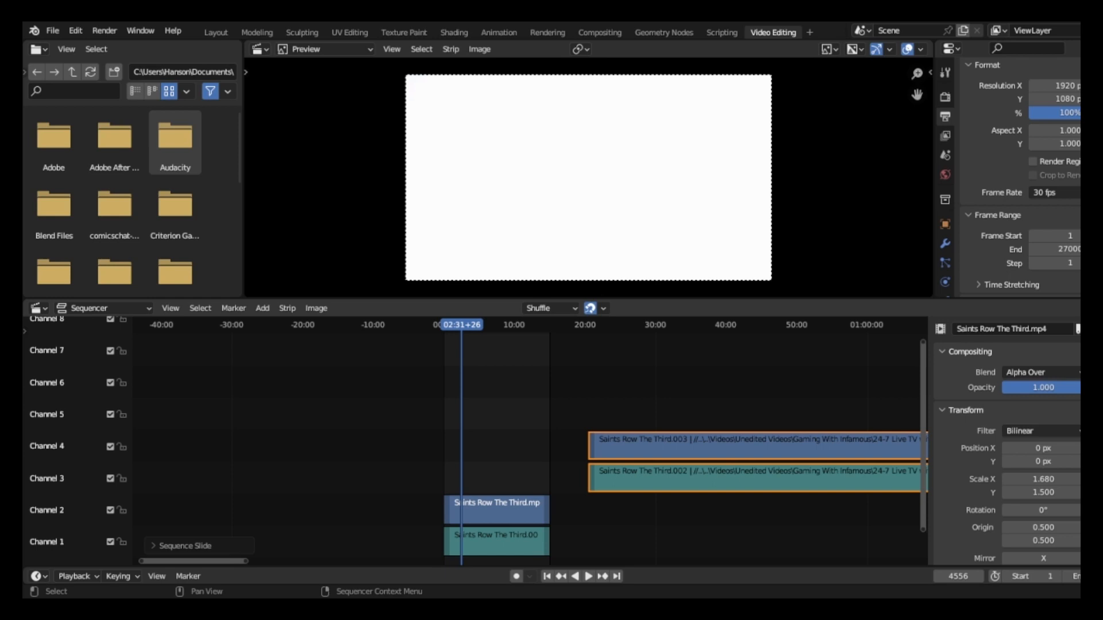
key("g")
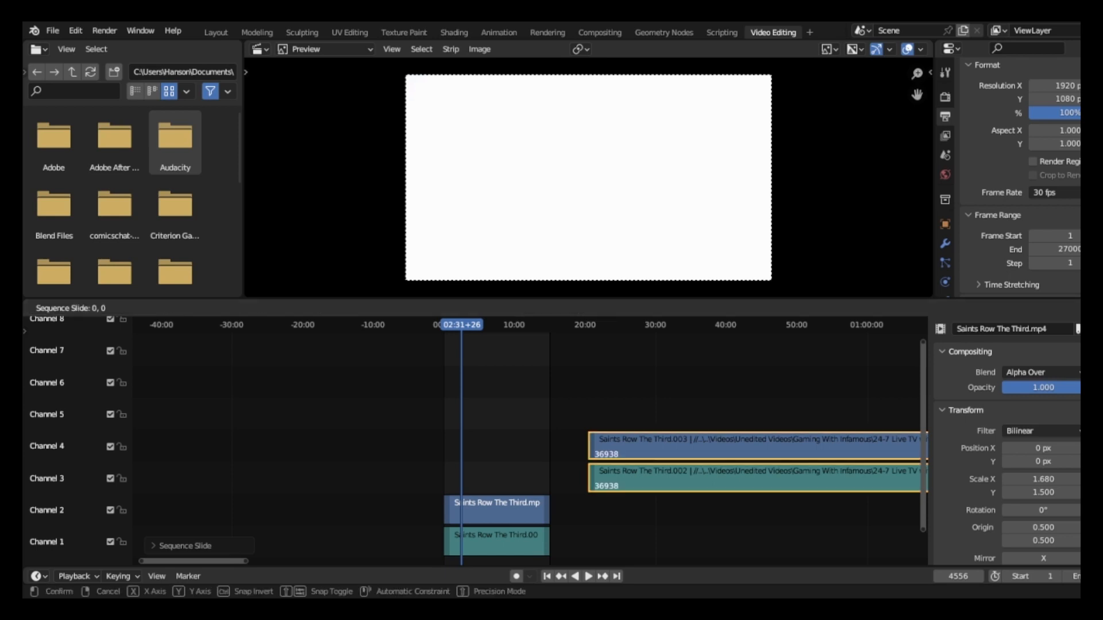
key("Escape")
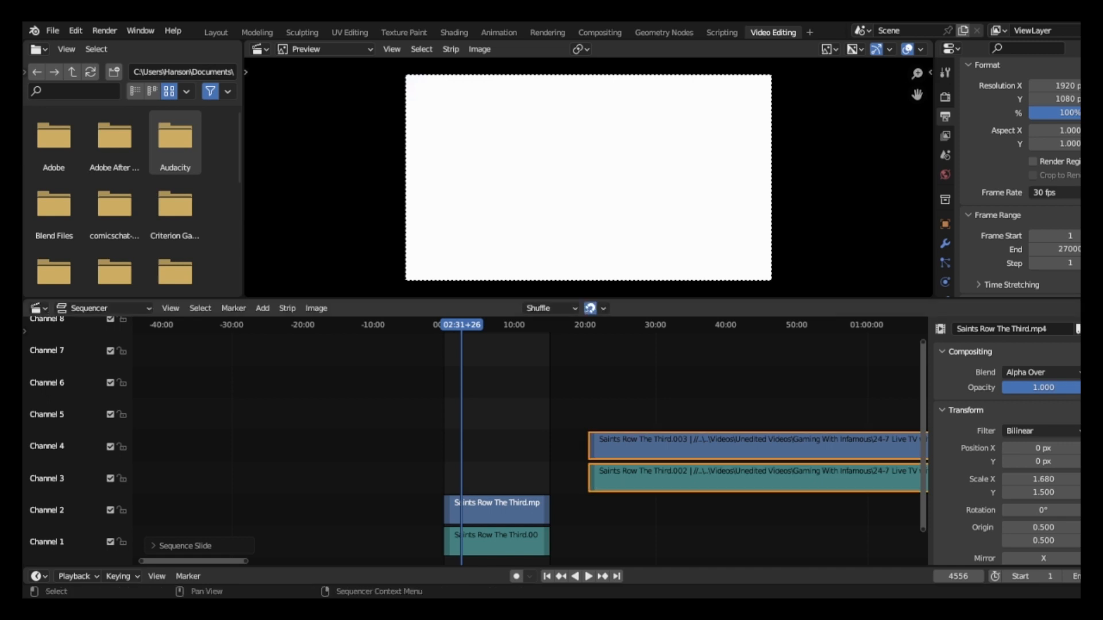
Deselect all strips and select only the first clip's video and sound strips in channels 2 and 1.
key("alt+a")
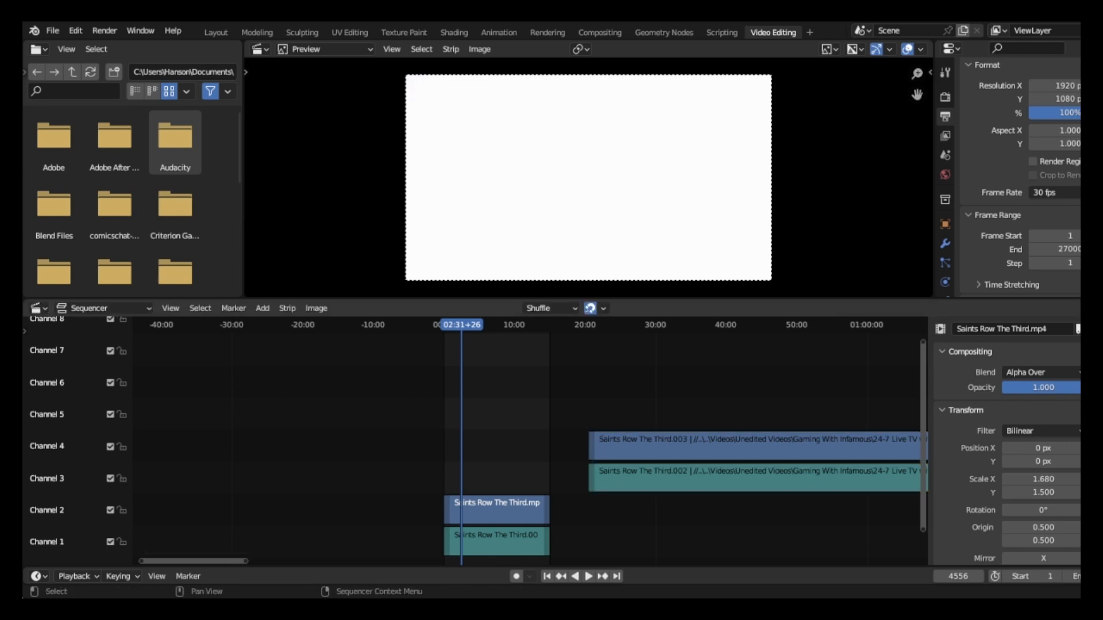
key("b")
left_click_drag(501, 476, 544, 545)
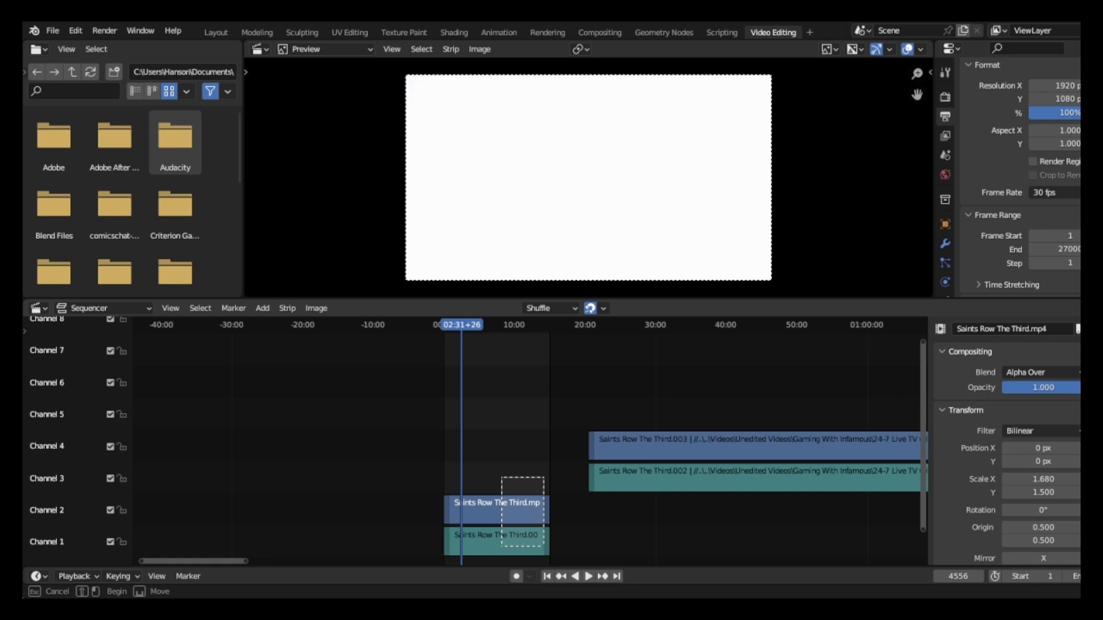
left_click_drag(544, 544, 544, 547)
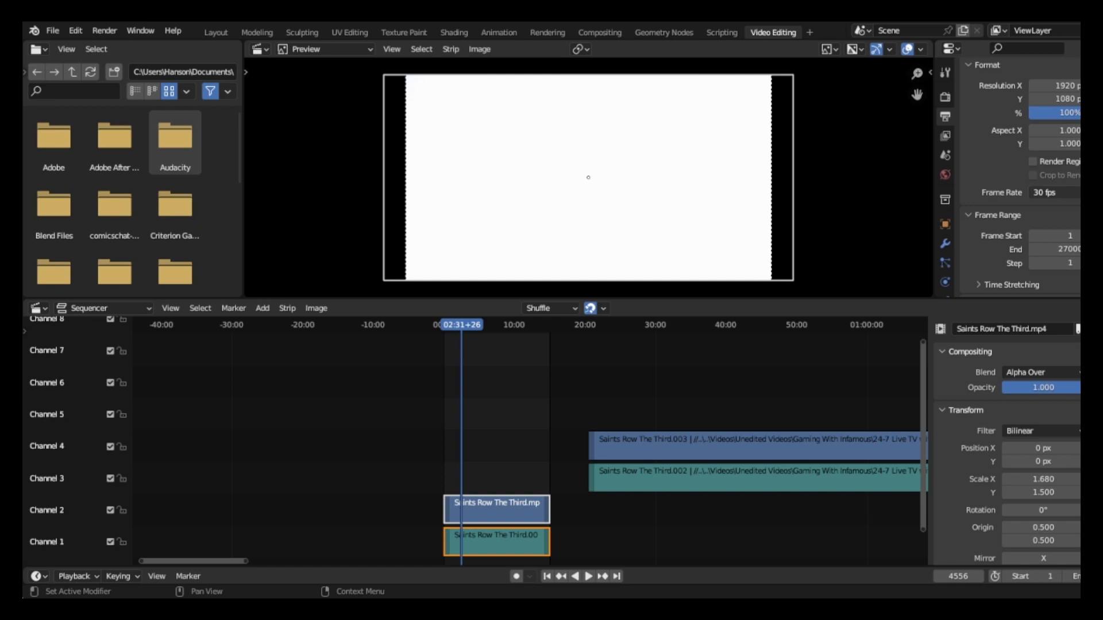
Set the scene's output frame rate to 60 fps.
left_click(1054, 193)
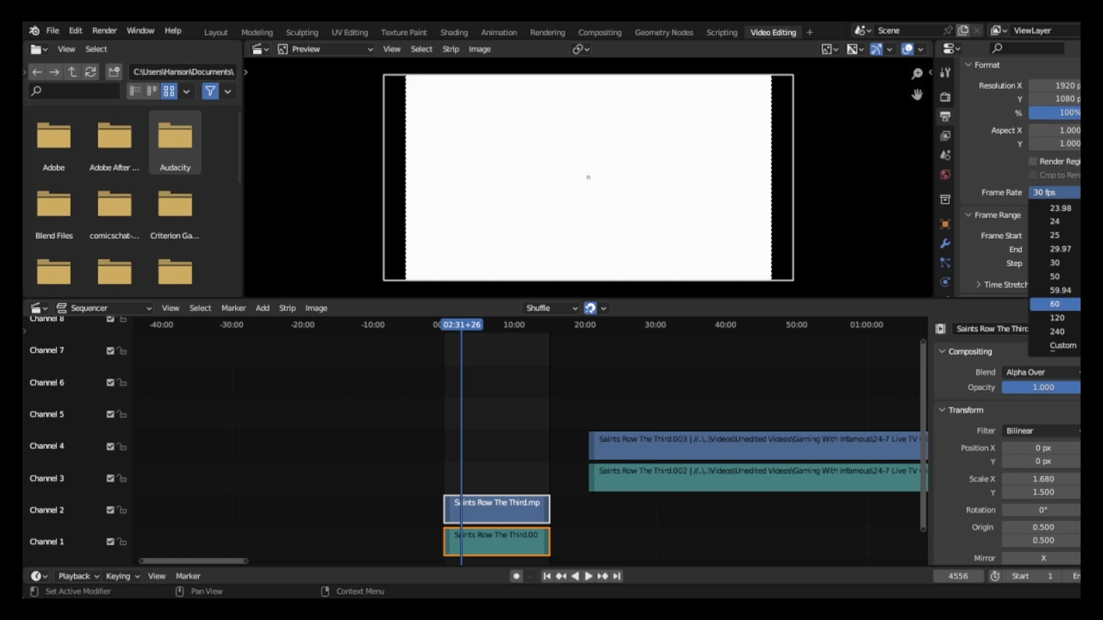
left_click(1054, 304)
scroll(529, 443, "down", 5)
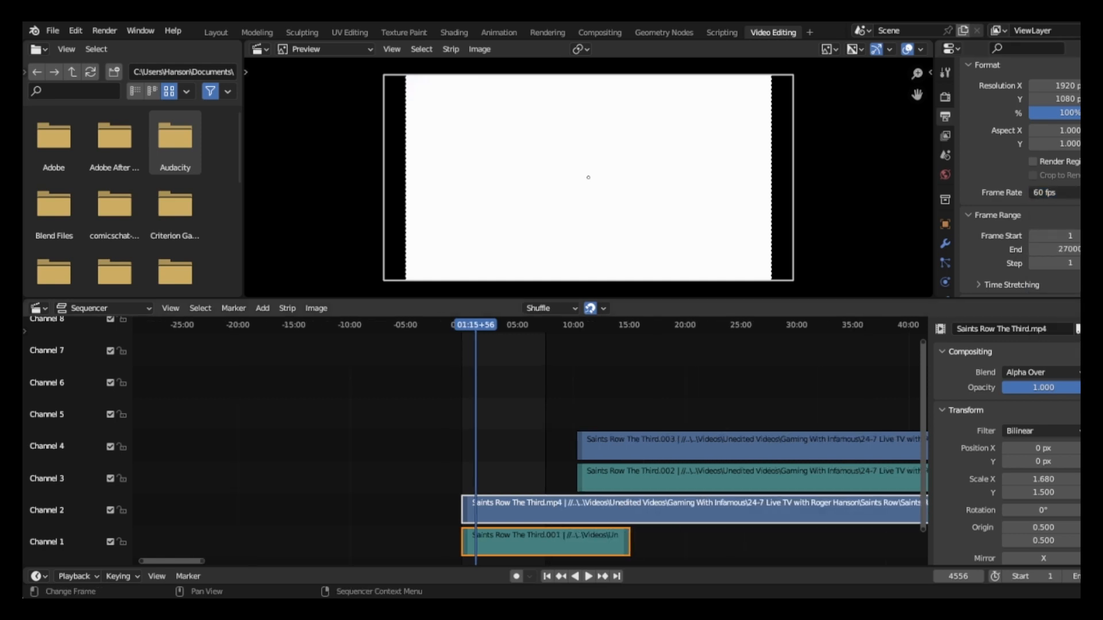
scroll(529, 442, "up", 5)
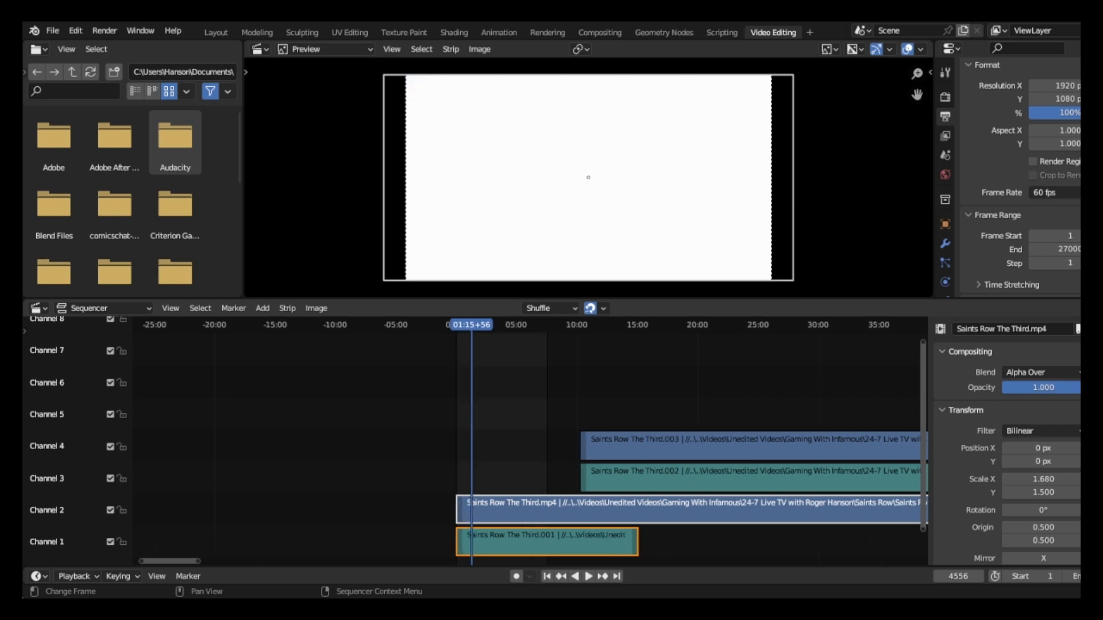
Shorten the first clip's video strip in channel 2 by moving only its end back to about frame 213094.
scroll(528, 442, "down", 5)
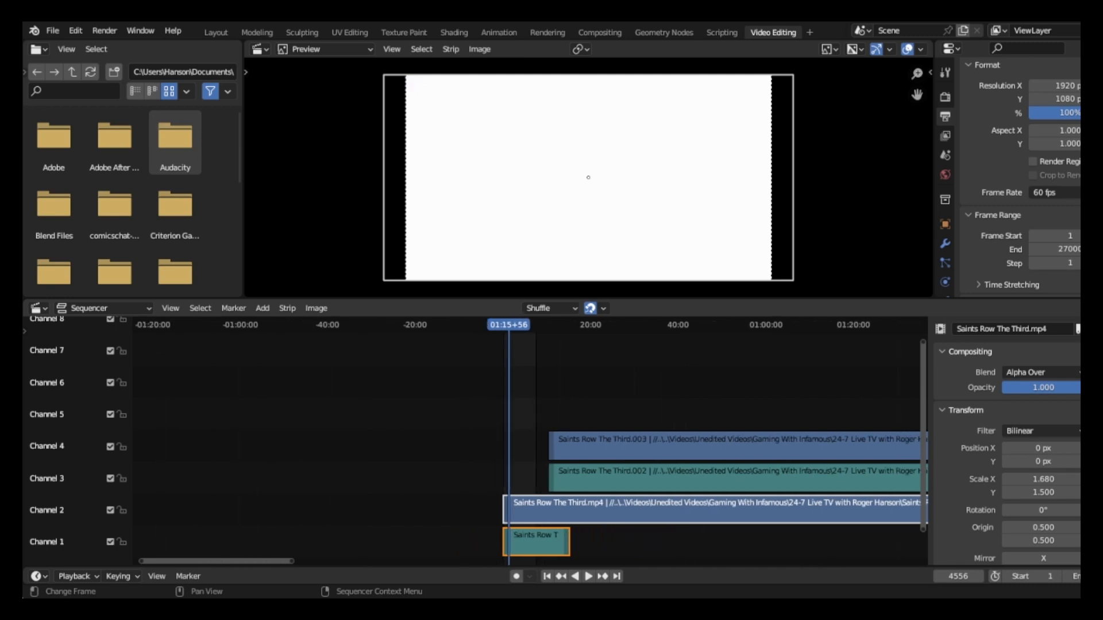
scroll(528, 443, "down", 3)
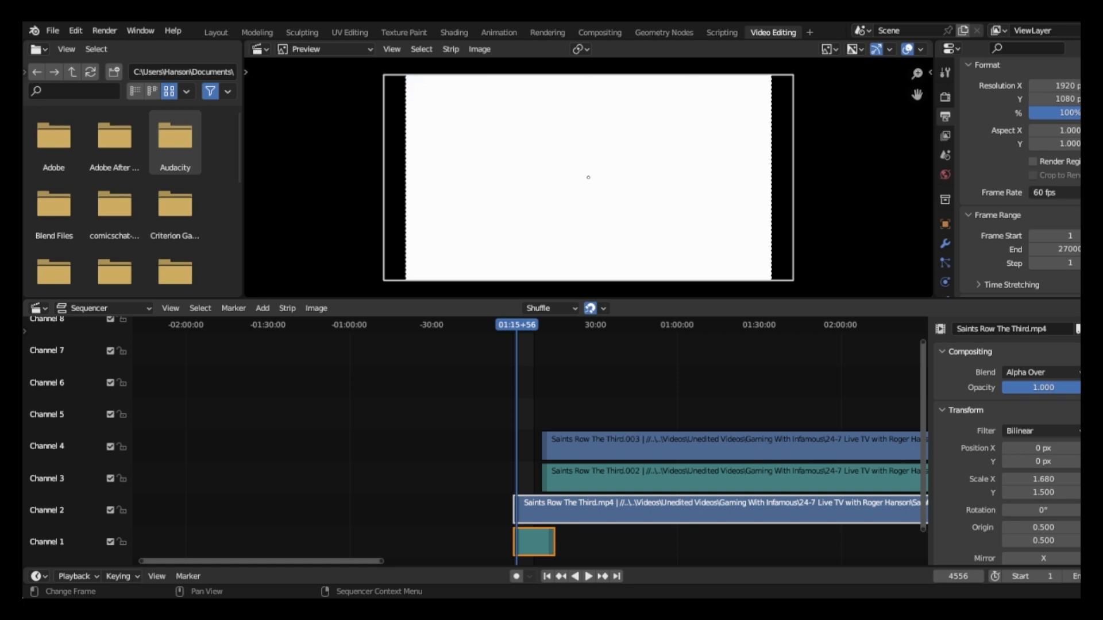
middle_click_drag(741, 442, 311, 442)
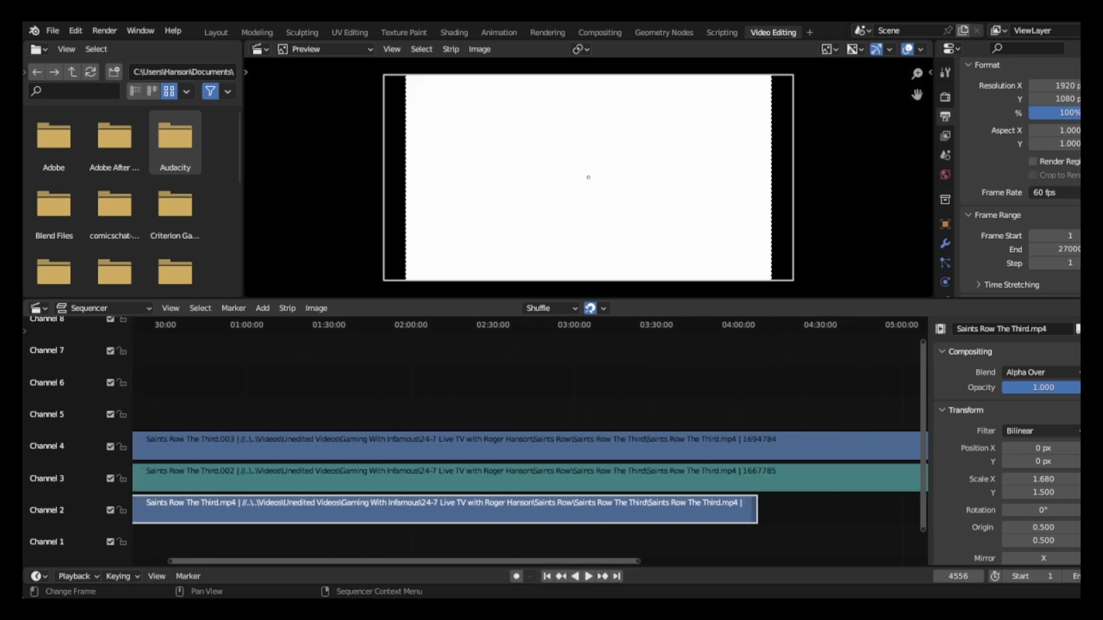
left_click(754, 510)
key("g")
key("x")
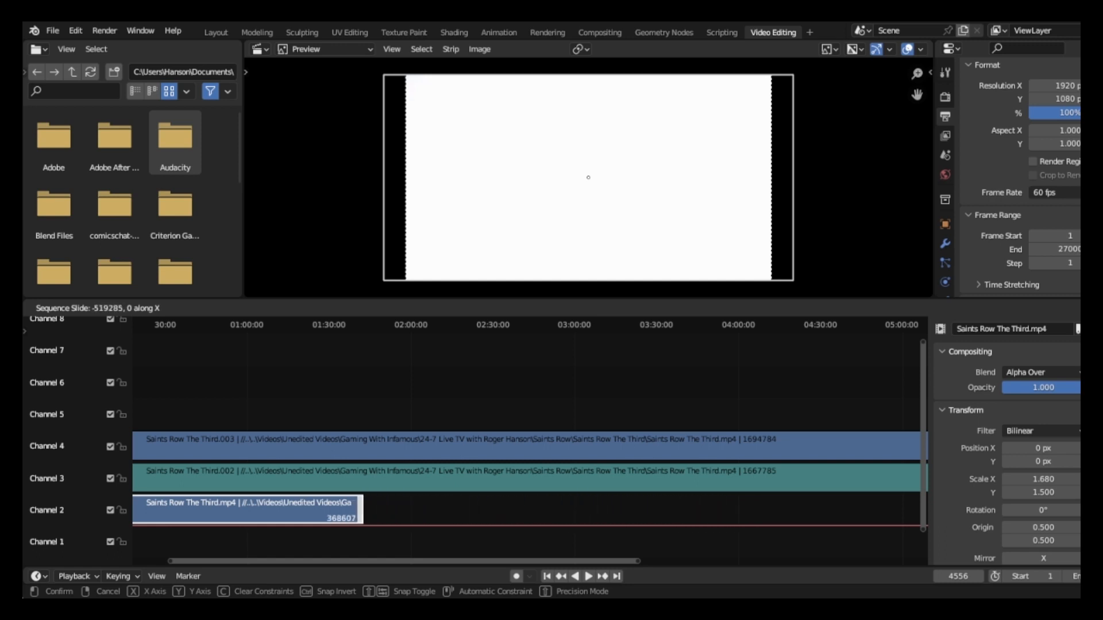
key("Return")
Trim the end of the channel 2 video strip to about frame 54909, in line with the end of the channel 1 sound strip.
middle_click_drag(402, 430, 621, 431)
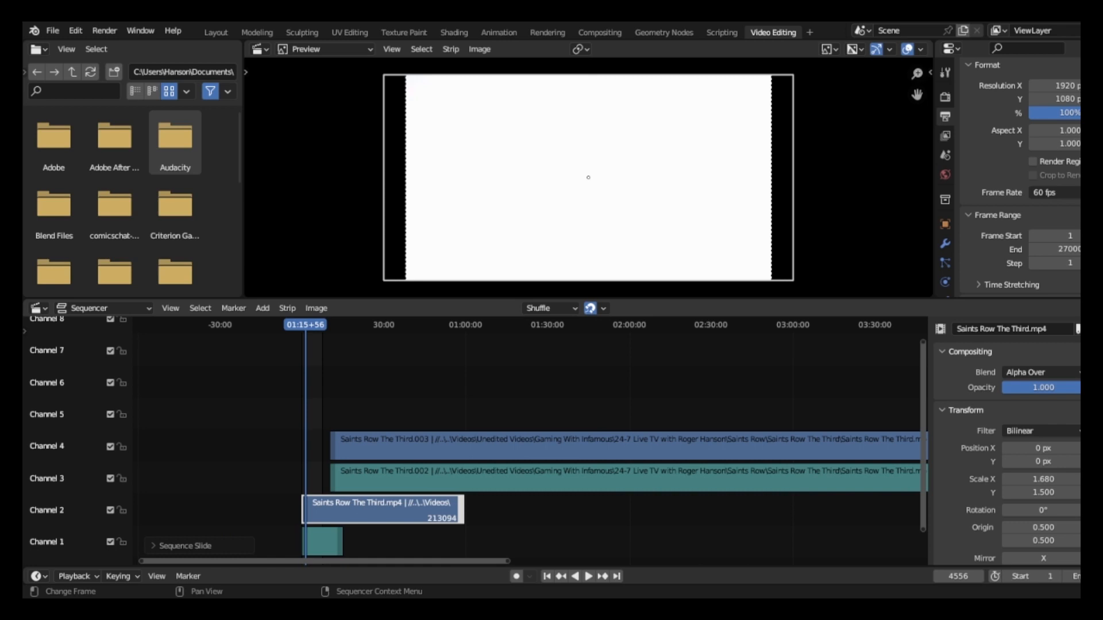
key("g")
key("x")
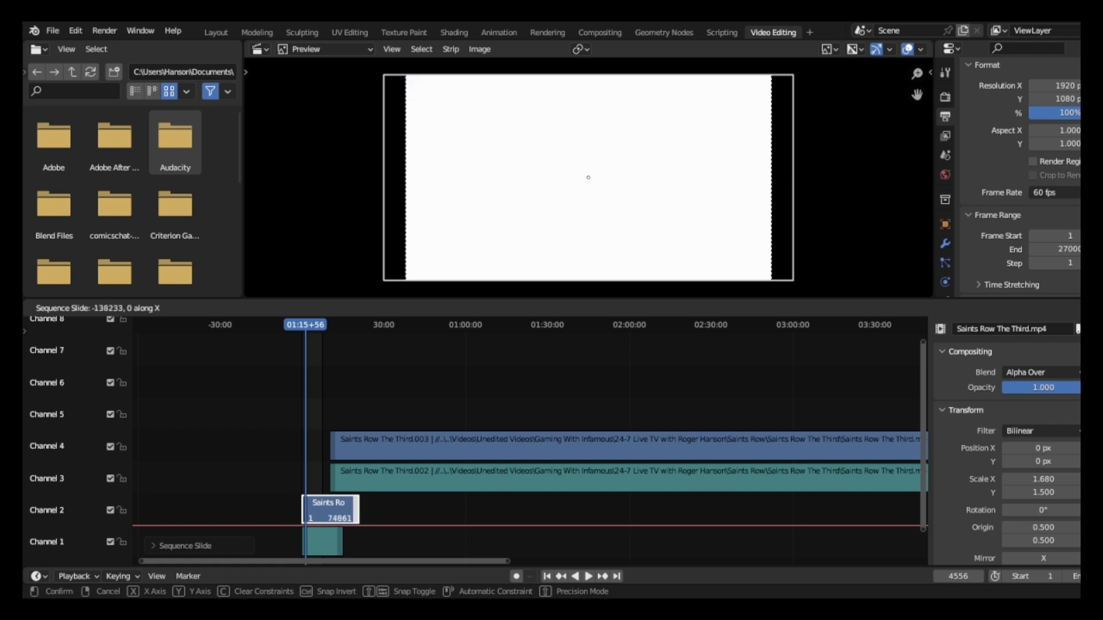
key("Return")
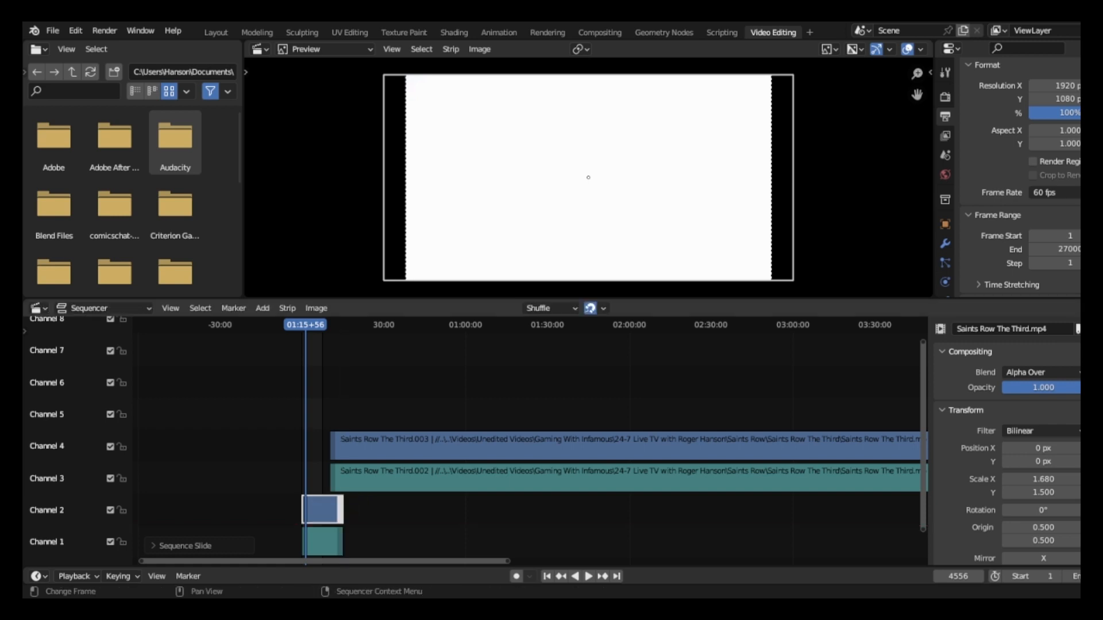
key("g")
key("Return")
scroll(530, 441, "up", 8)
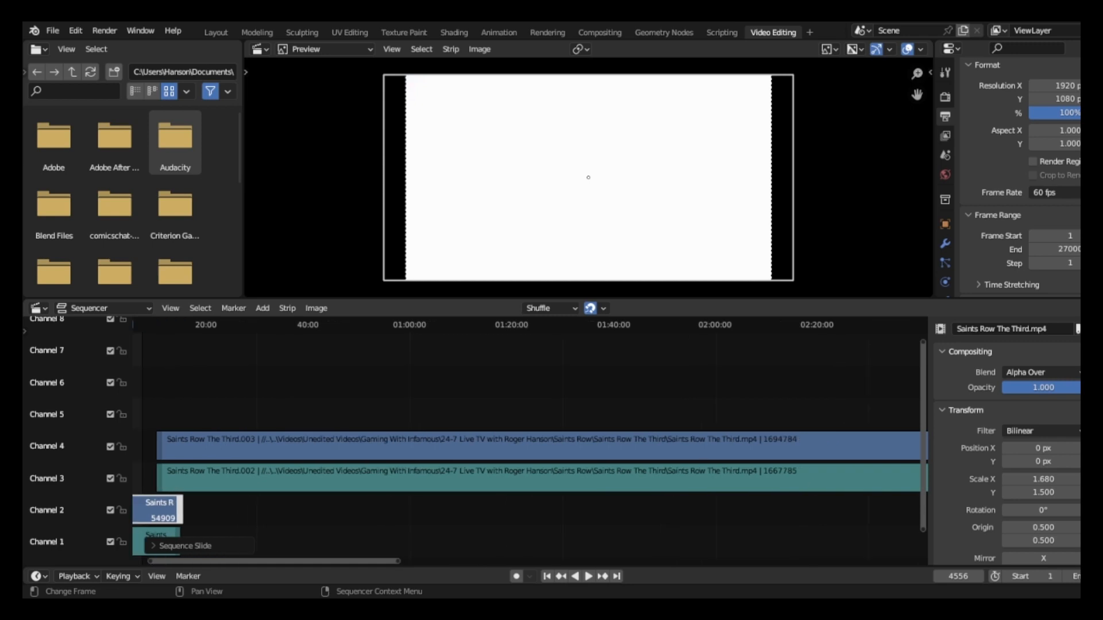
Move the second clip's video and sound strips straight up one channel, to channels 5 and 4.
key("alt+a")
left_click_drag(343, 415, 375, 499)
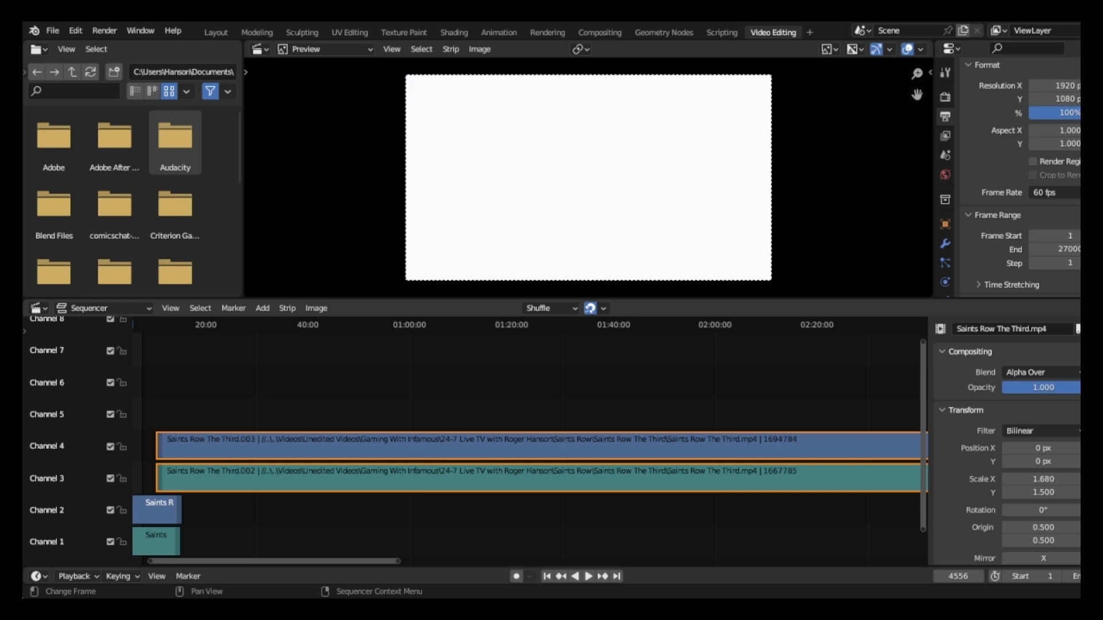
key("g")
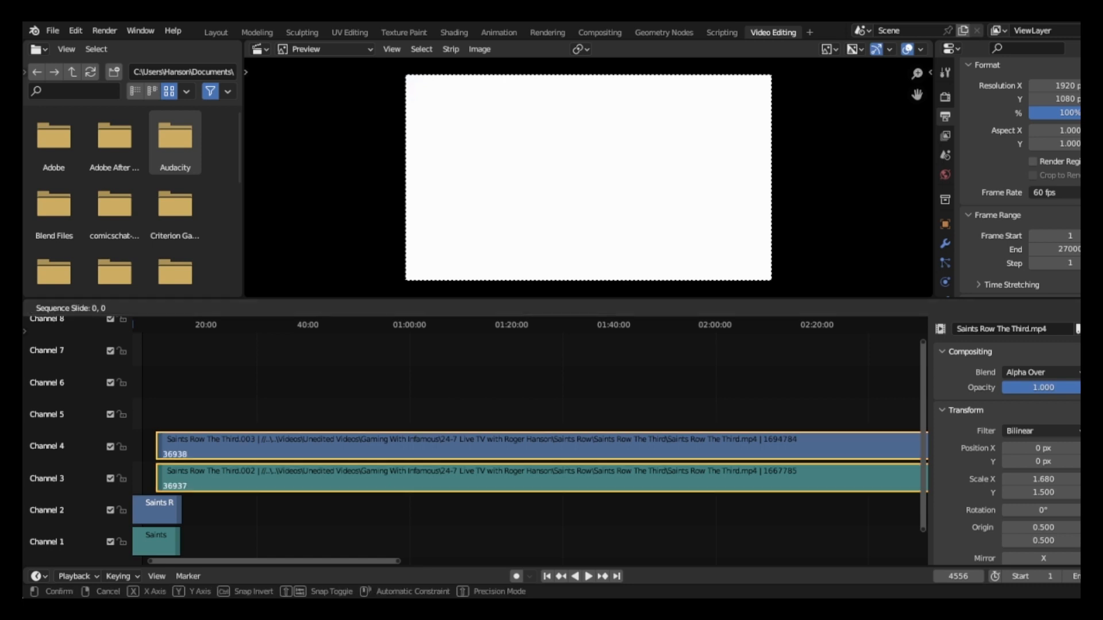
key("y")
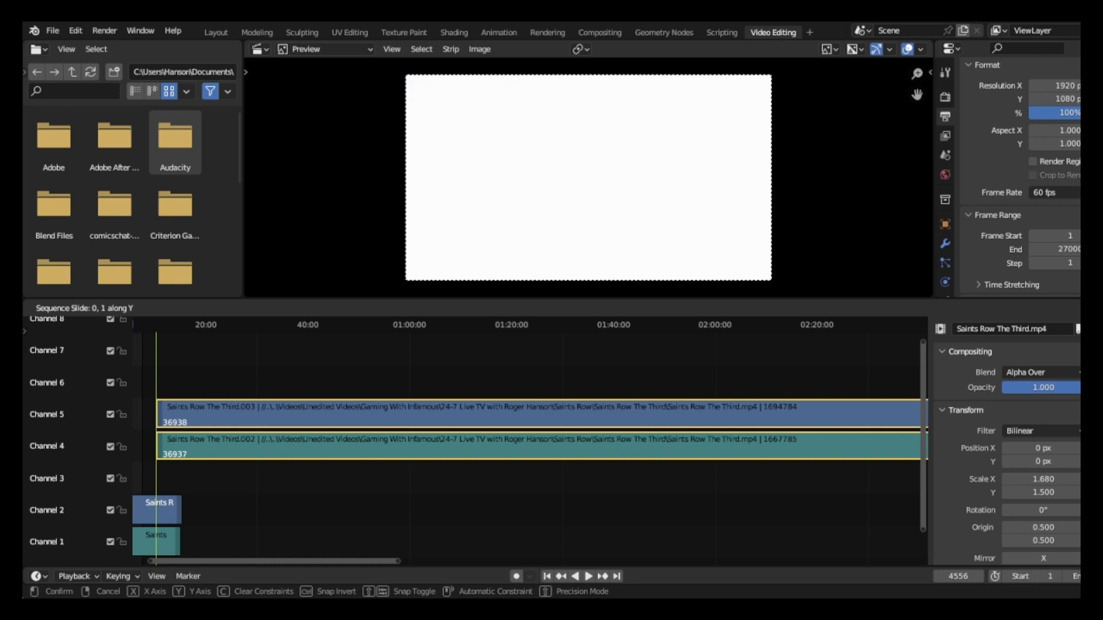
key("Return")
Add a Speed Control effect strip to the first clip's video strip in channel 2.
middle_click_drag(368, 402, 685, 402)
left_click(464, 511)
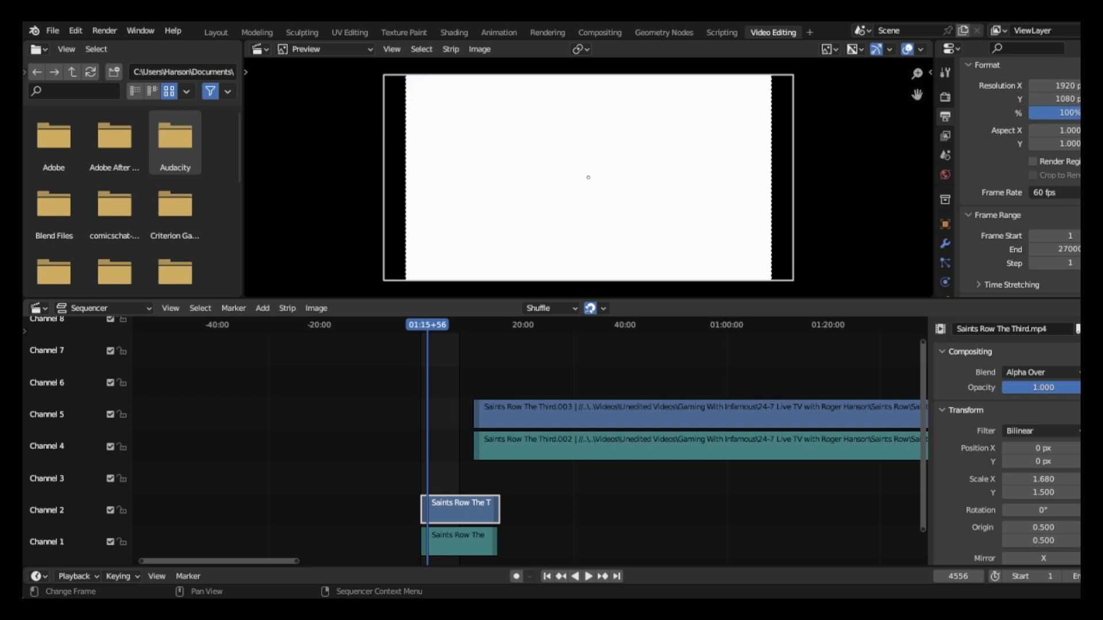
left_click(263, 308)
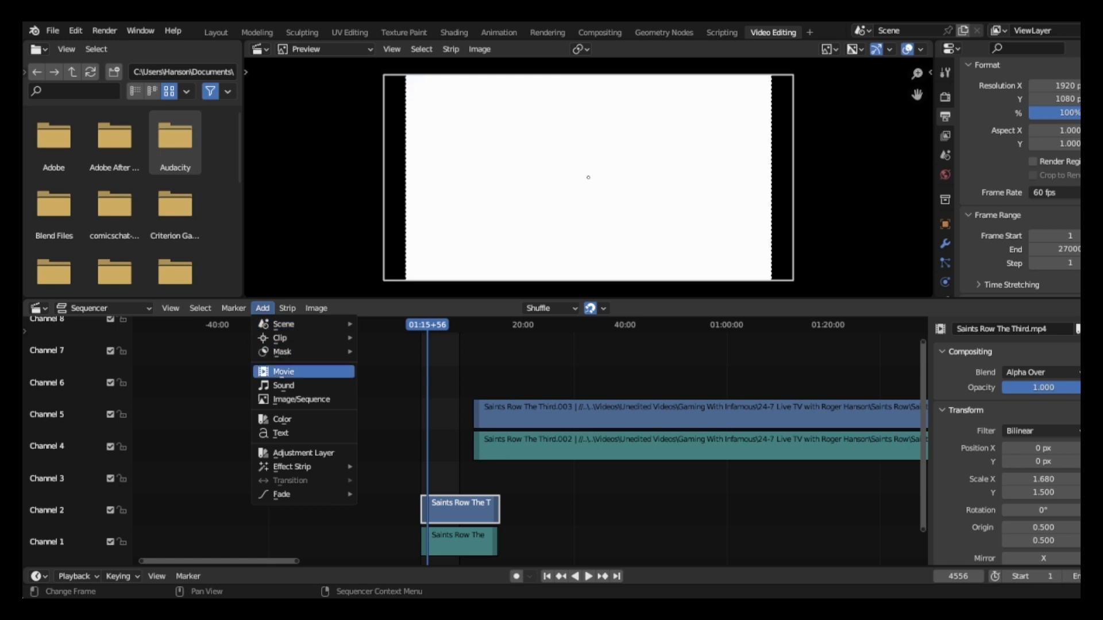
mouse_move(304, 466)
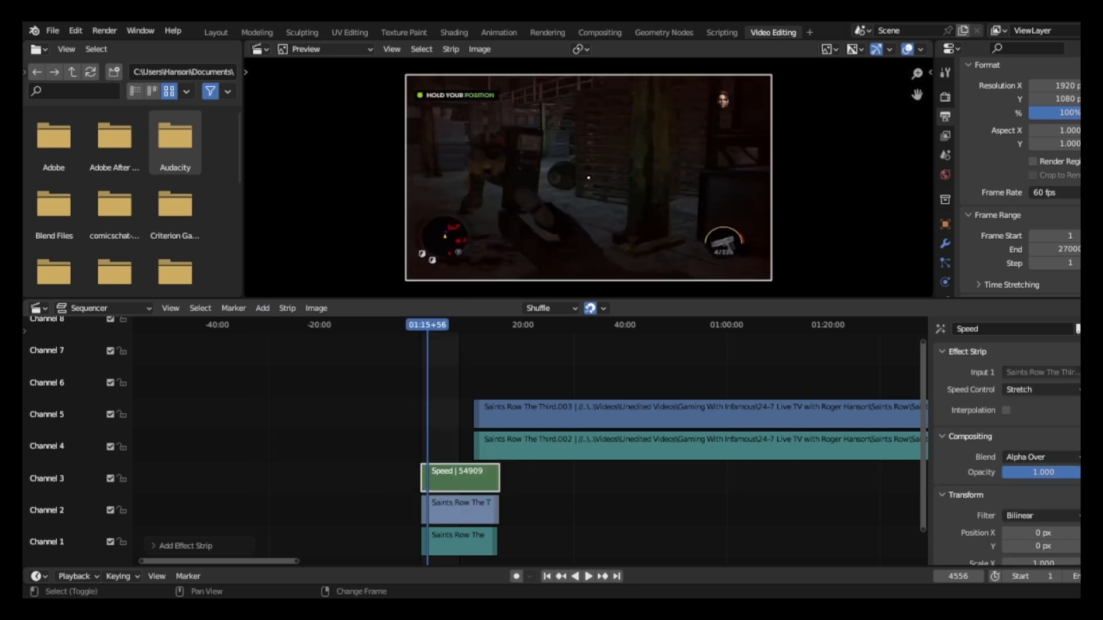
Play the first clip from frame 1 to check the Speed effect against its sound, and return to the start.
key("shift+Left")
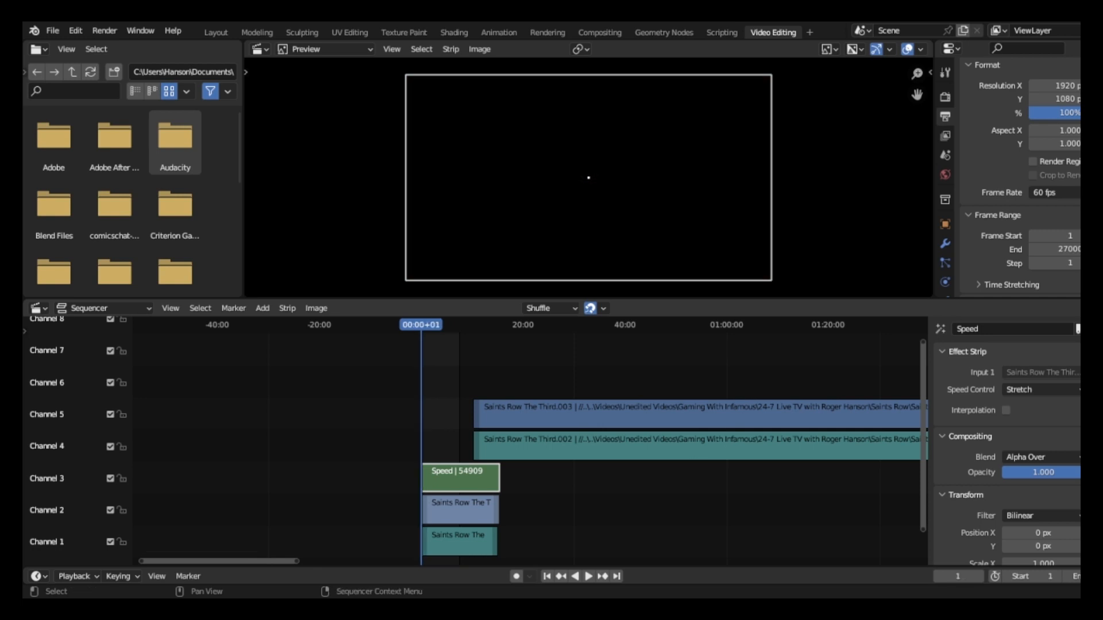
key("space")
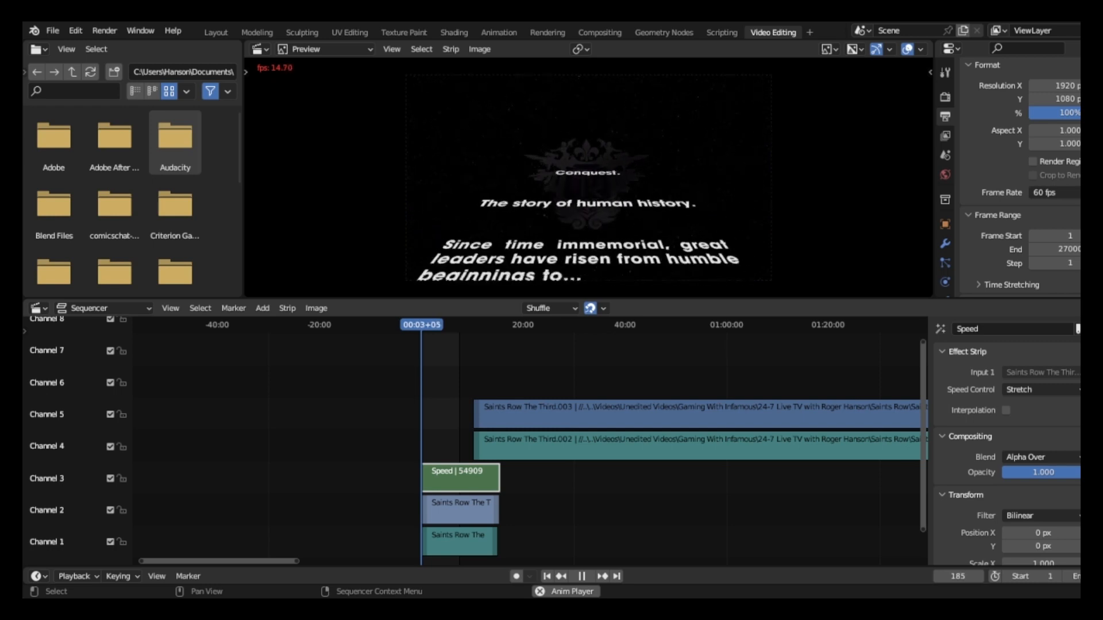
left_click(461, 542)
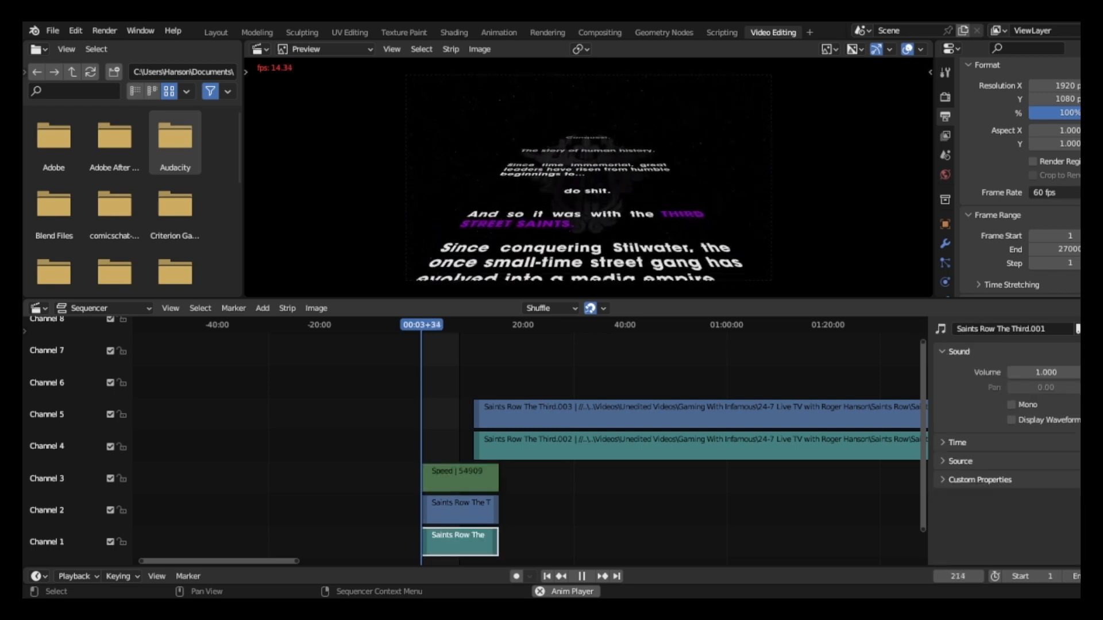
key("space")
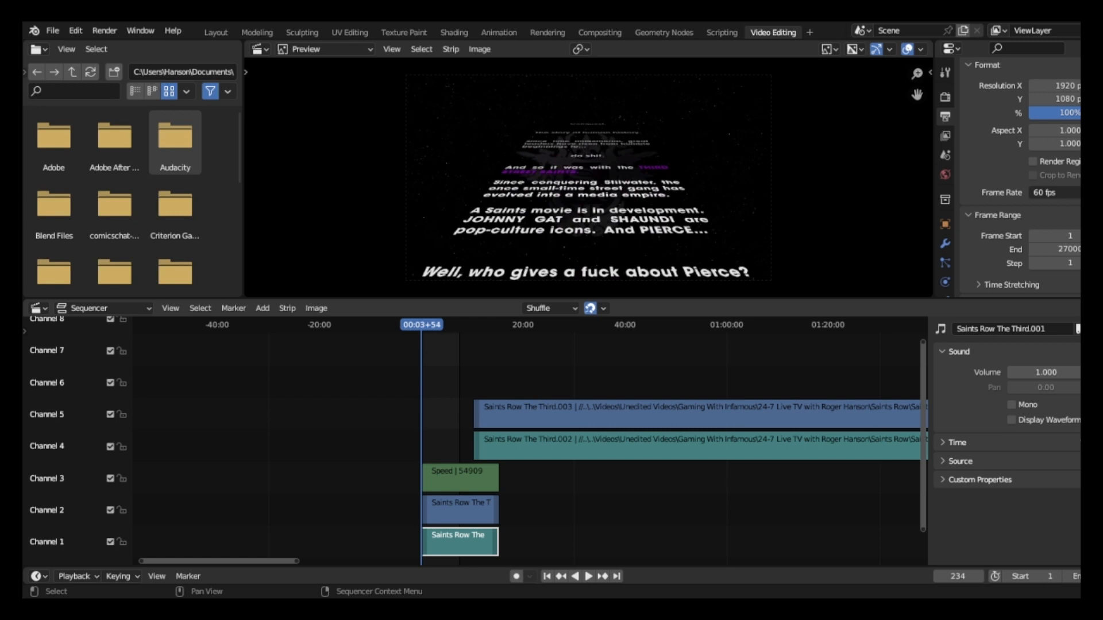
key("shift+Left")
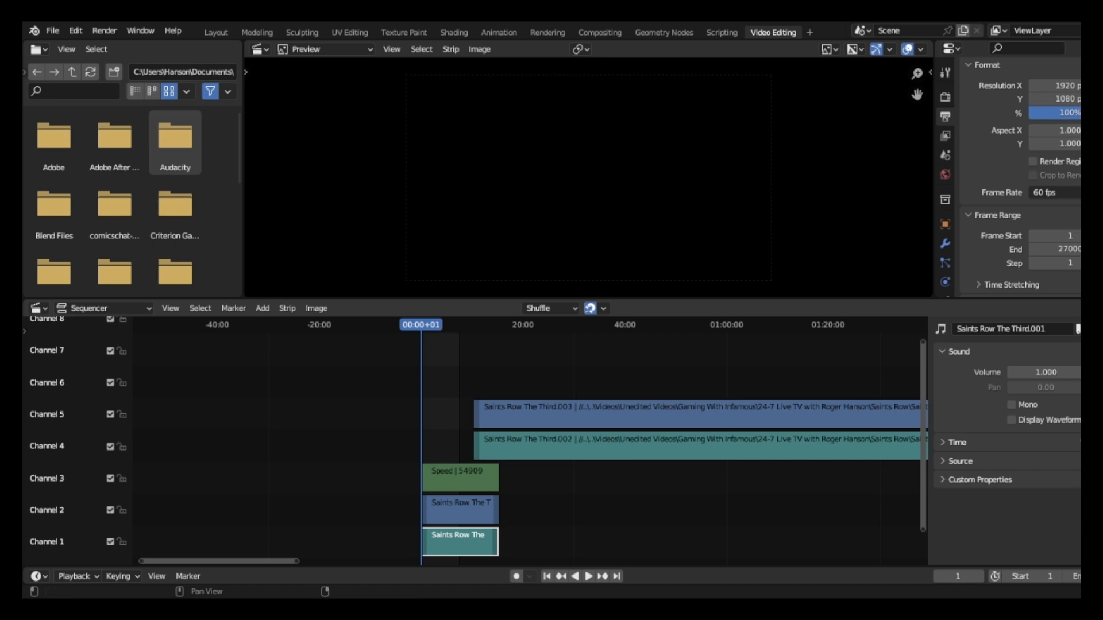
Examine the channel 1 sound strip's source details and the output audio encoding settings, replaying the opening in between.
left_click(959, 461)
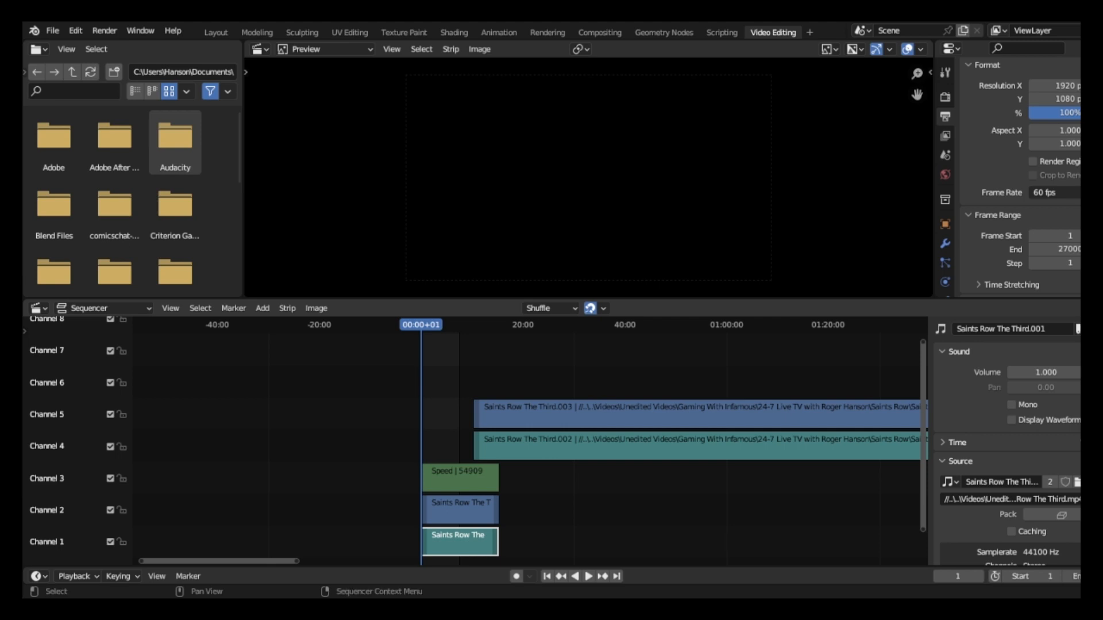
key("space")
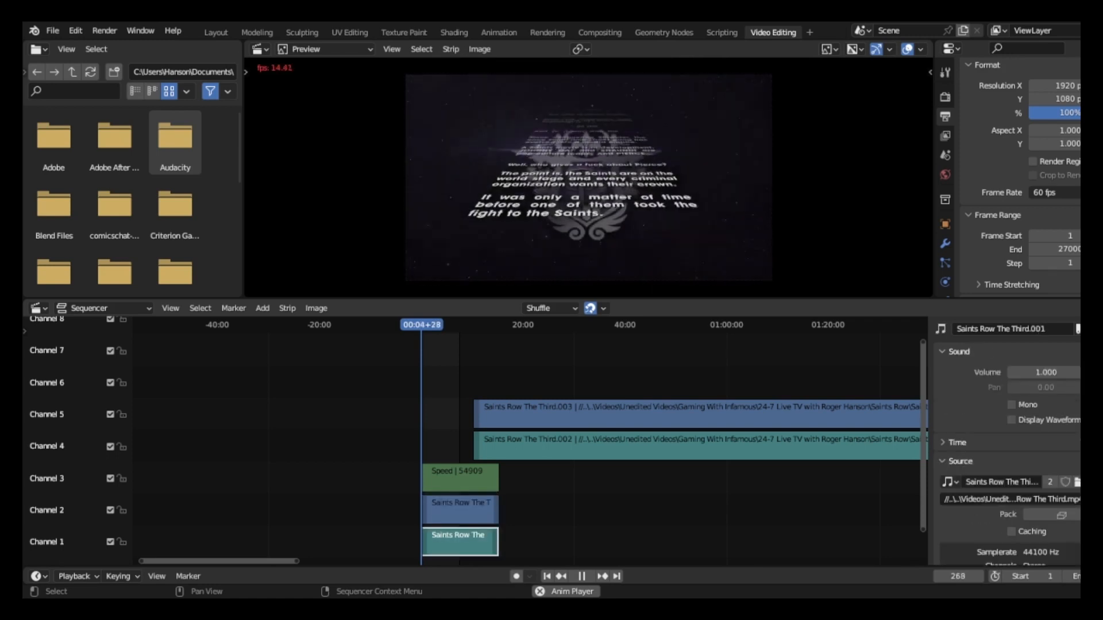
key("space")
key("shift+Left")
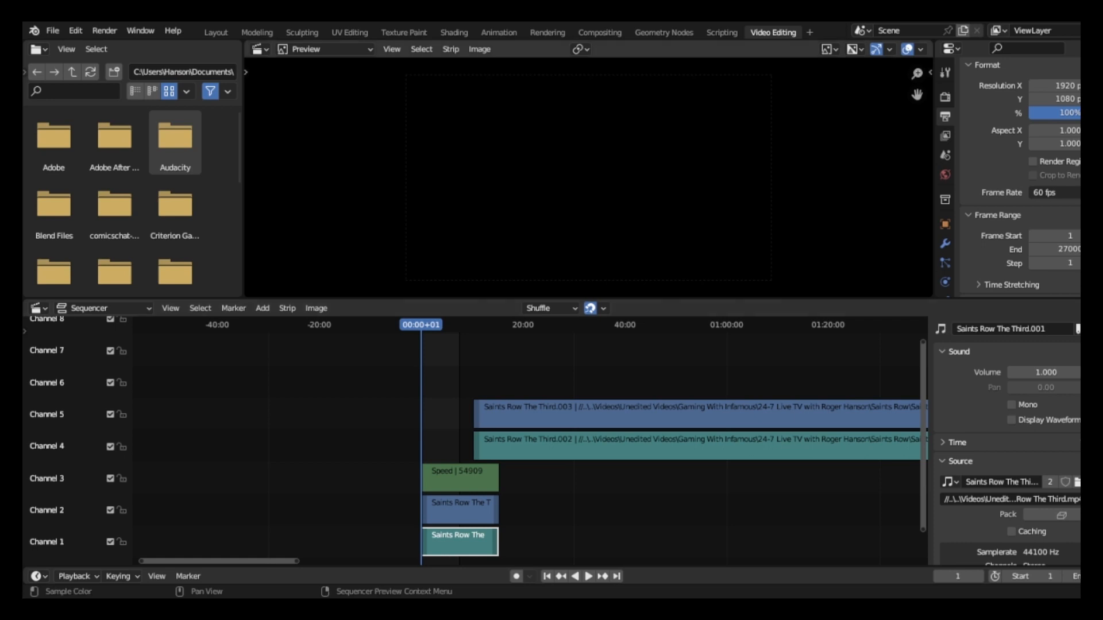
scroll(1020, 178, "down", 10)
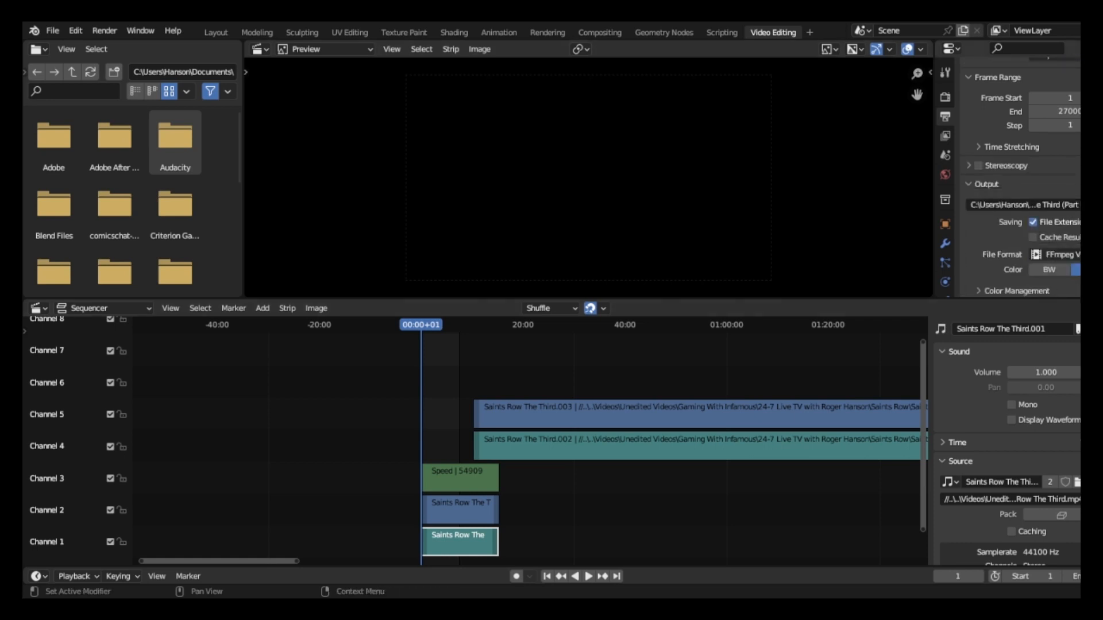
scroll(1019, 178, "down", 5)
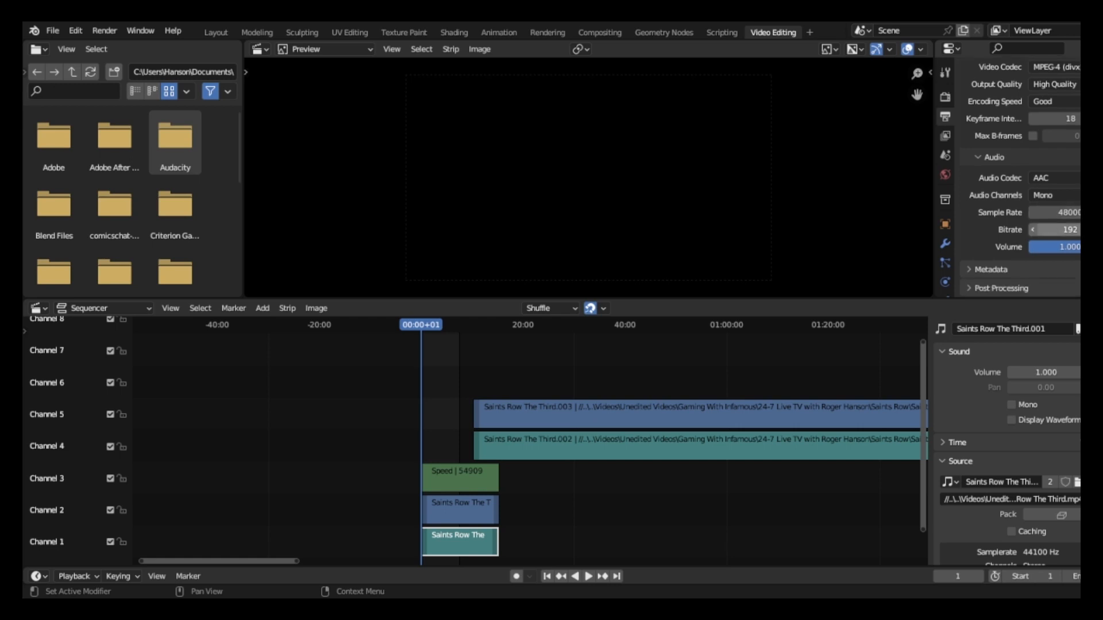
Spot-check playback with the Speed effect at several points of the first clip and delete the Speed strip from channel 3.
left_click(460, 479)
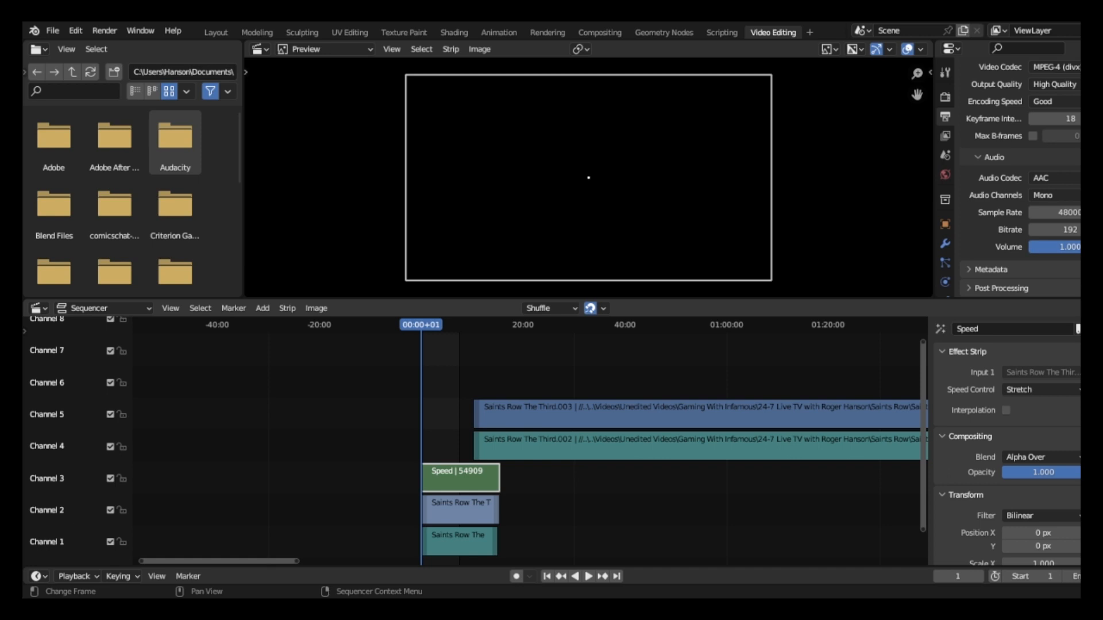
key("space")
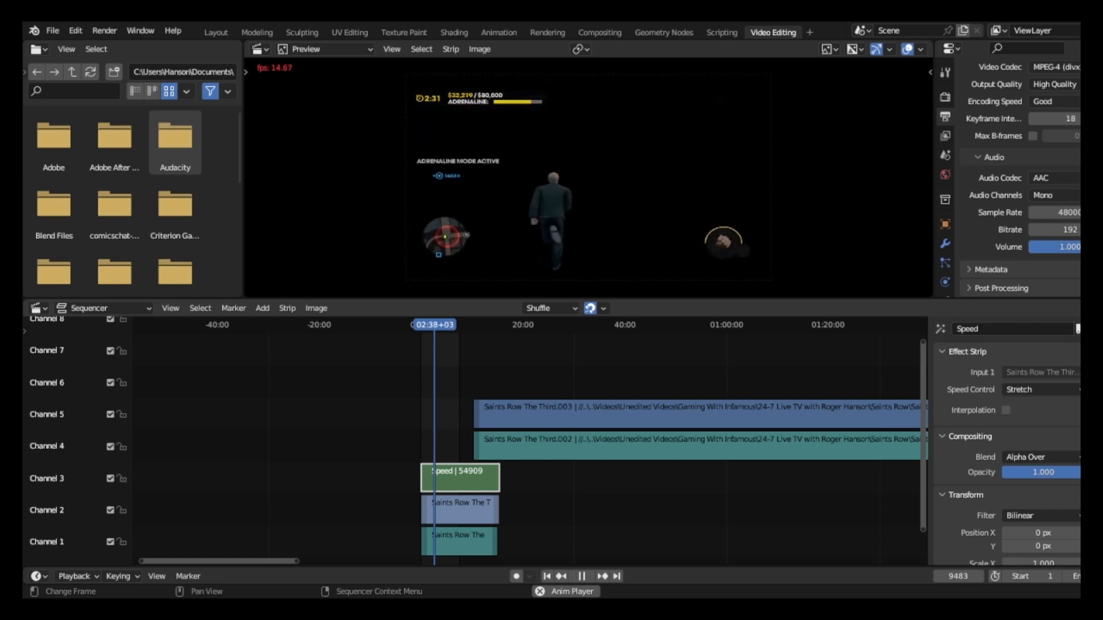
key("space")
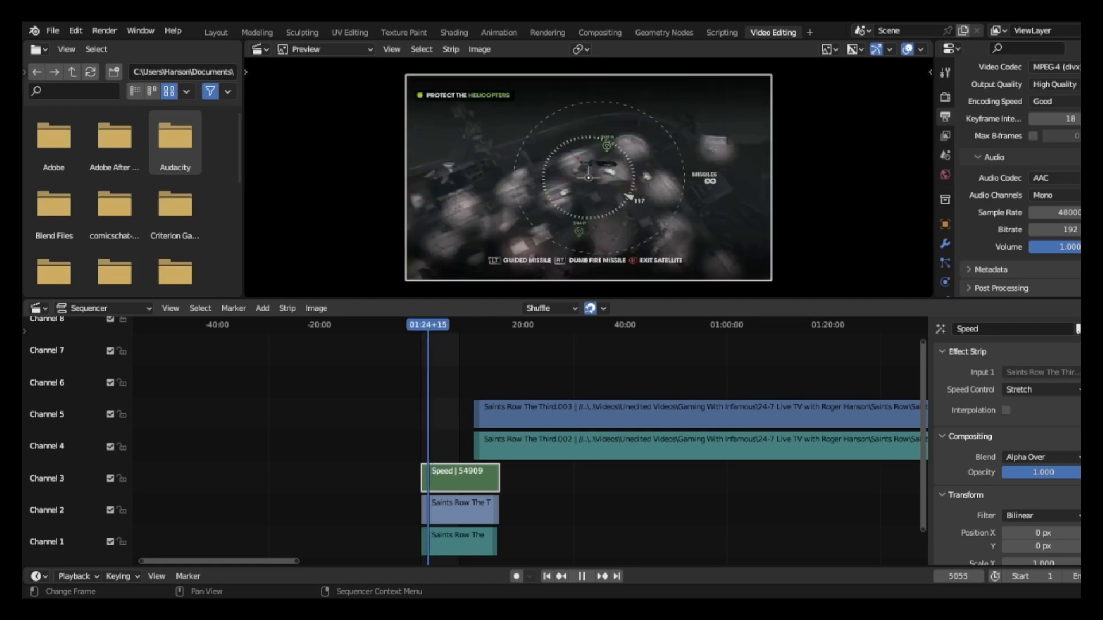
key("space")
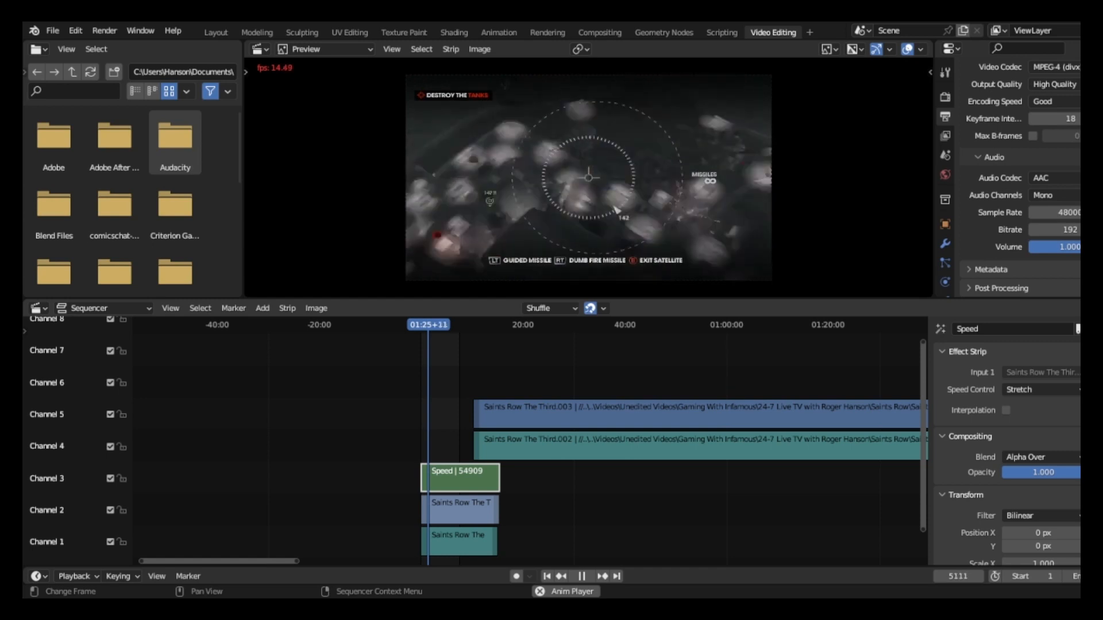
key("space")
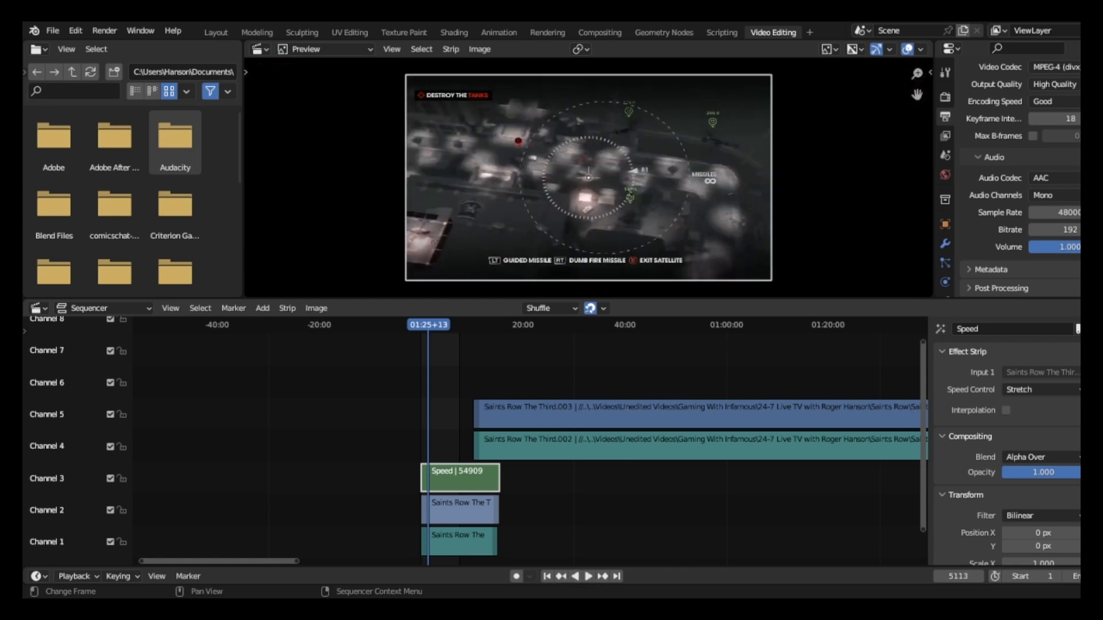
key("Delete")
Return to frame 1 and try to add a Speed Control effect to the first clip's video and sound strips together.
left_click_drag(396, 491, 500, 557)
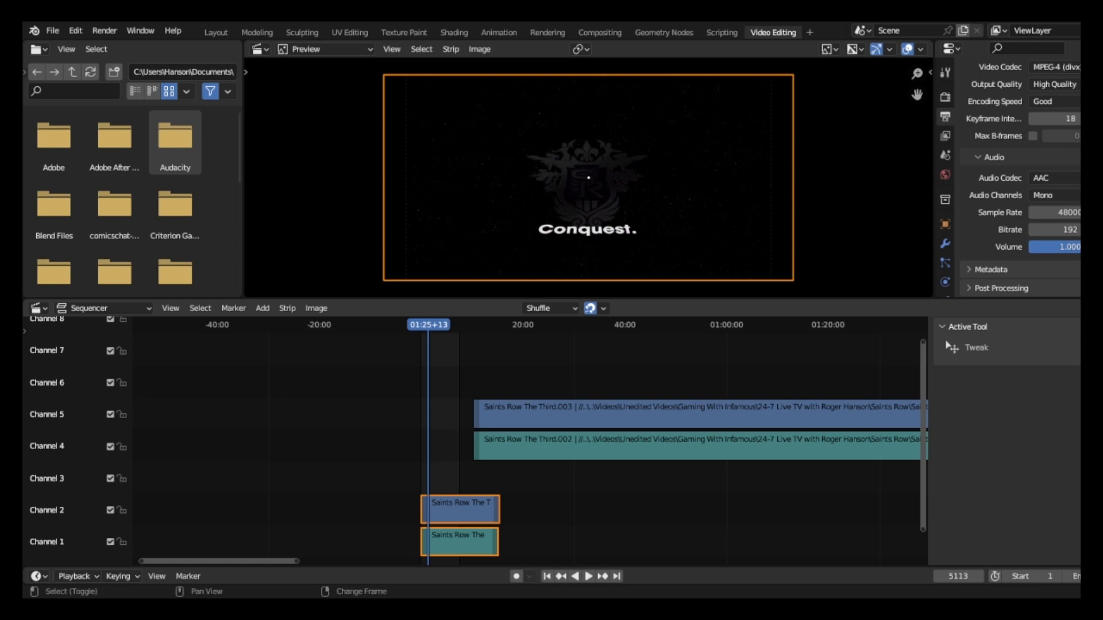
key("shift+Left")
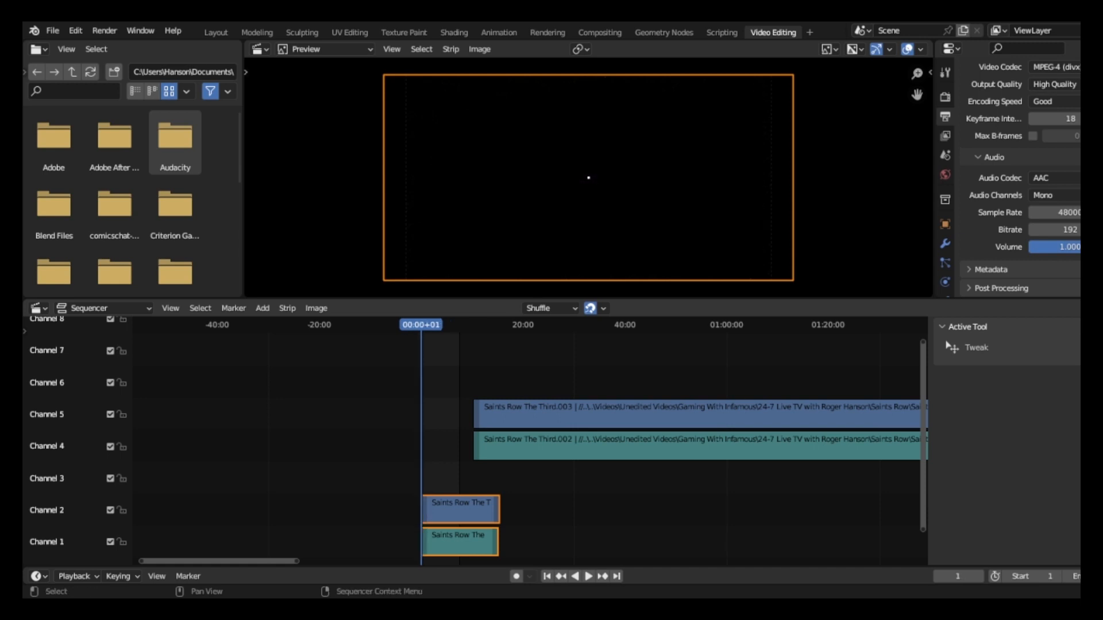
left_click(263, 307)
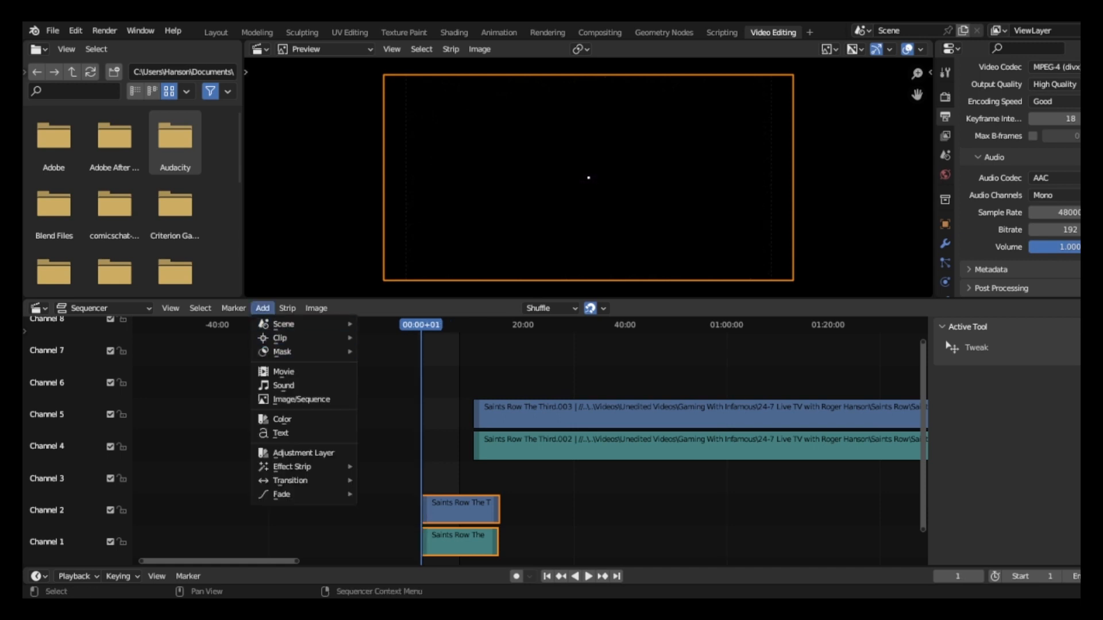
mouse_move(302, 466)
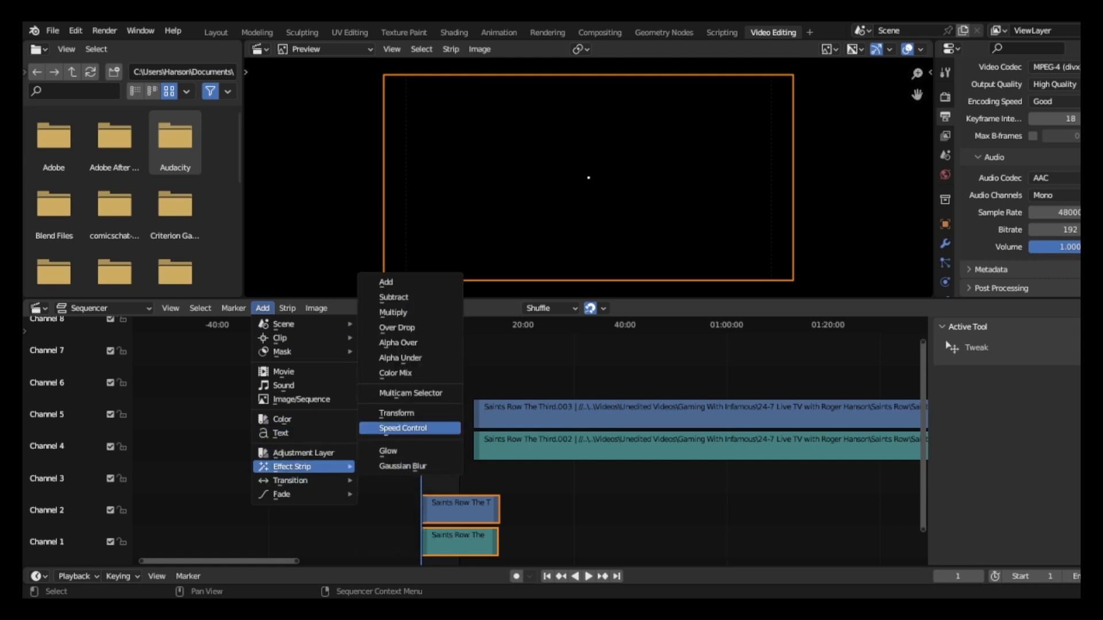
left_click(402, 428)
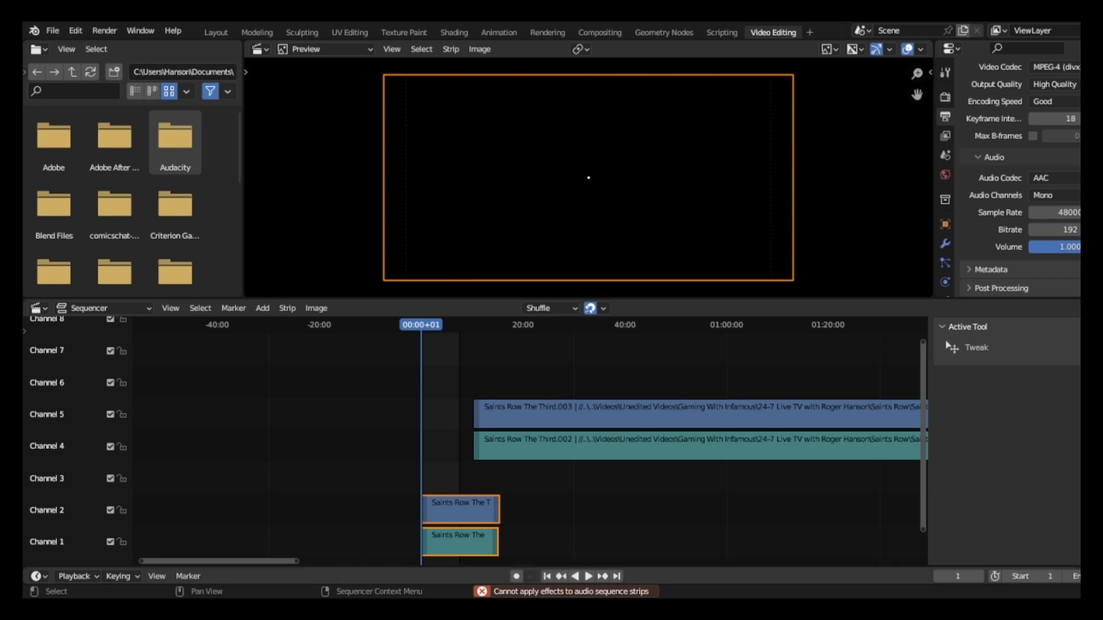
Retry the Speed Control effect on both strips of the first clip, with the channel 2 video strip as the active one.
left_click(461, 511)
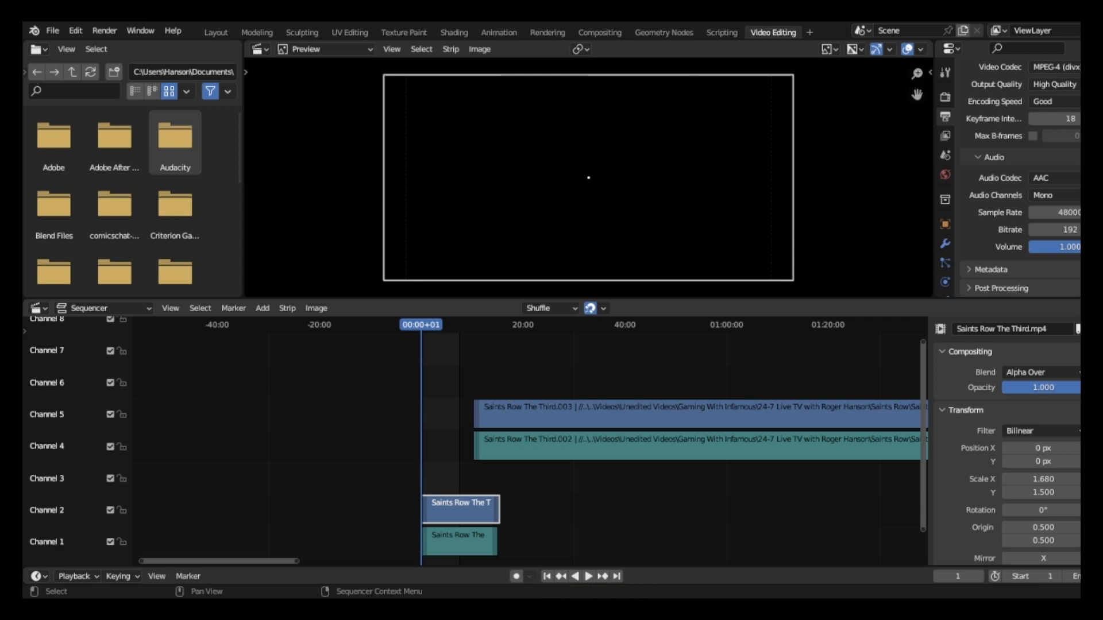
left_click_drag(404, 484, 499, 558)
left_click(263, 308)
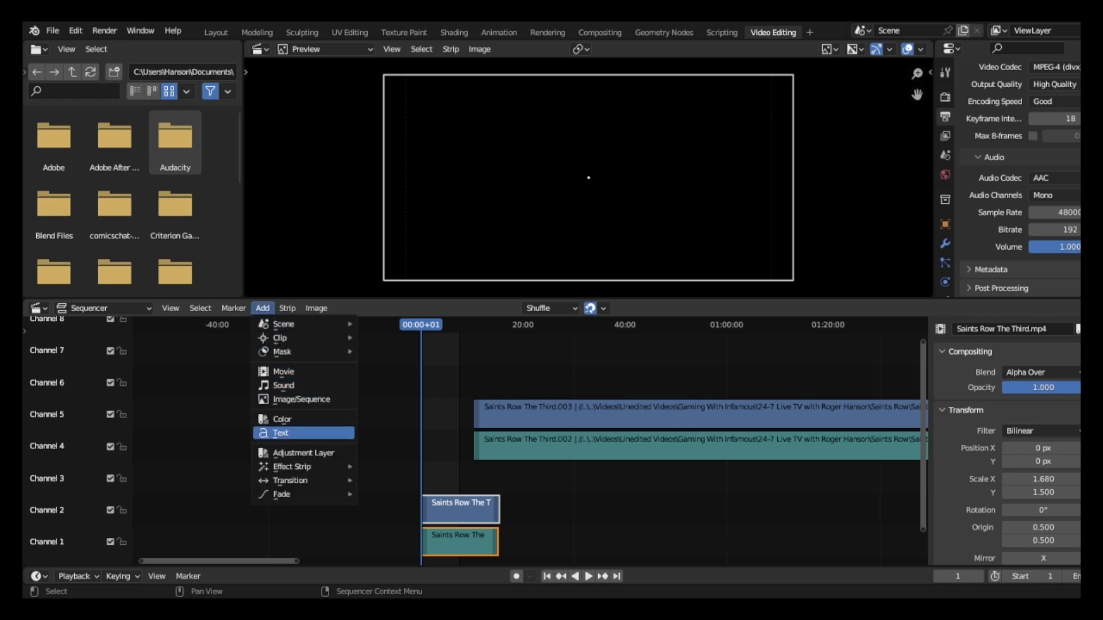
mouse_move(293, 466)
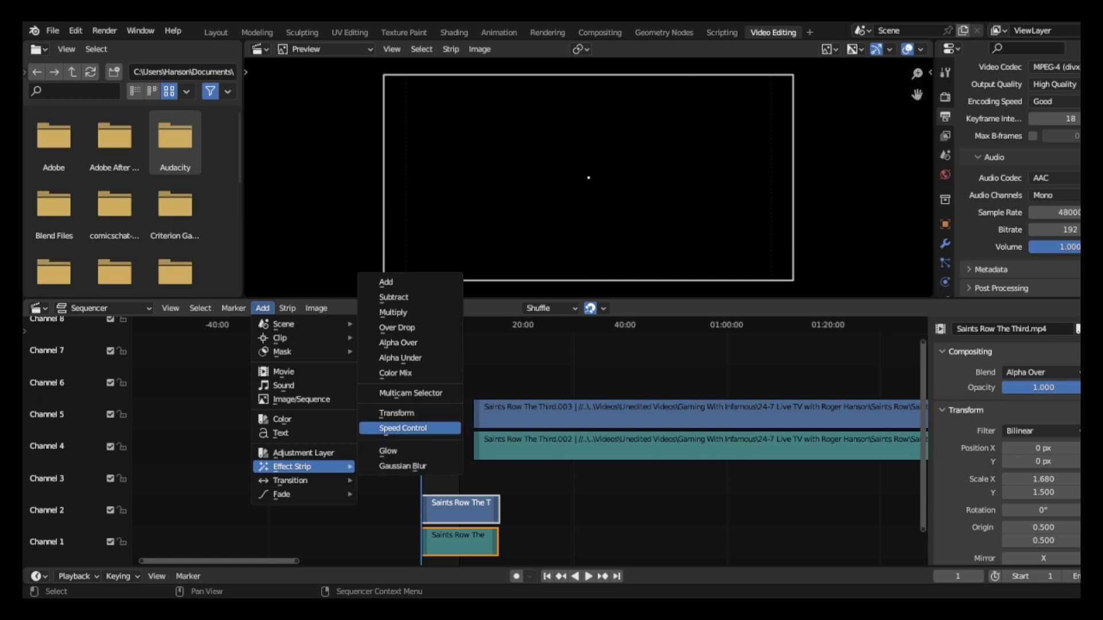
left_click(410, 429)
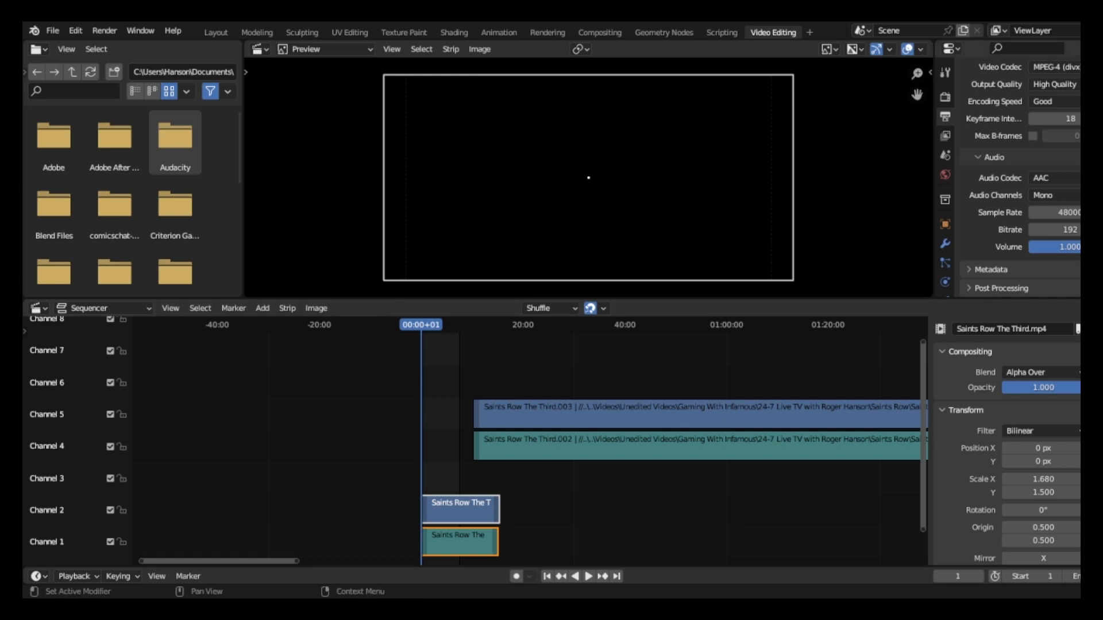
Check the output frame rate and range settings, and delete the first clip's strips from channels 1 and 2.
scroll(1020, 177, "up", 10)
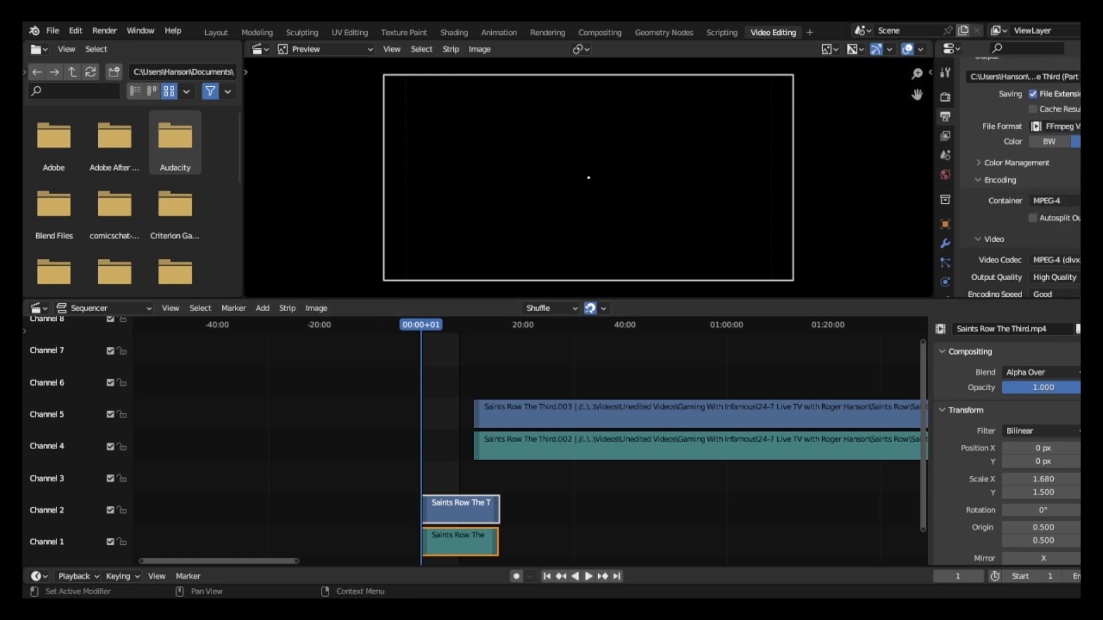
scroll(1020, 177, "up", 4)
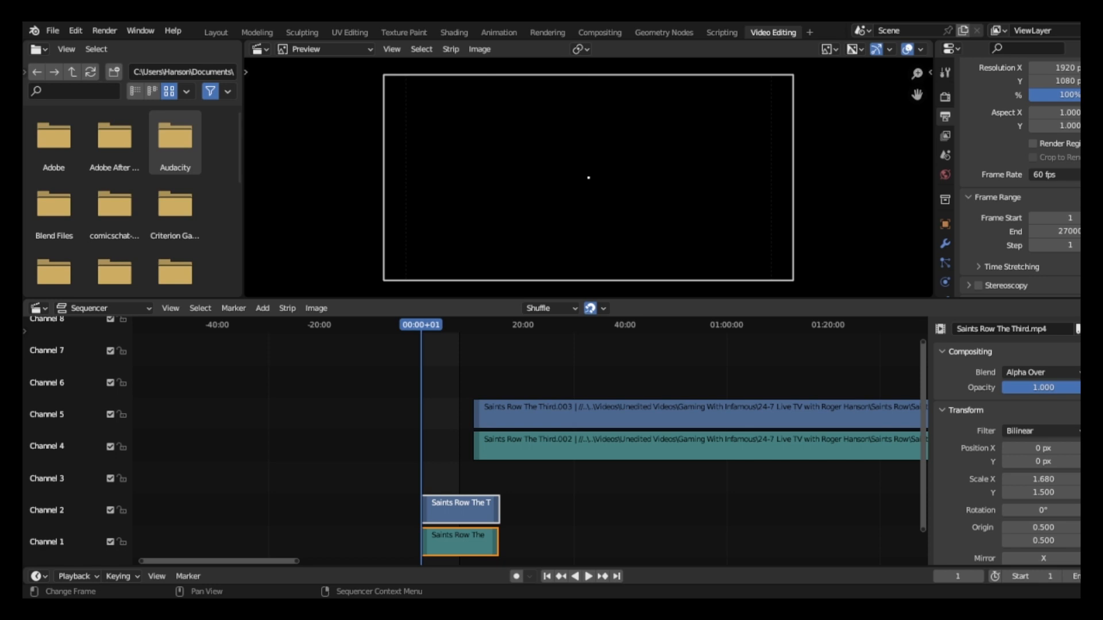
key("Delete")
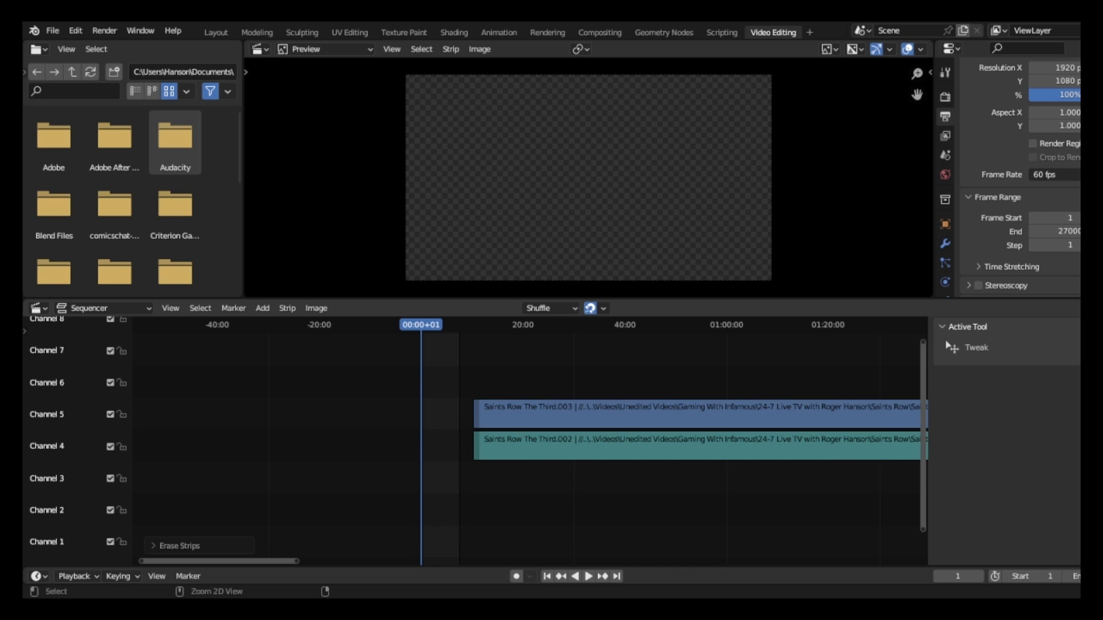
Undo the recent edits step by step, back to the 30 fps timeline with both clips' strips in channels 1 and 2.
key("ctrl+z")
key("ctrl+z")
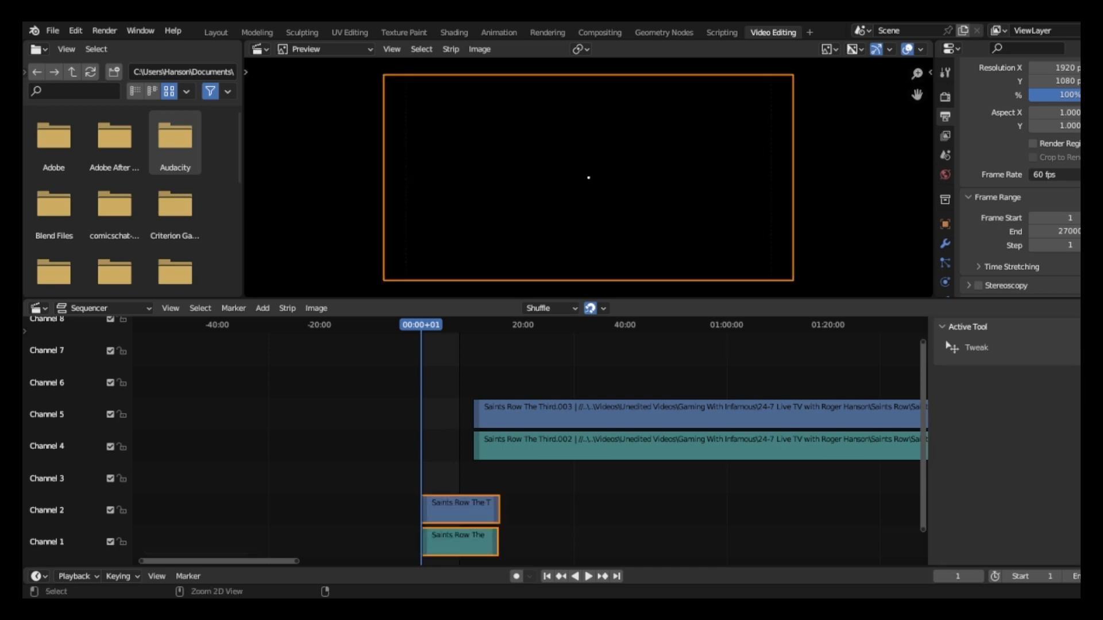
key("ctrl+z")
key("ctrl+z")
key("ctrl+z")
key("ctrl+z")
key("ctrl+z")
key("ctrl+z")
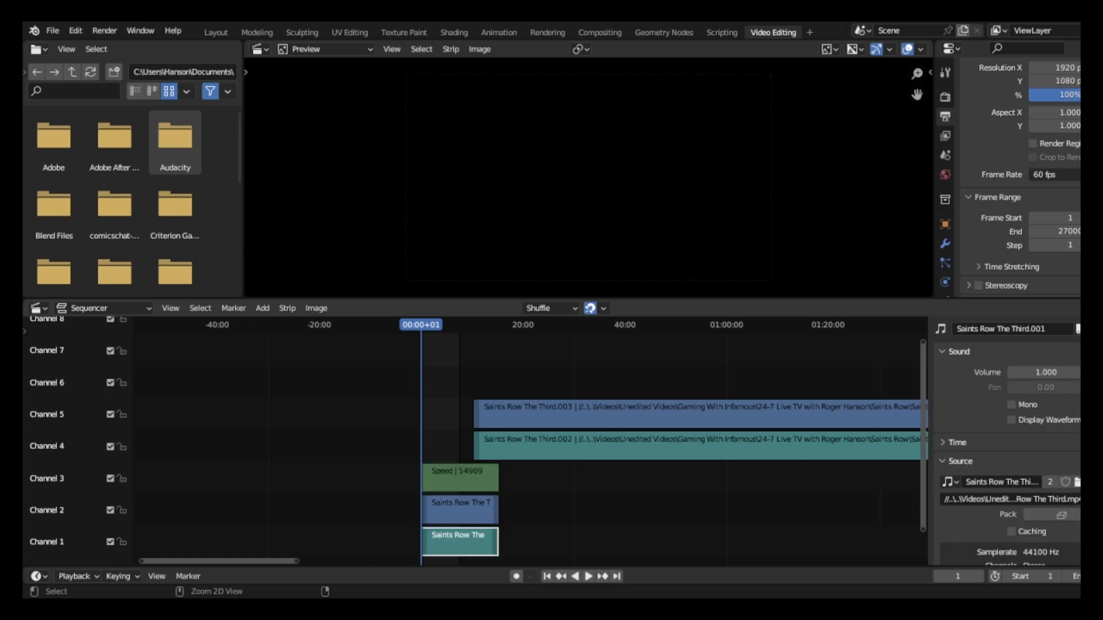
key("ctrl+z")
key("ctrl+z")
key("ctrl+z")
key("ctrl+z")
key("ctrl+z")
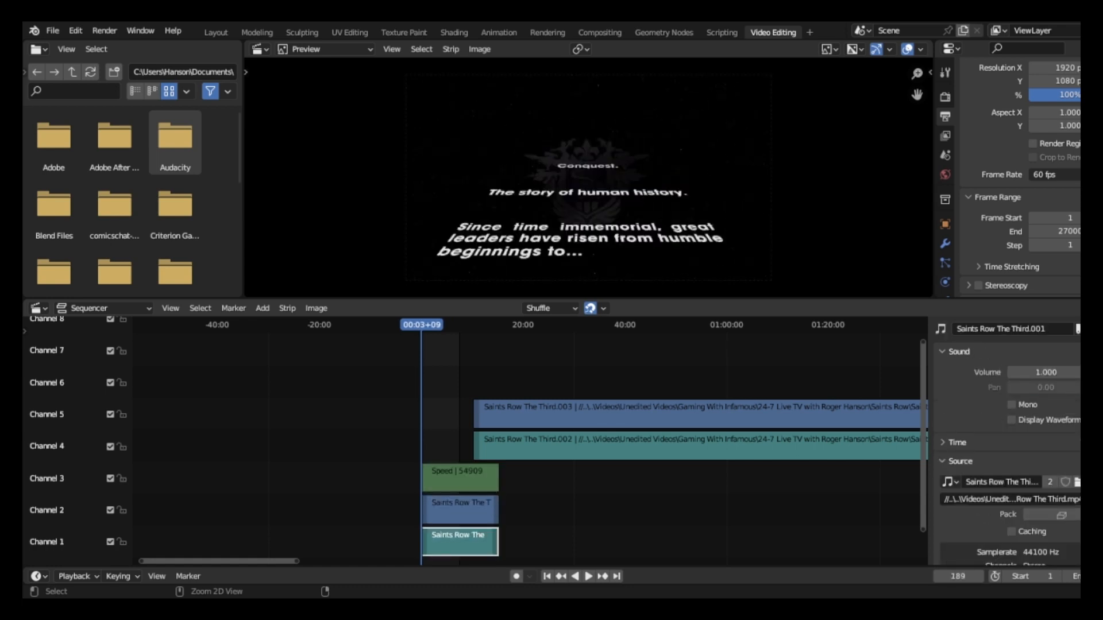
key("ctrl+z")
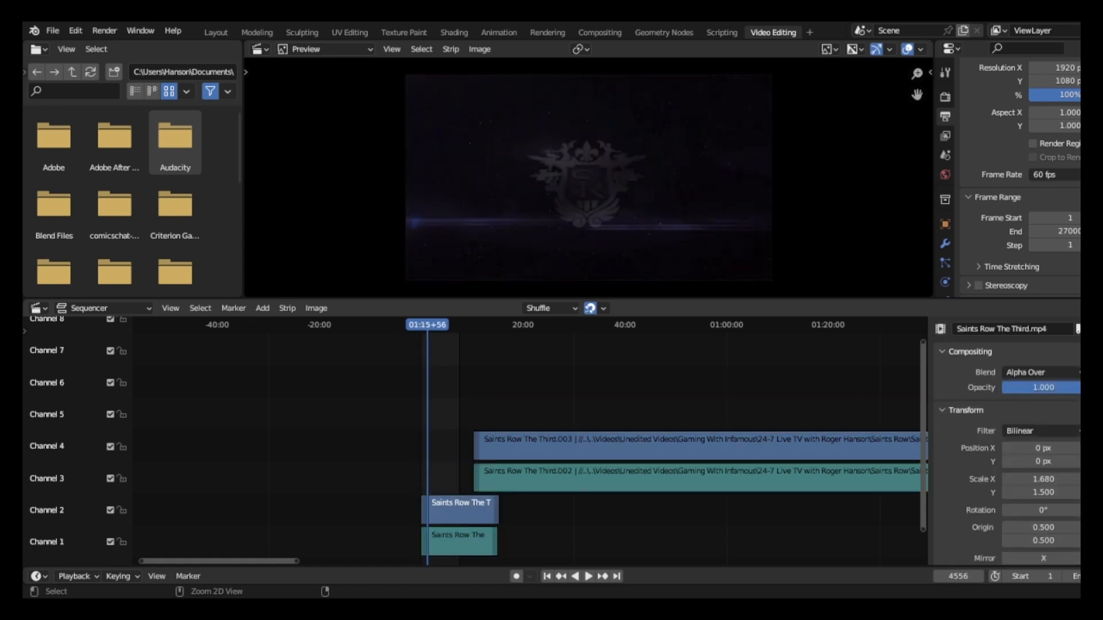
key("ctrl+z")
key("ctrl+z")
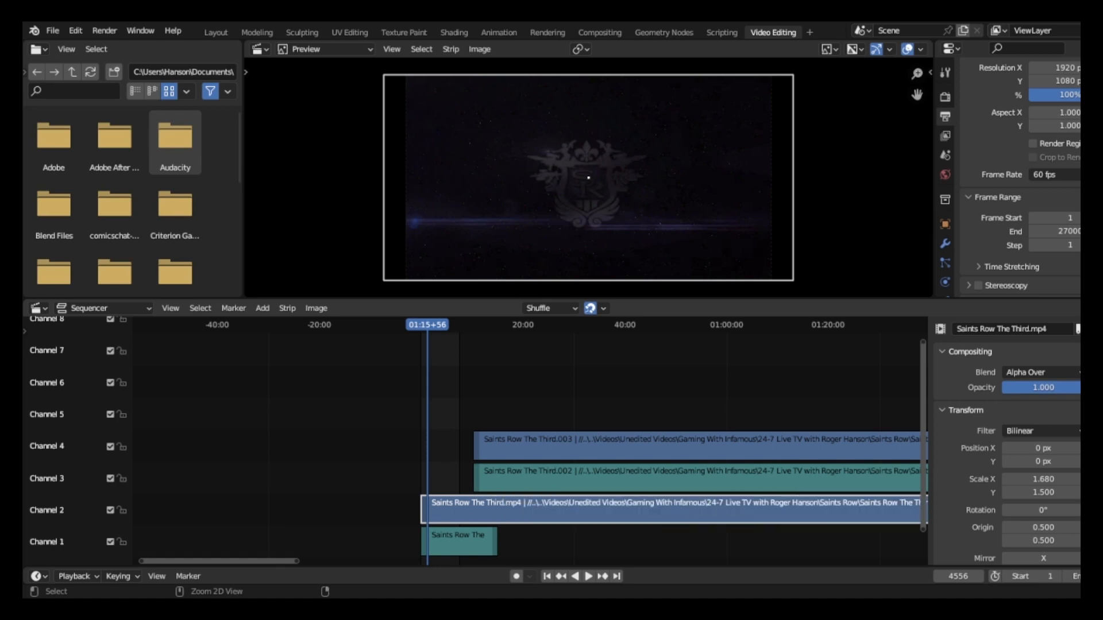
key("ctrl+z")
key("ctrl+z")
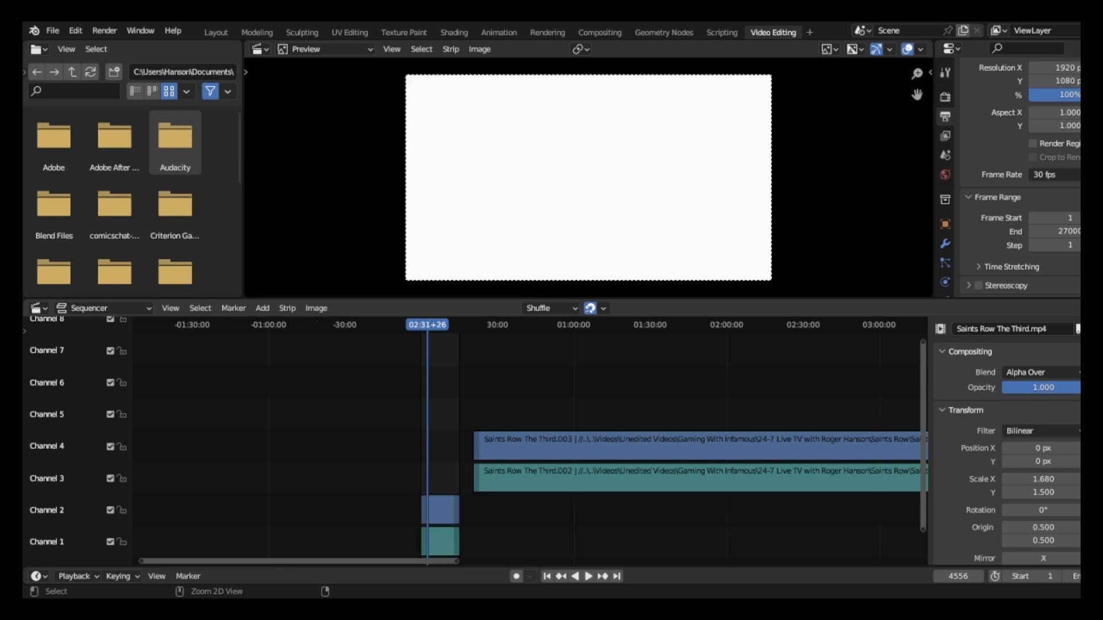
key("ctrl+z")
key("ctrl+z")
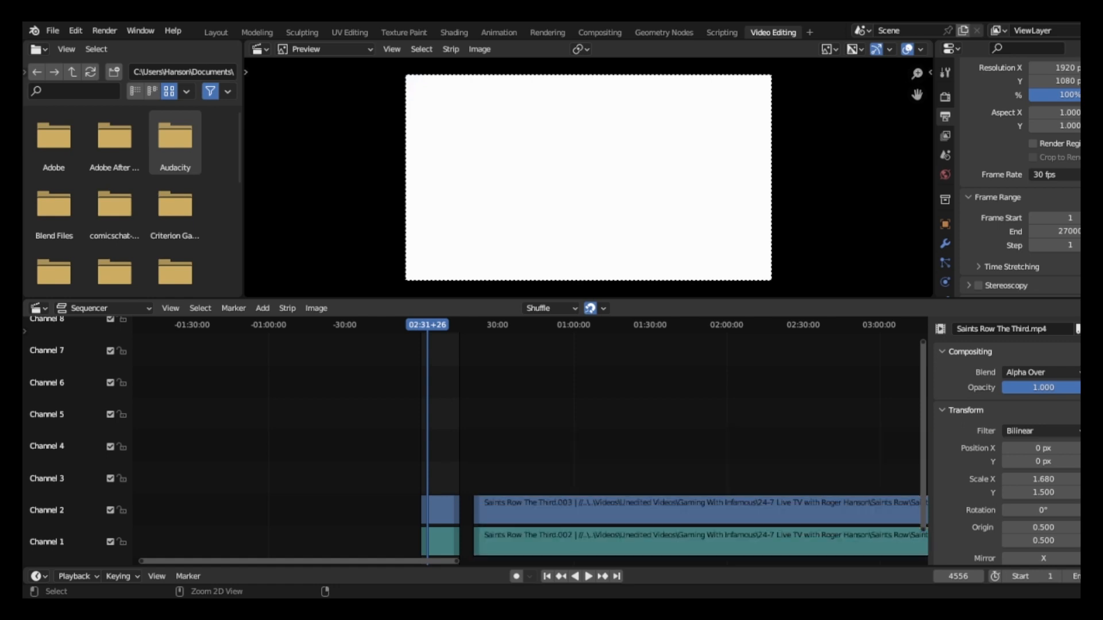
Select the first clip's video and sound strips together and review the strip operations available for them, without applying any.
scroll(530, 441, "up", 12)
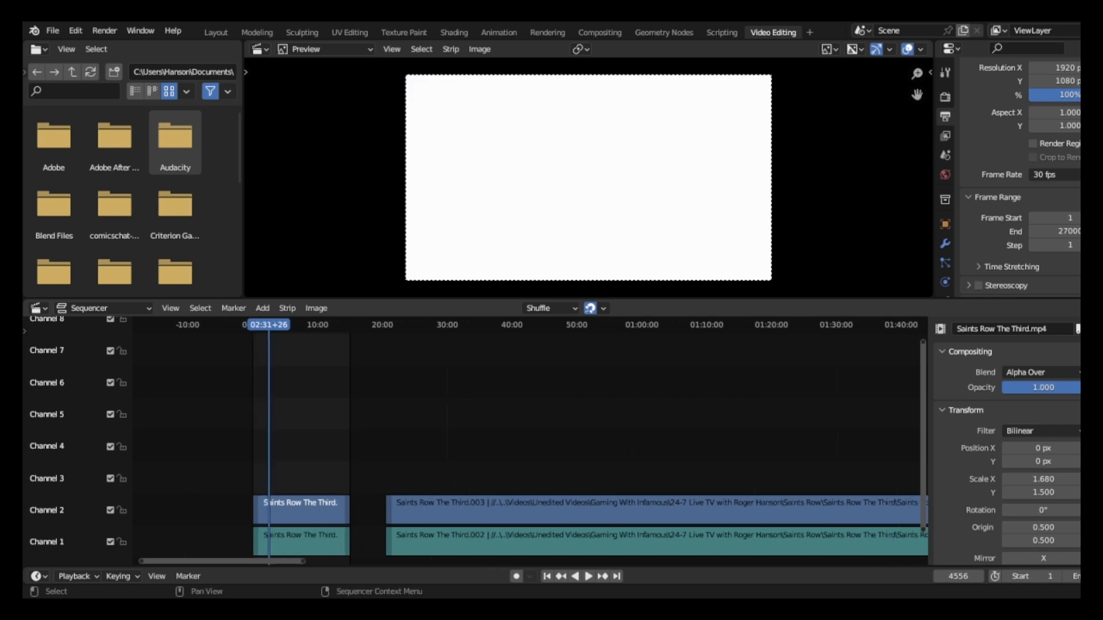
middle_click_drag(313, 431, 536, 431)
scroll(536, 430, "up", 3)
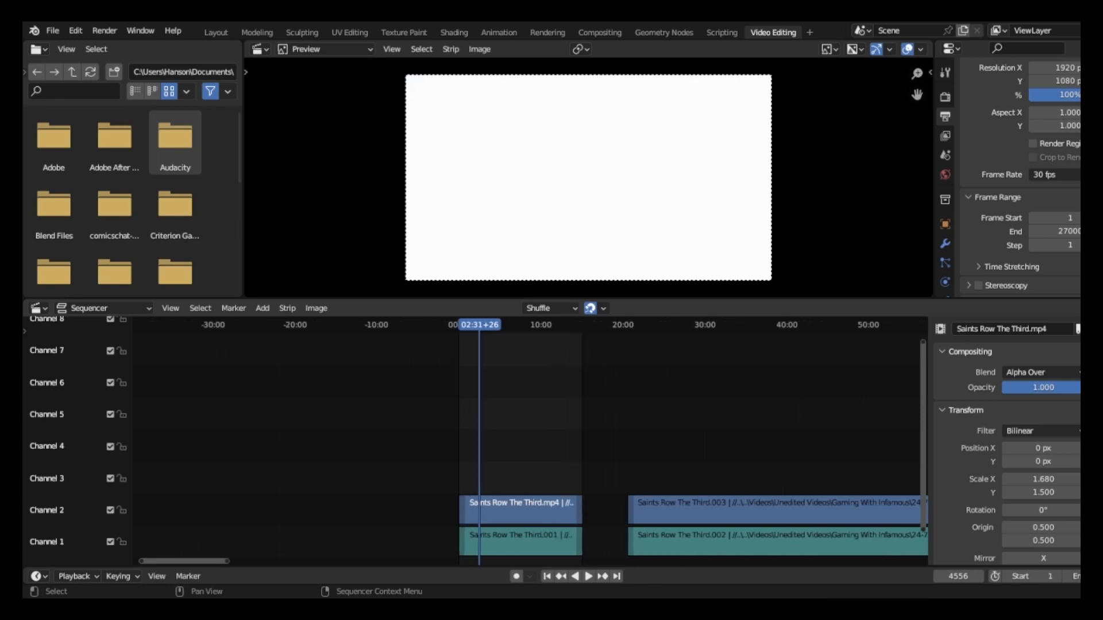
scroll(532, 430, "up", 8)
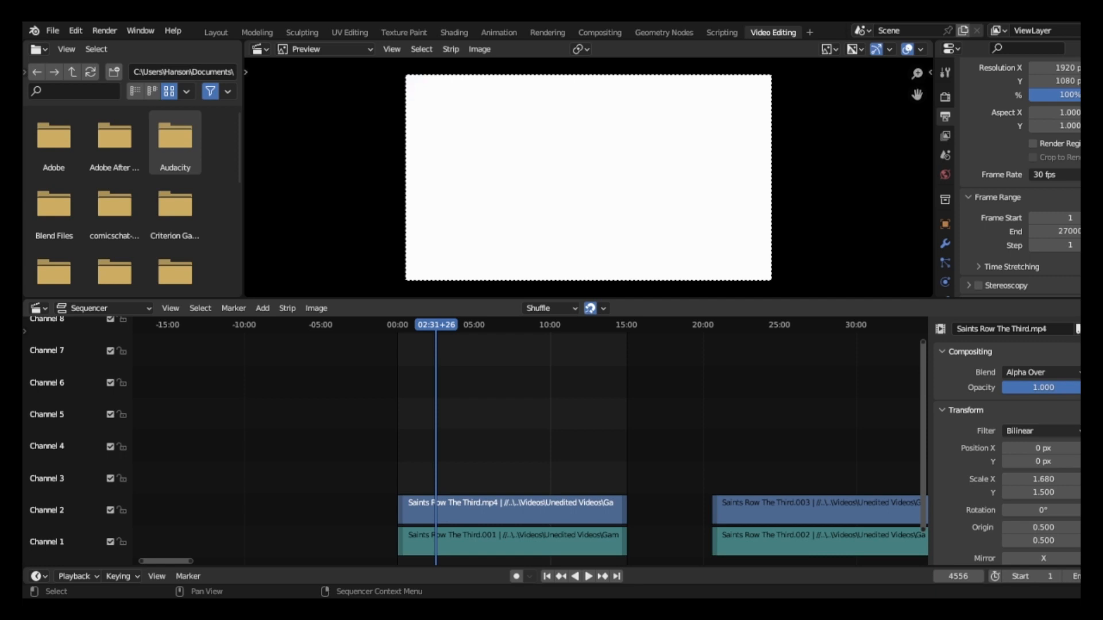
left_click_drag(485, 460, 552, 542)
right_click(548, 540)
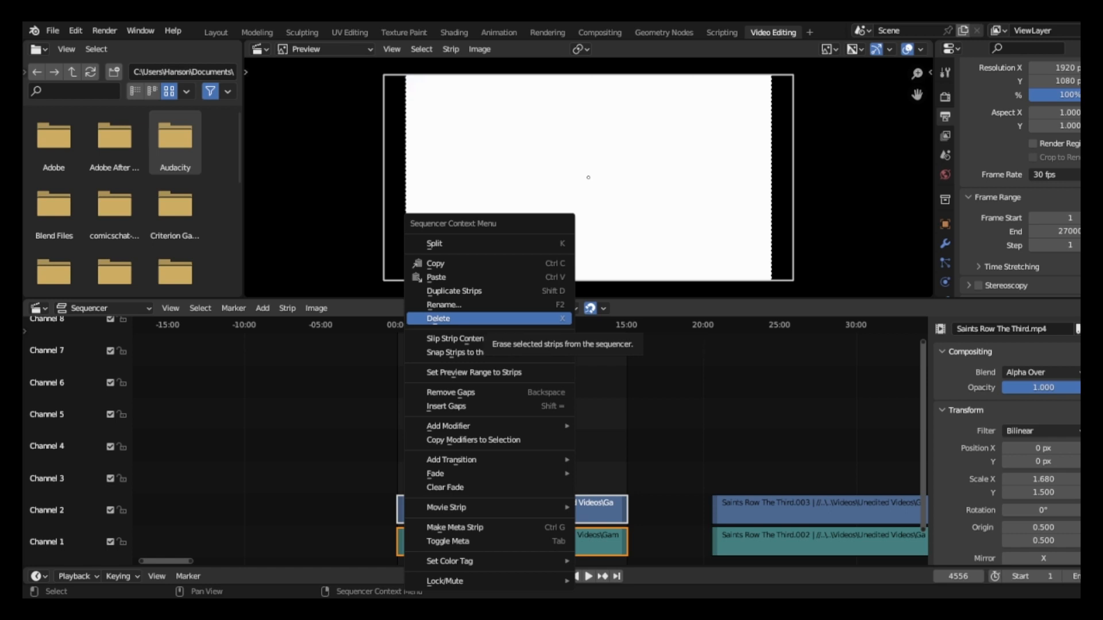
key("Escape")
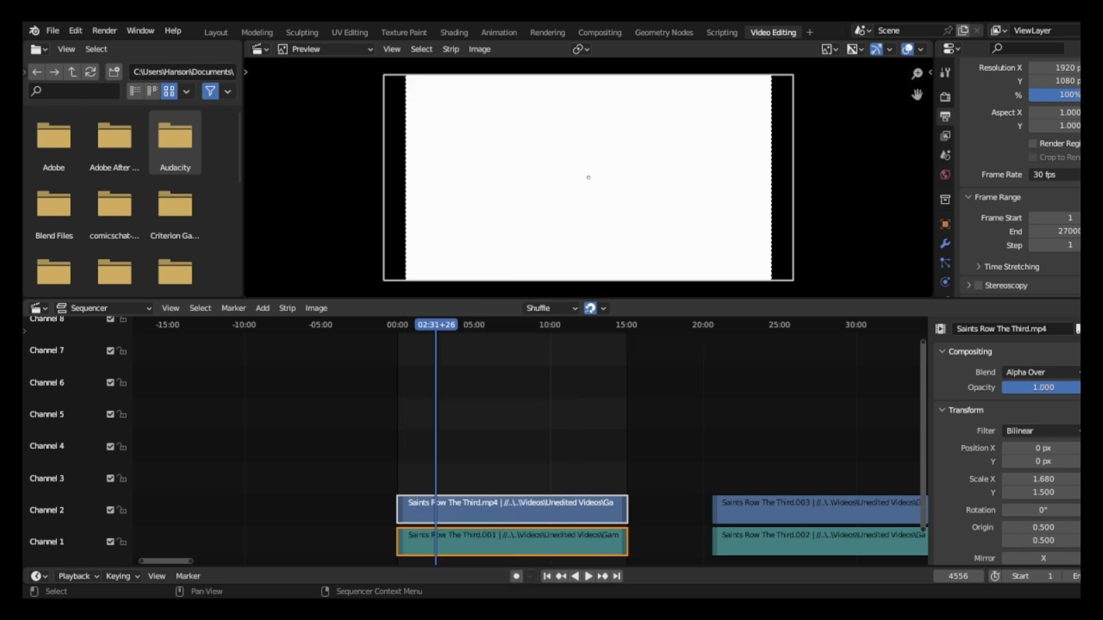
right_click(436, 505)
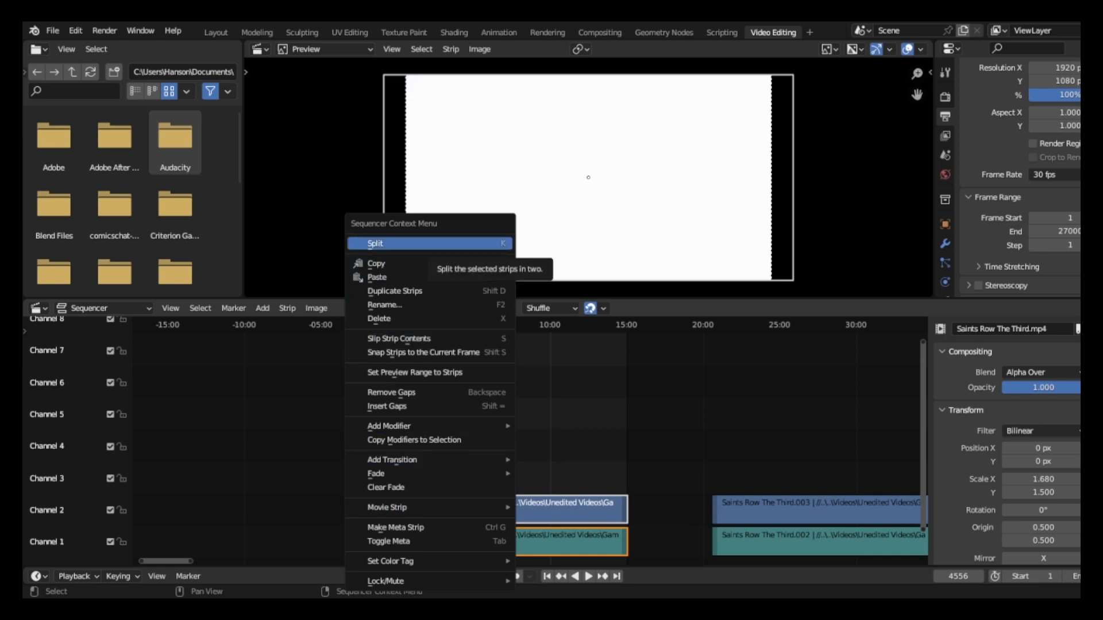
key("Escape")
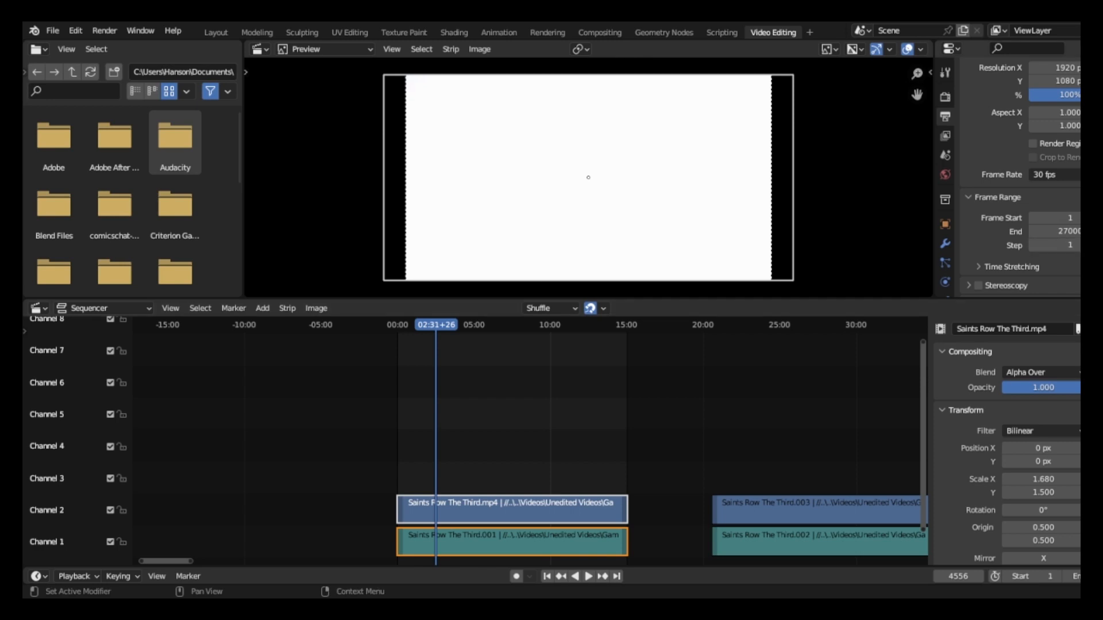
left_click(1055, 174)
key("shift+Left")
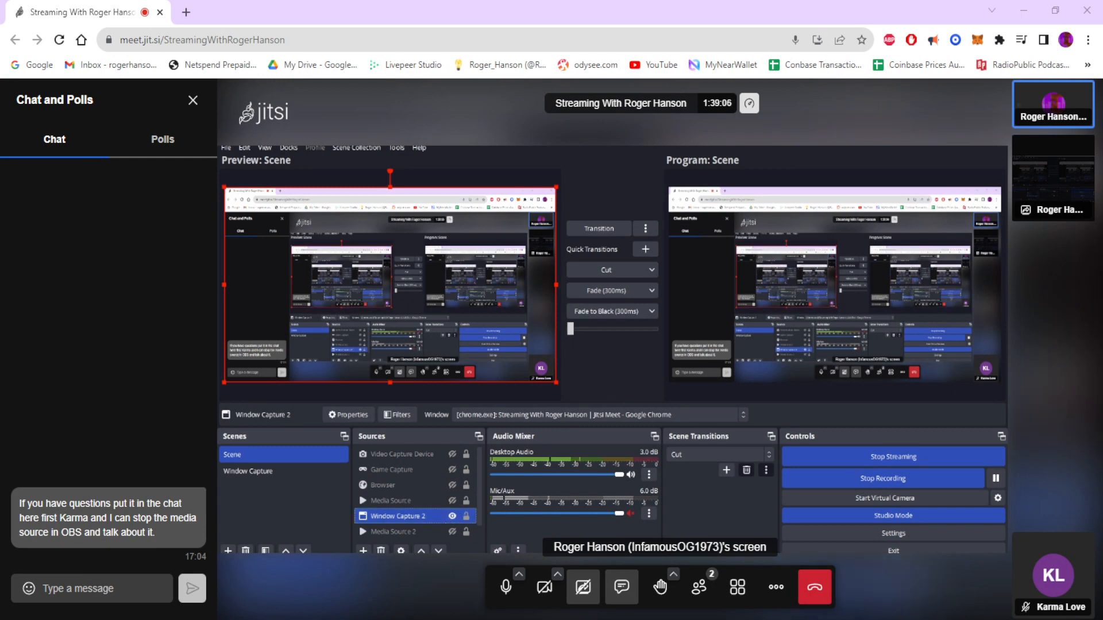
Switch to OBS and review the properties of the Window Capture 2 source, keeping its captured window and capture options.
left_click(413, 487)
left_click(413, 516)
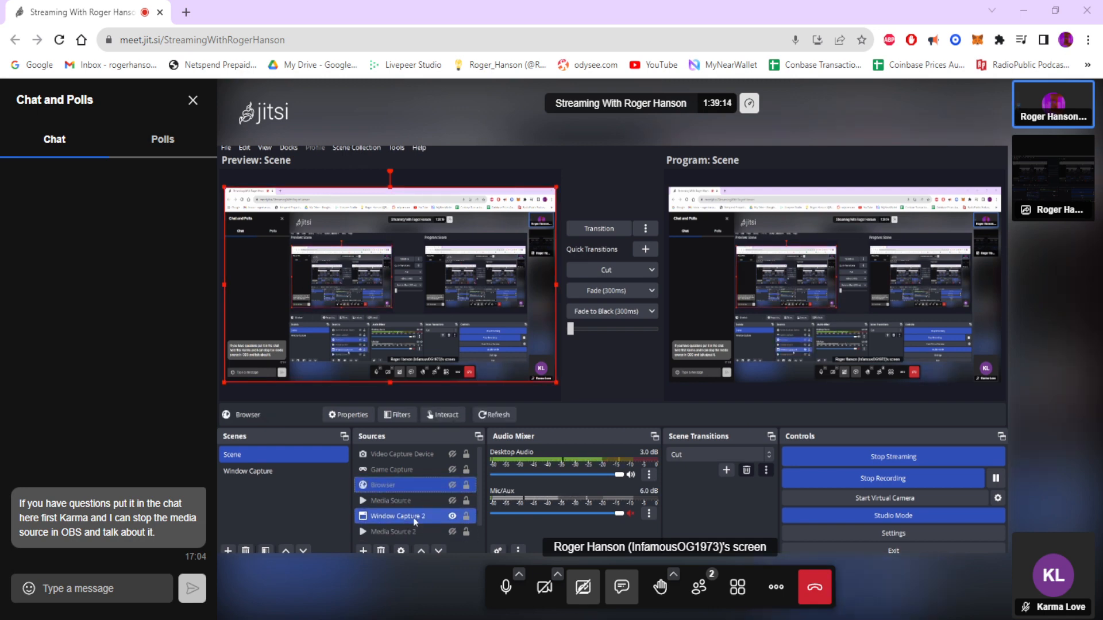
double_click(413, 517)
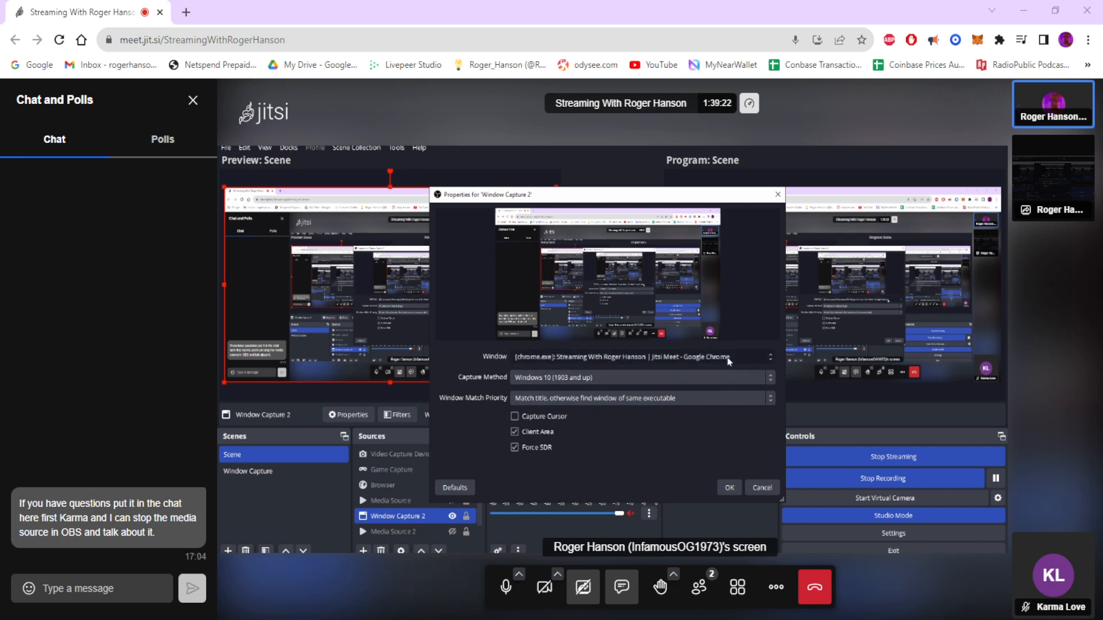
left_click(729, 487)
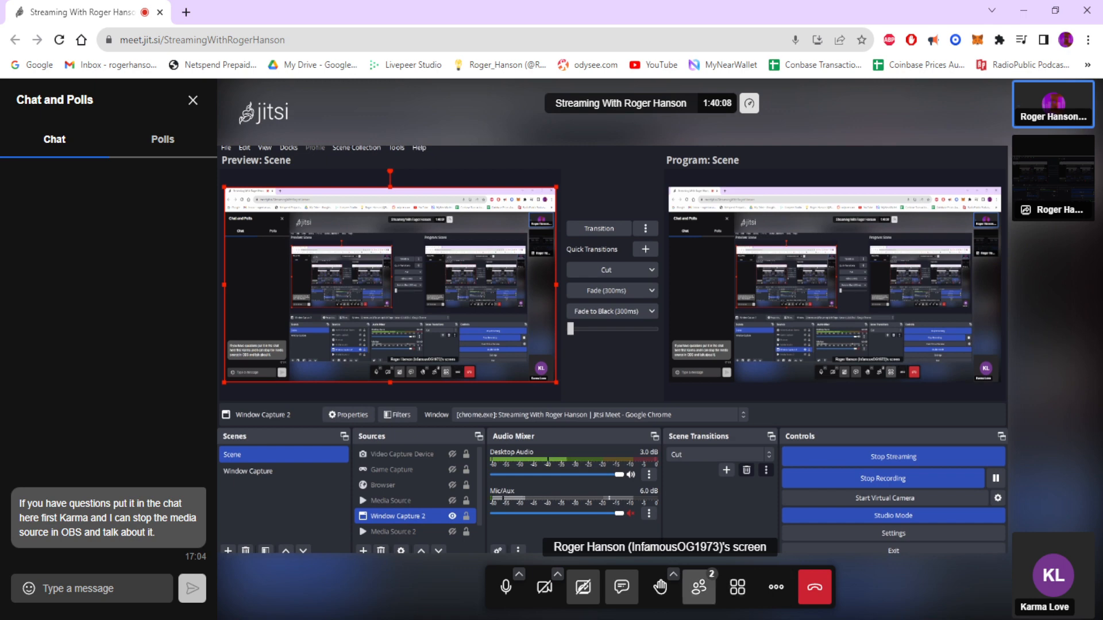
Replace the current Jitsi screen share with the Minds live chat browser tab, including tab audio, and show it as the main view.
left_click(582, 587)
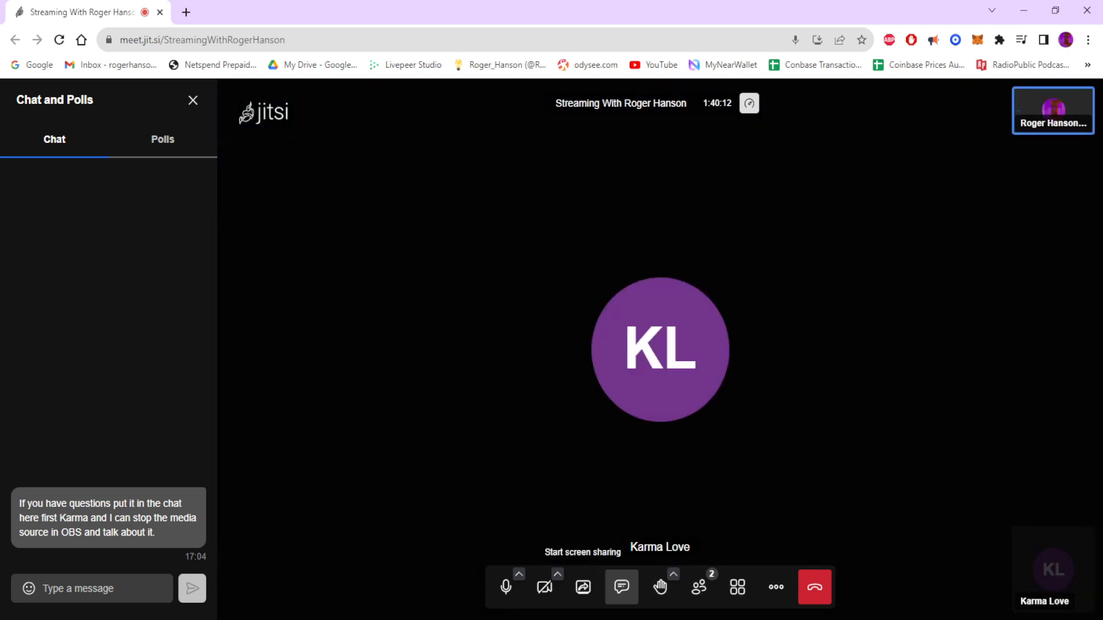
left_click(583, 587)
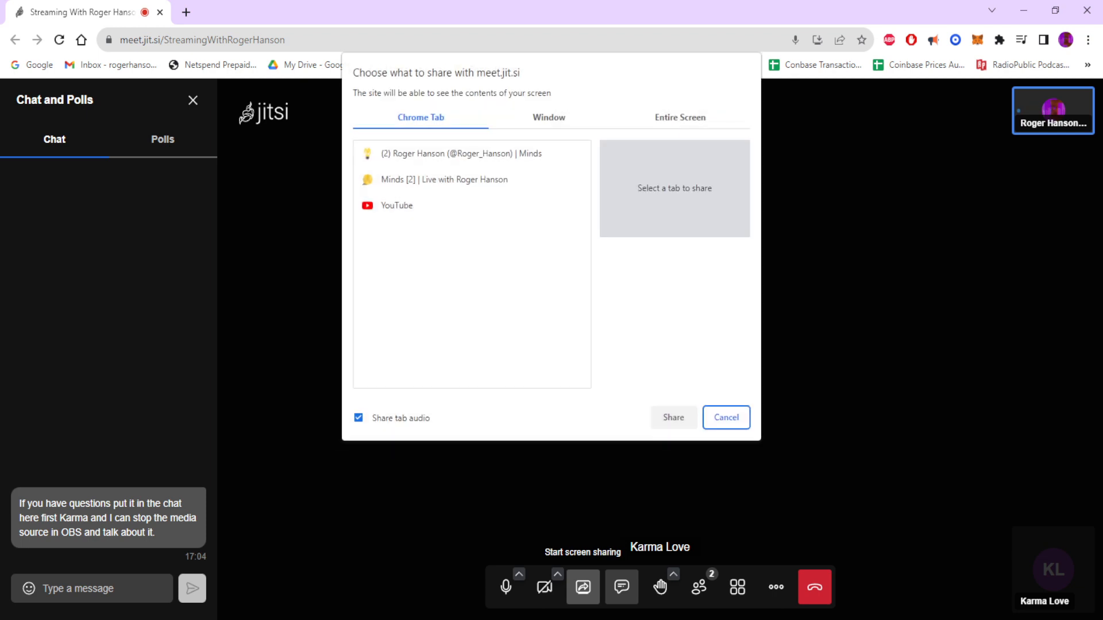
left_click(472, 180)
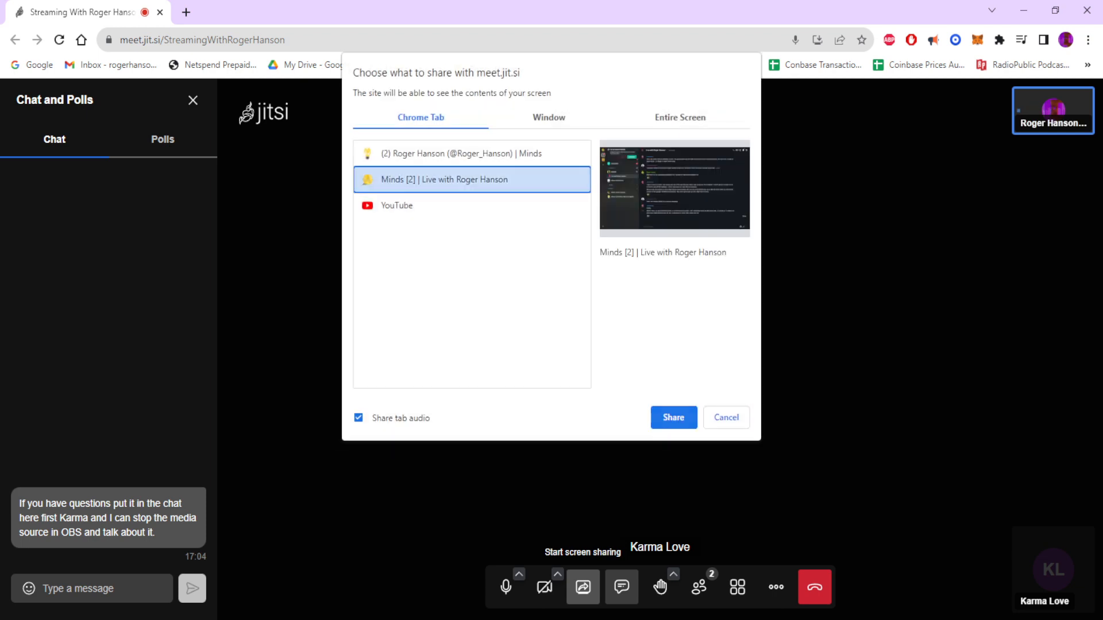
left_click(673, 417)
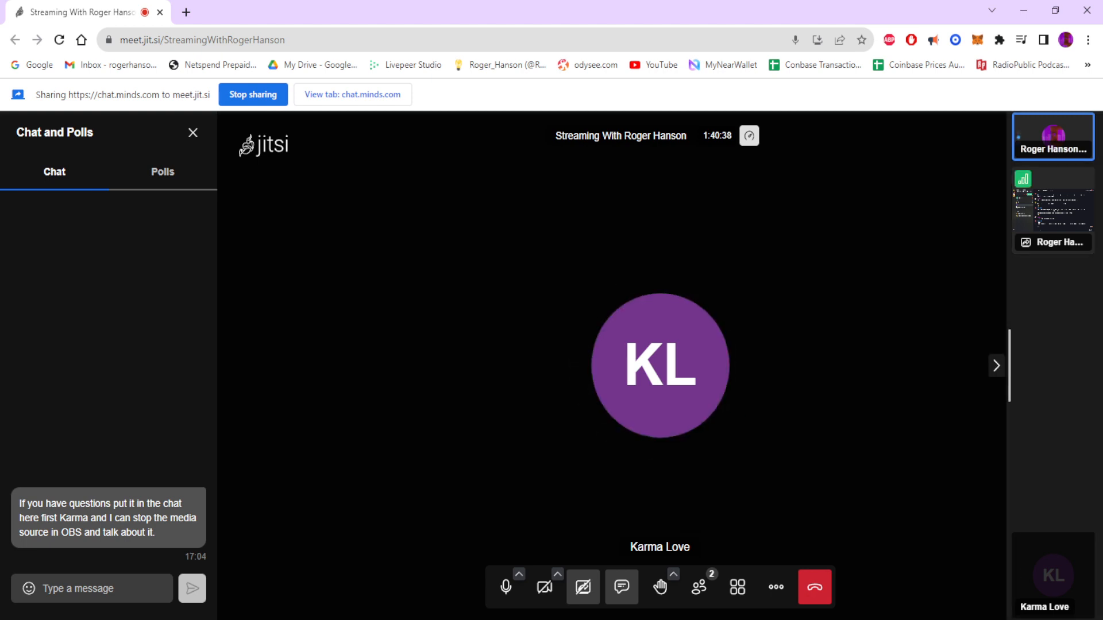
left_click(1053, 210)
left_click(612, 429)
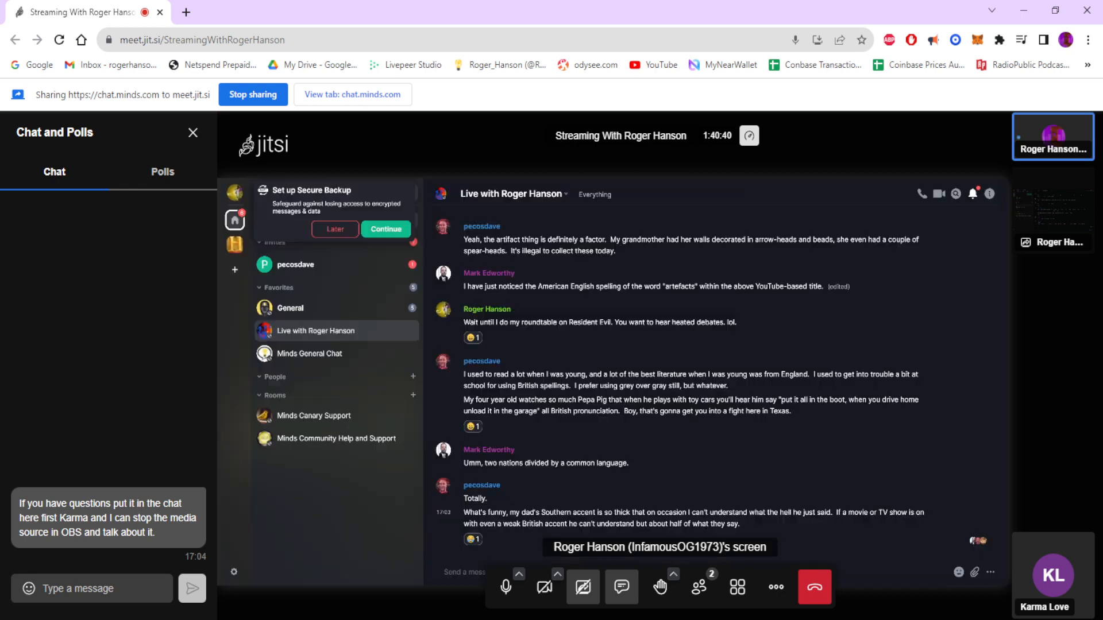